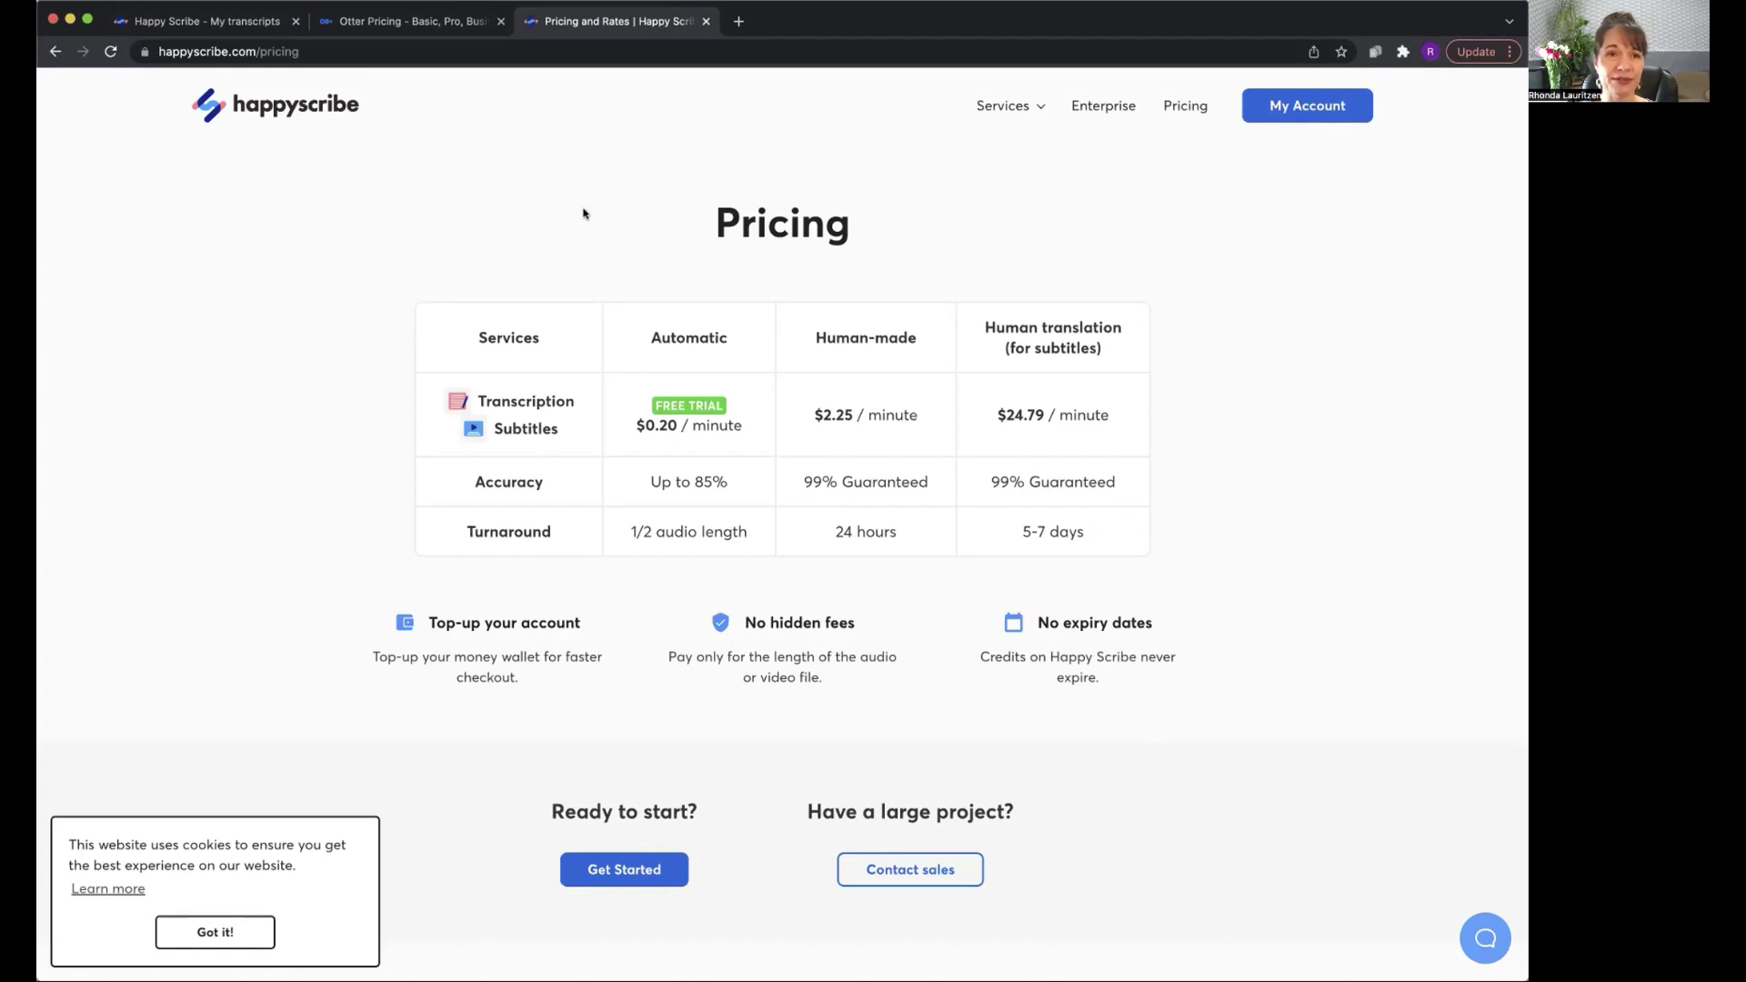
{"action": "left_click", "coordinate": [402, 26]}
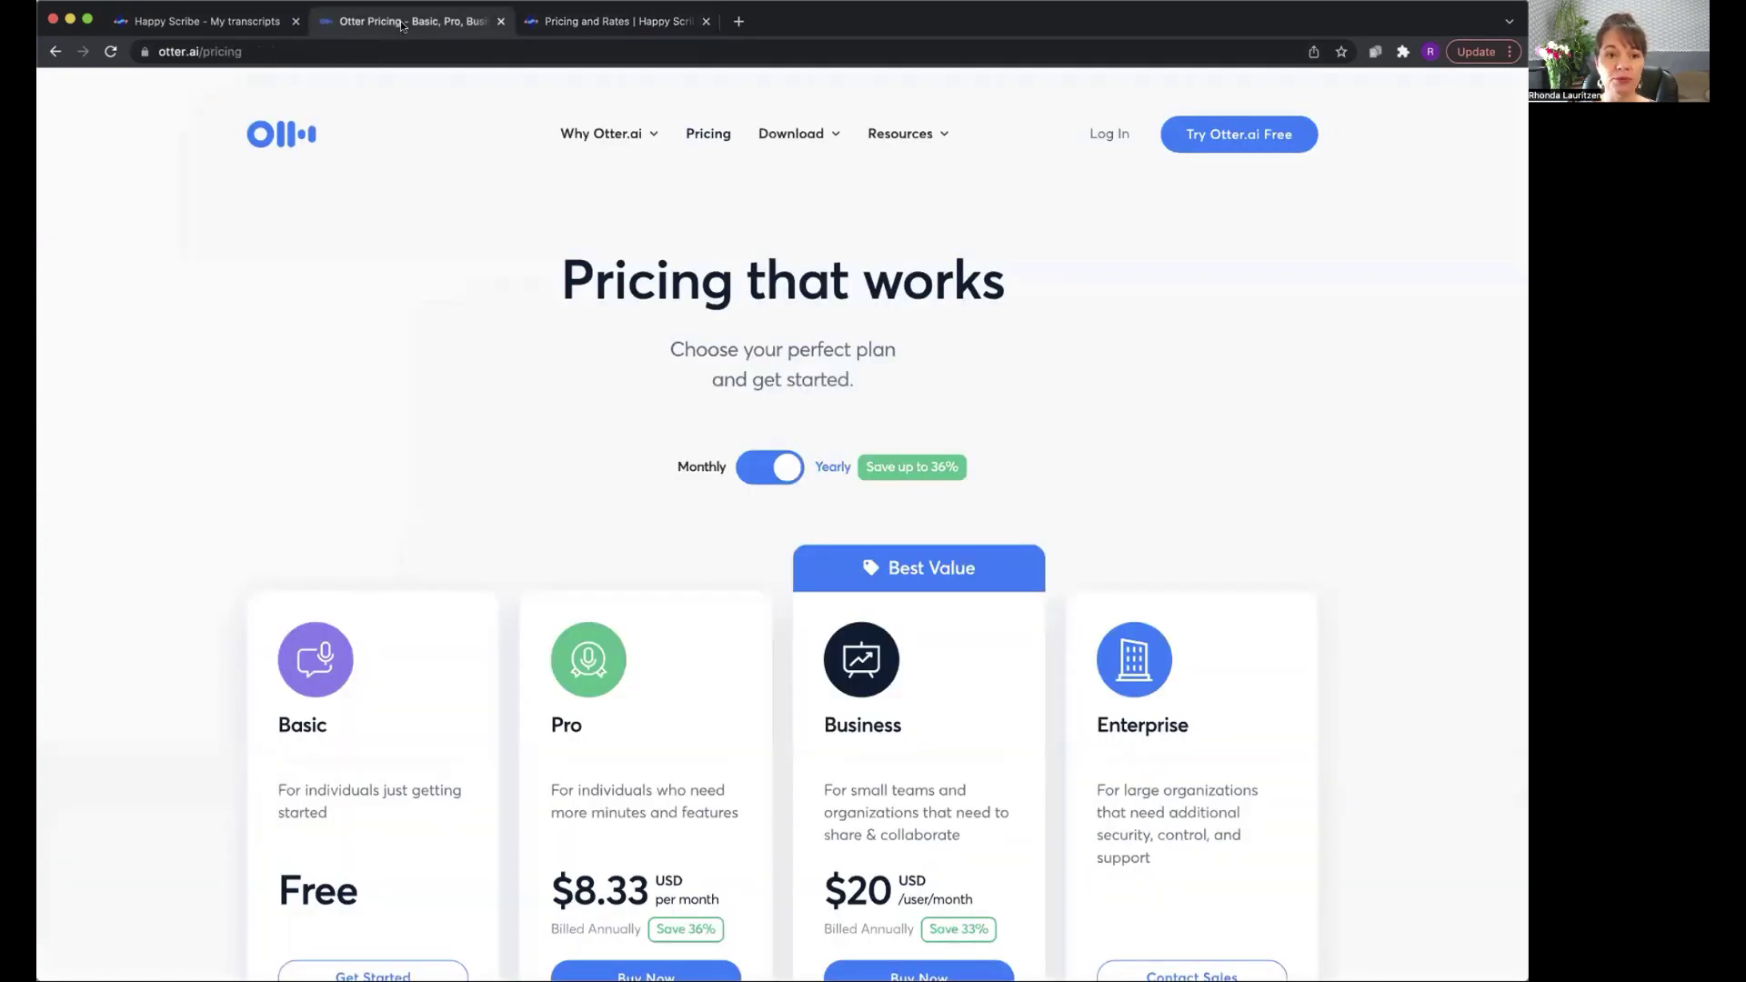
{"action": "scroll", "coordinate": [232, 365], "scroll_direction": "down", "scroll_amount": 3}
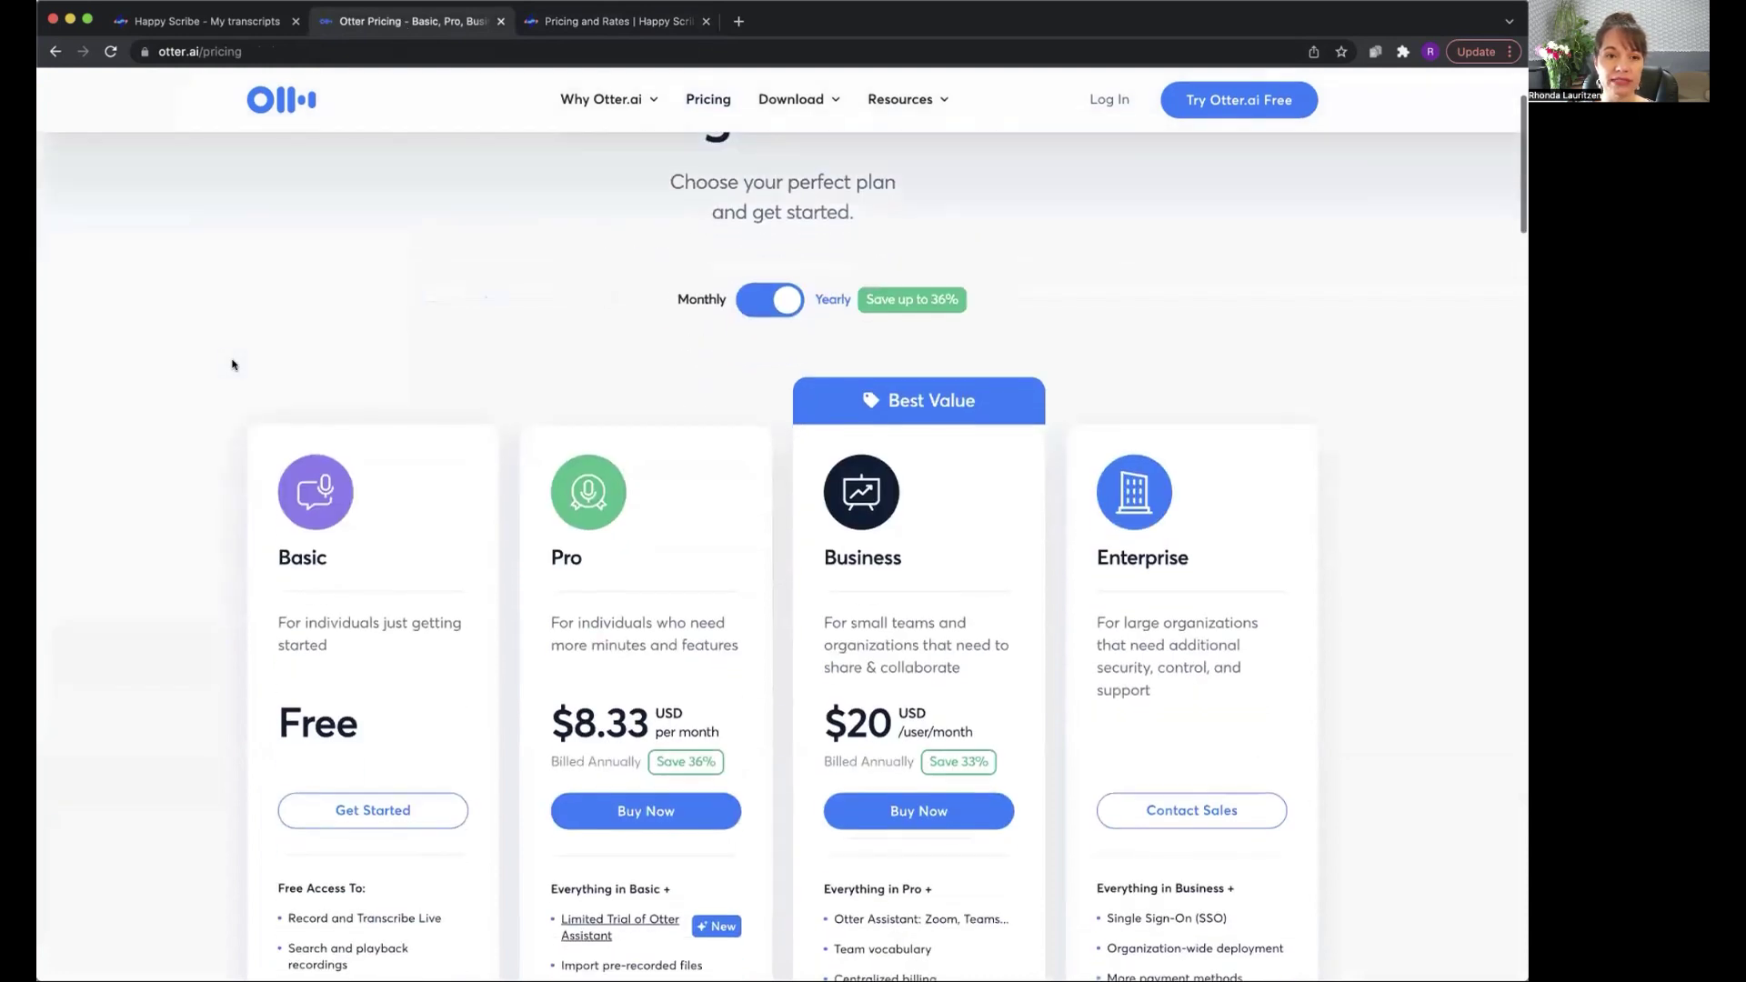
{"action": "scroll", "coordinate": [232, 364], "scroll_direction": "down", "scroll_amount": 3}
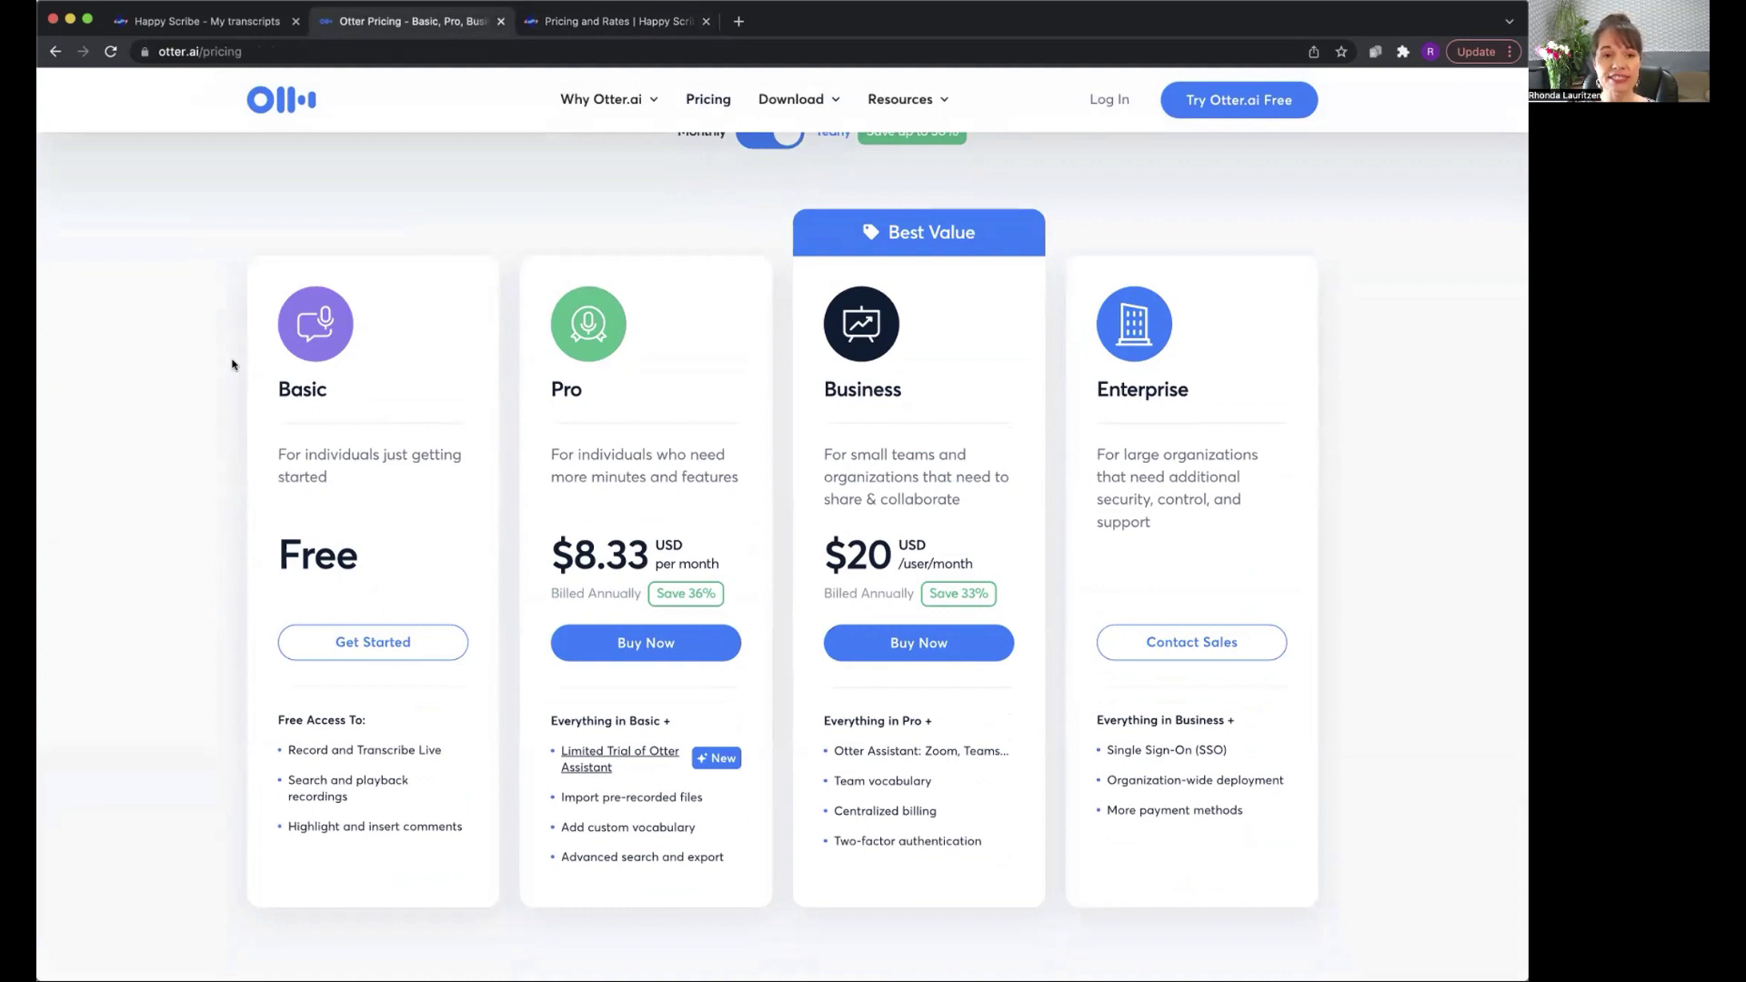
{"action": "scroll", "coordinate": [491, 589], "scroll_direction": "down", "scroll_amount": 1}
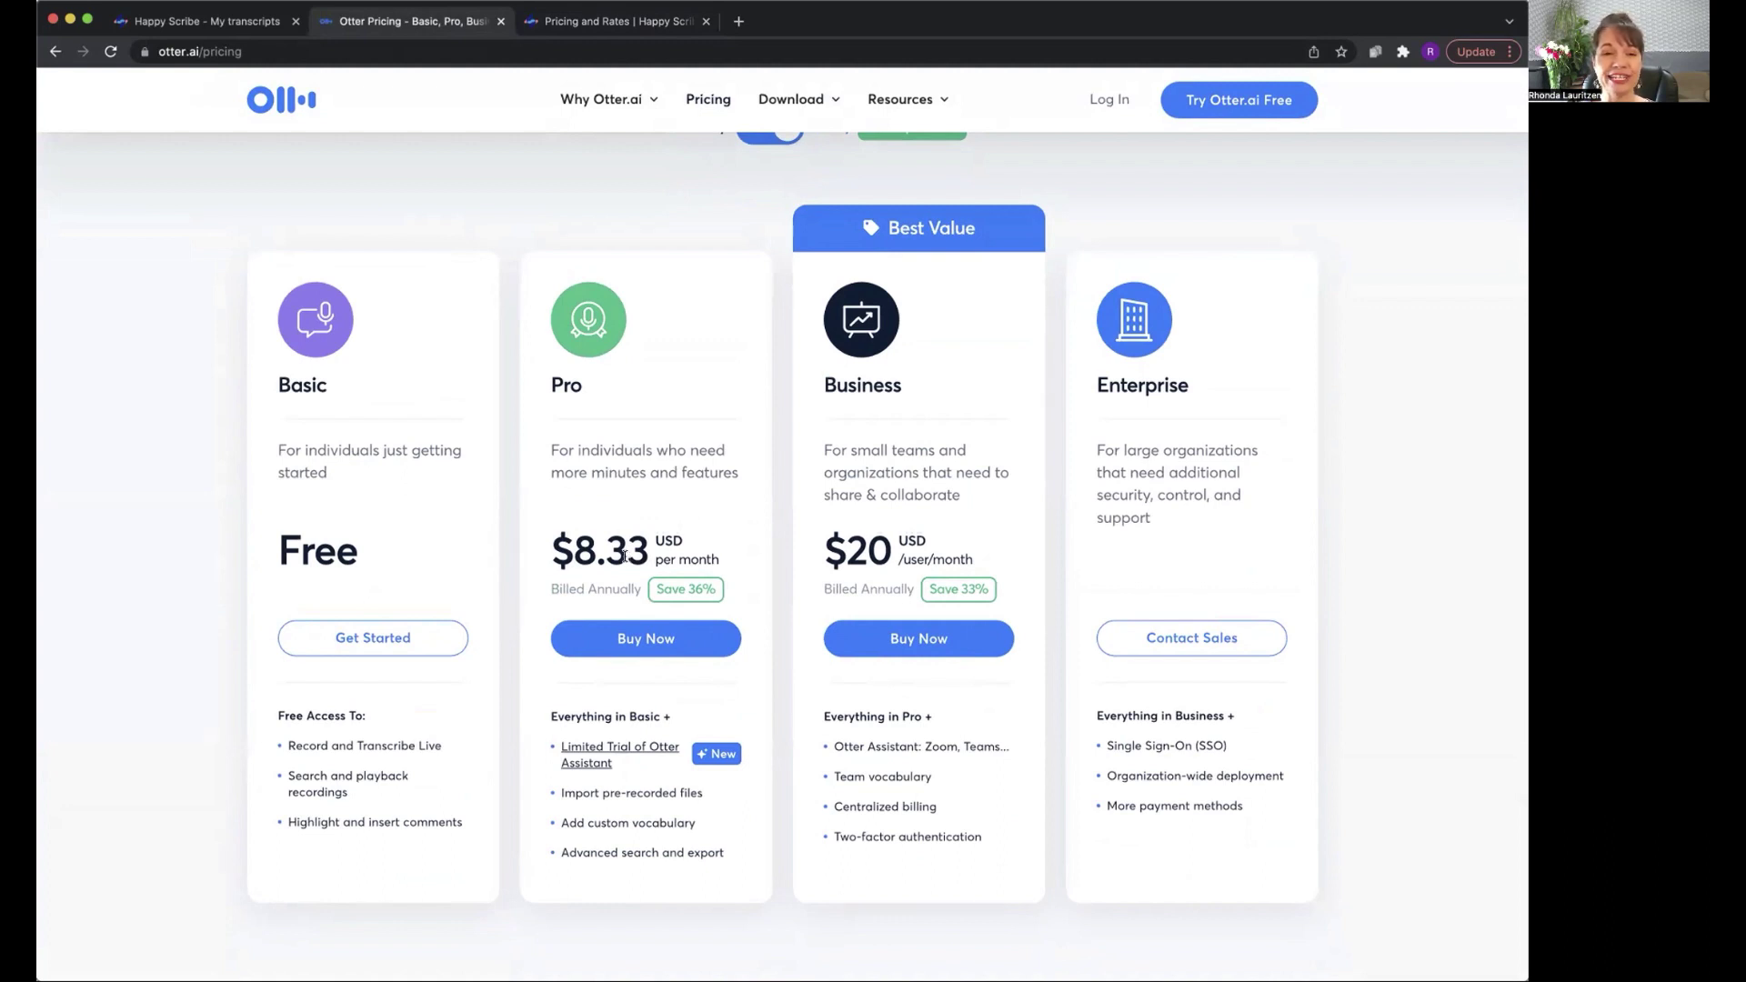
{"action": "scroll", "coordinate": [627, 559], "scroll_direction": "down", "scroll_amount": 2}
{"action": "scroll", "coordinate": [625, 562], "scroll_direction": "down", "scroll_amount": 8}
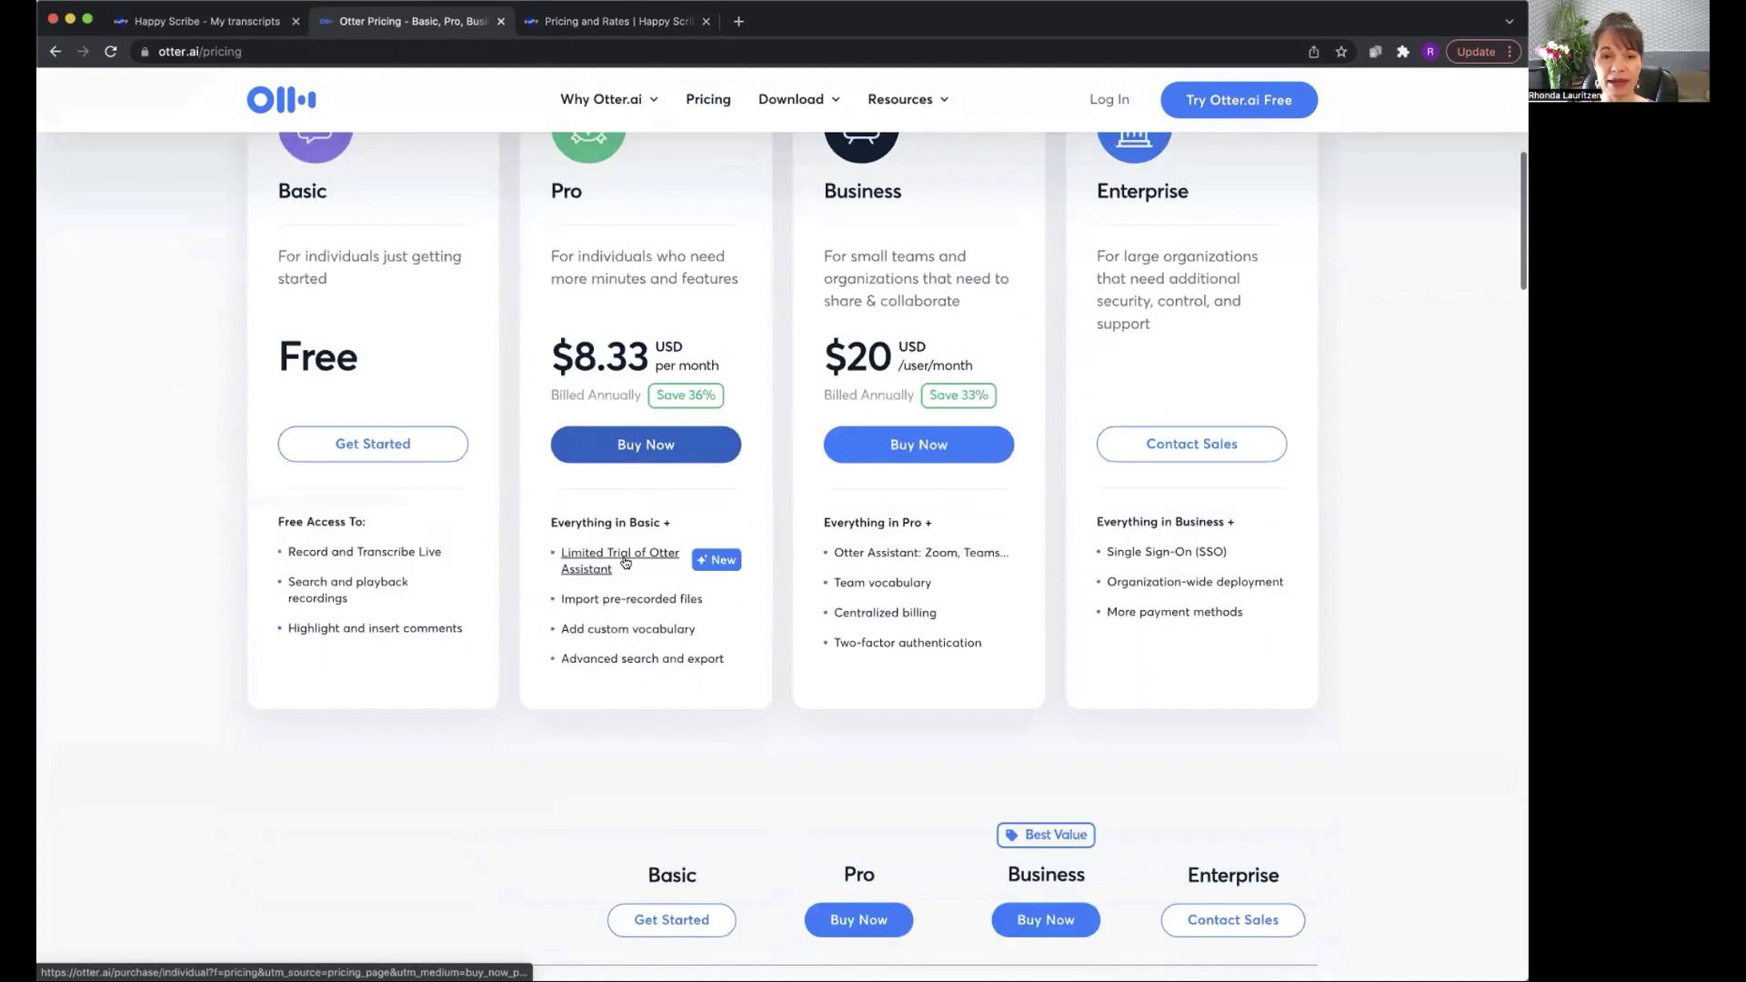
{"action": "scroll", "coordinate": [624, 561], "scroll_direction": "down", "scroll_amount": 1}
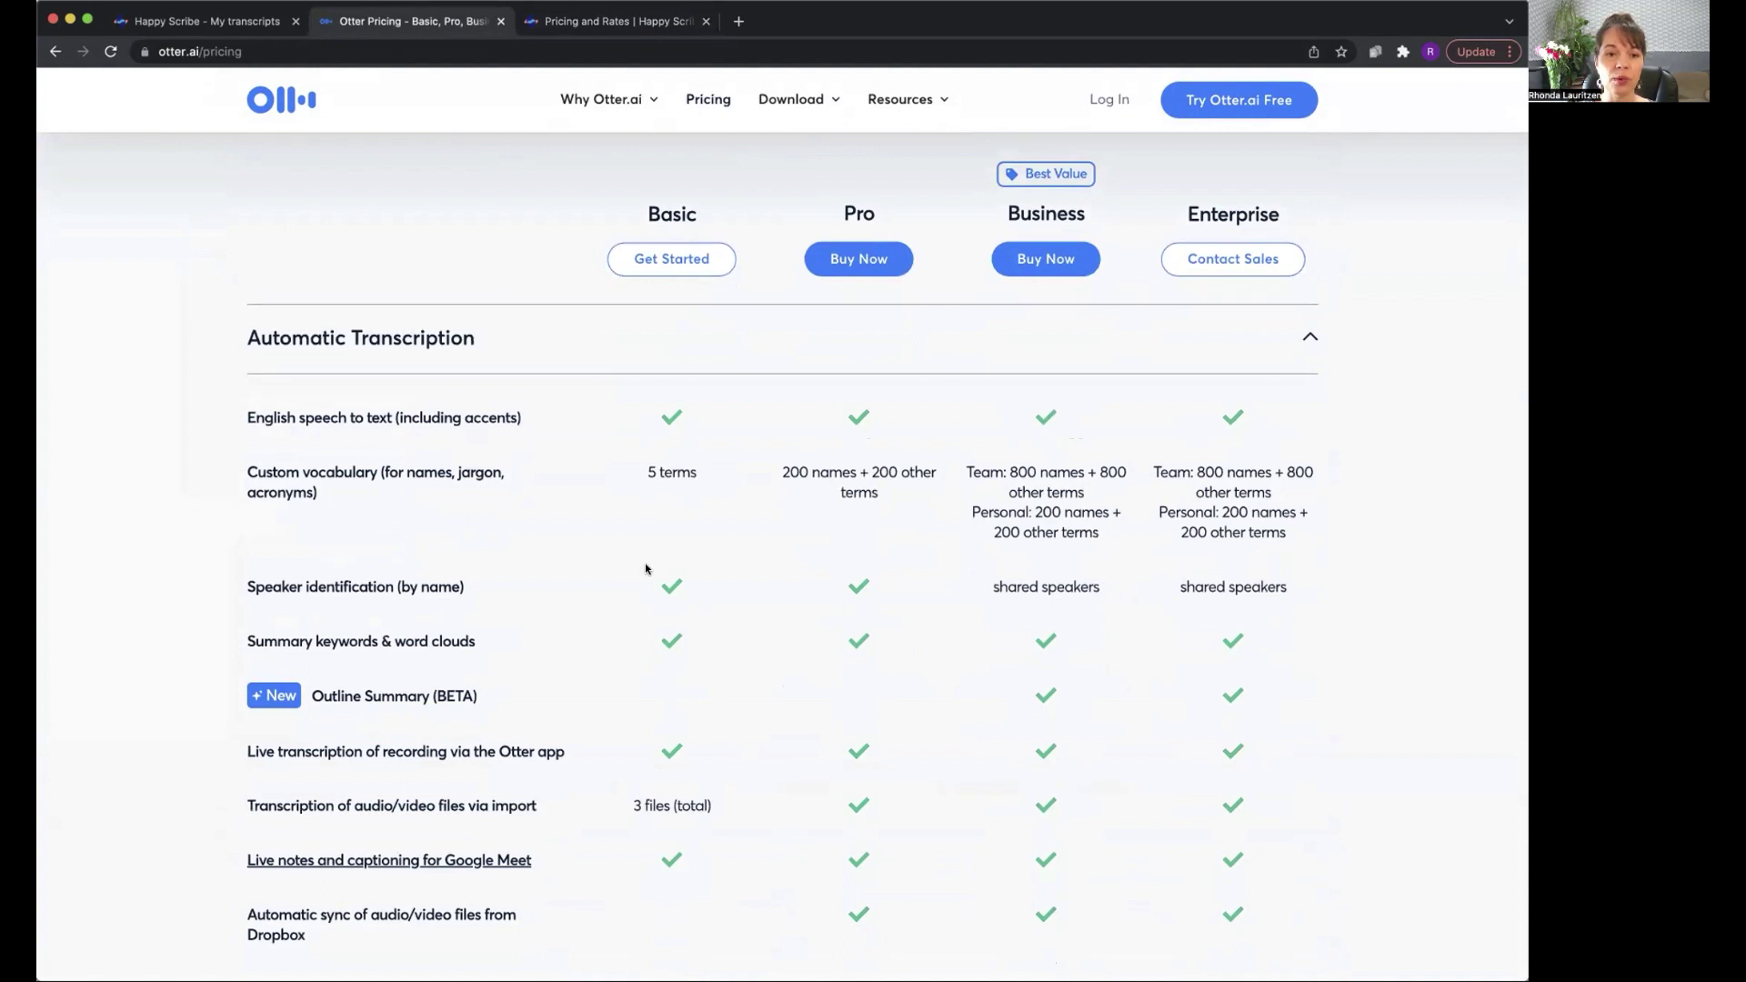
{"action": "scroll", "coordinate": [645, 570], "scroll_direction": "down", "scroll_amount": 2}
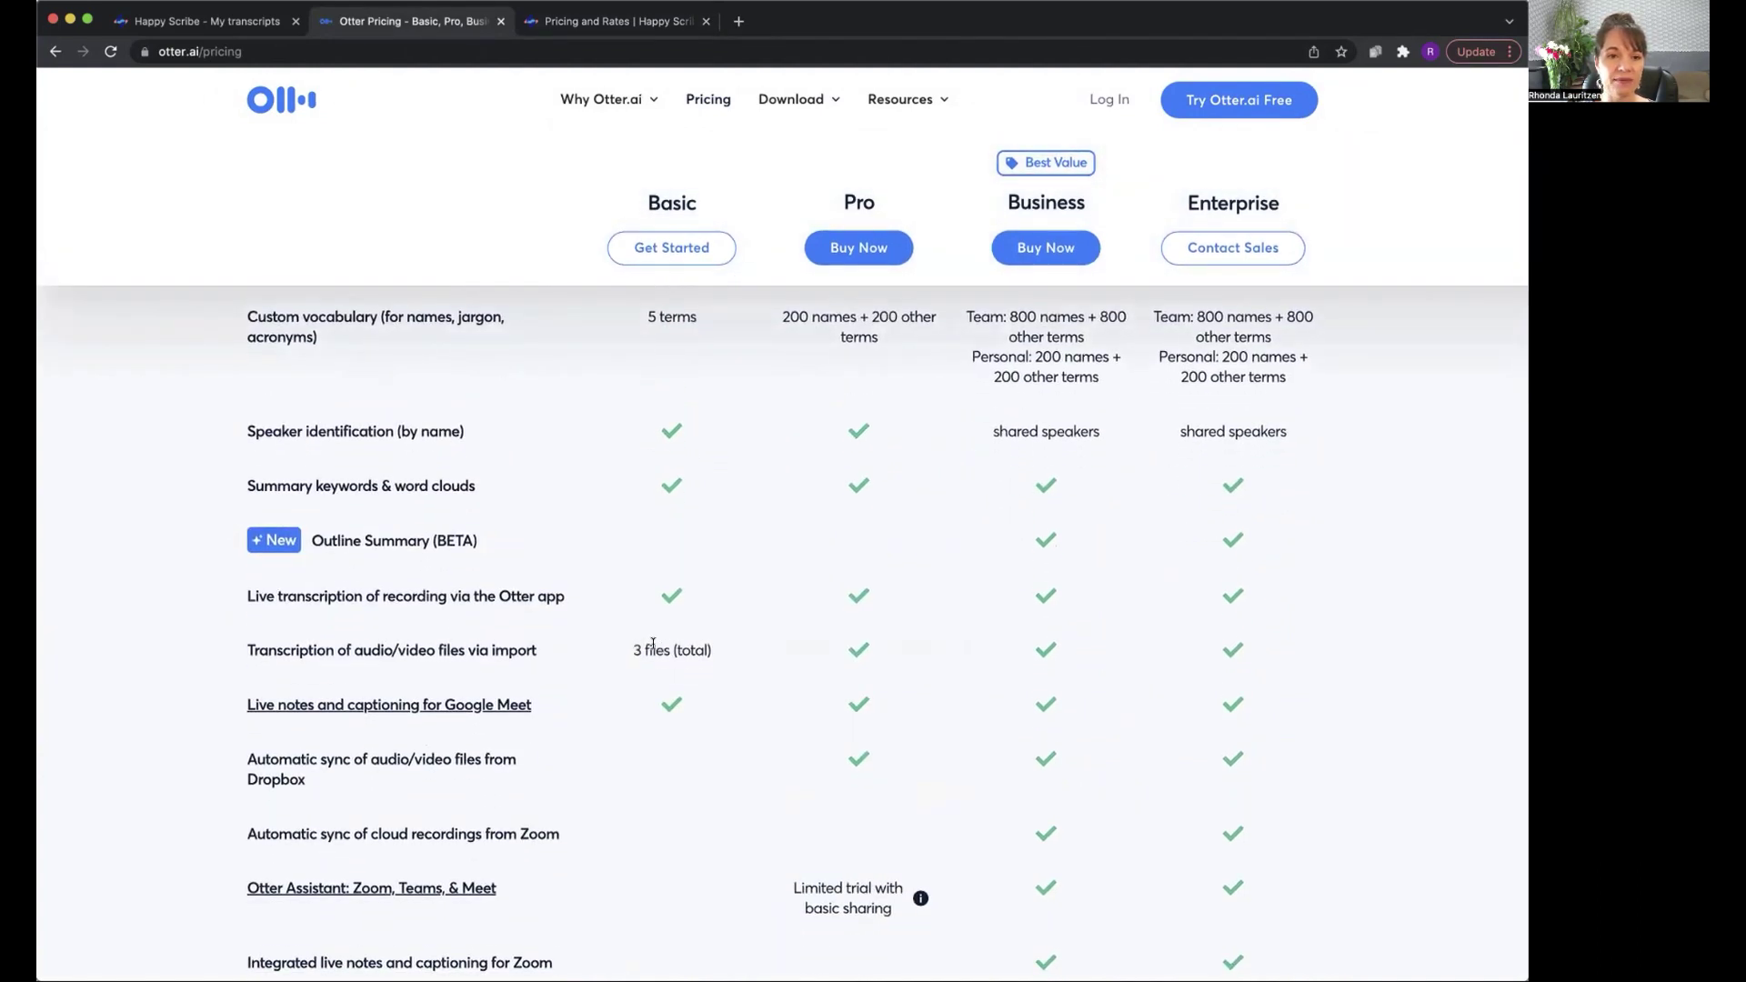
{"action": "scroll", "coordinate": [636, 655], "scroll_direction": "down", "scroll_amount": 2}
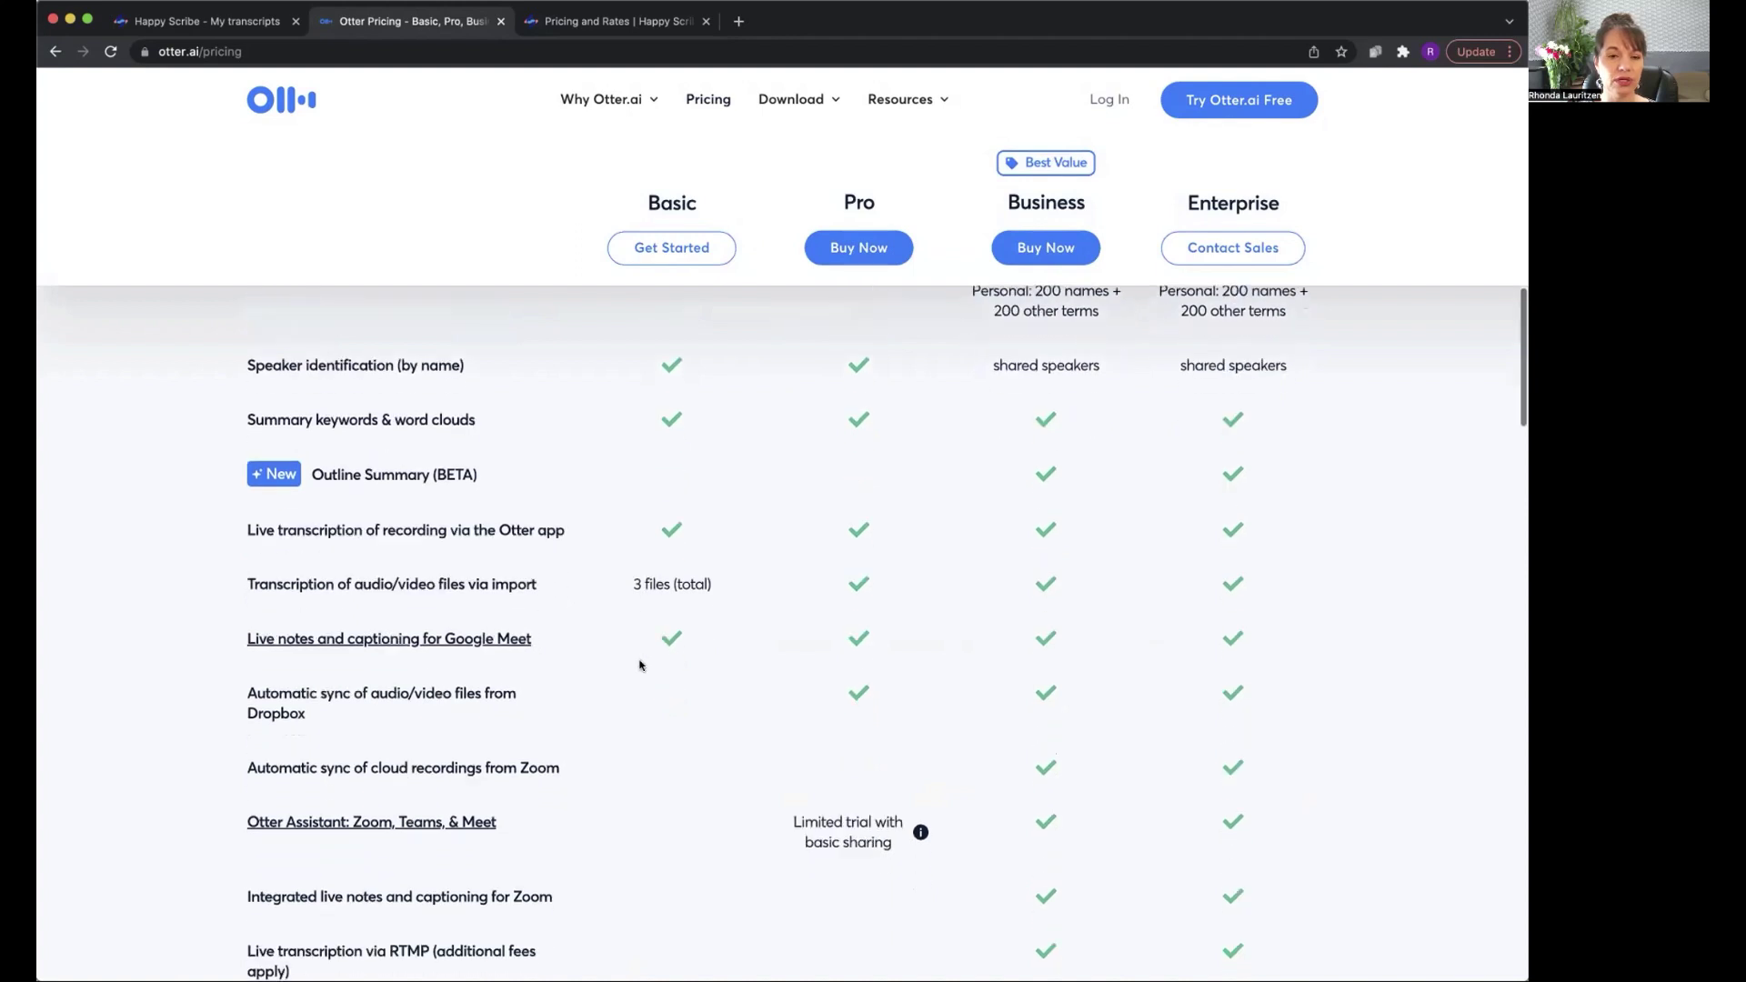
{"action": "scroll", "coordinate": [640, 665], "scroll_direction": "down", "scroll_amount": 2}
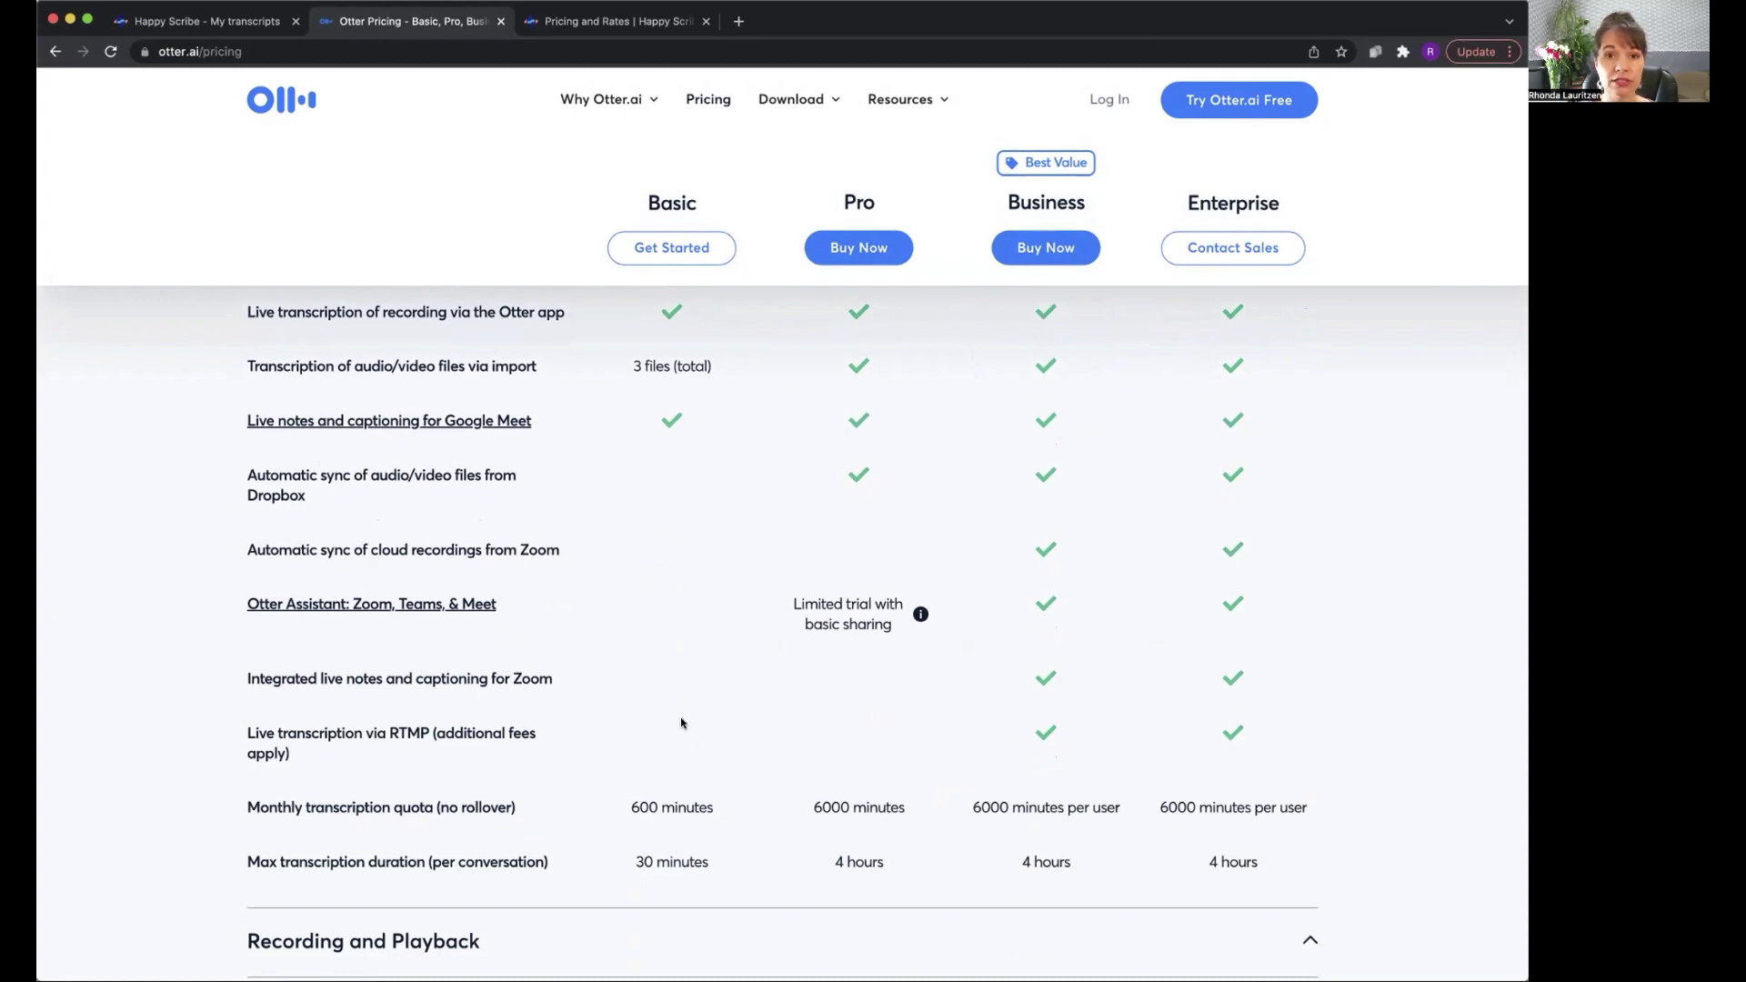
{"action": "scroll", "coordinate": [683, 723], "scroll_direction": "up", "scroll_amount": 5}
{"action": "scroll", "coordinate": [683, 723], "scroll_direction": "up", "scroll_amount": 5}
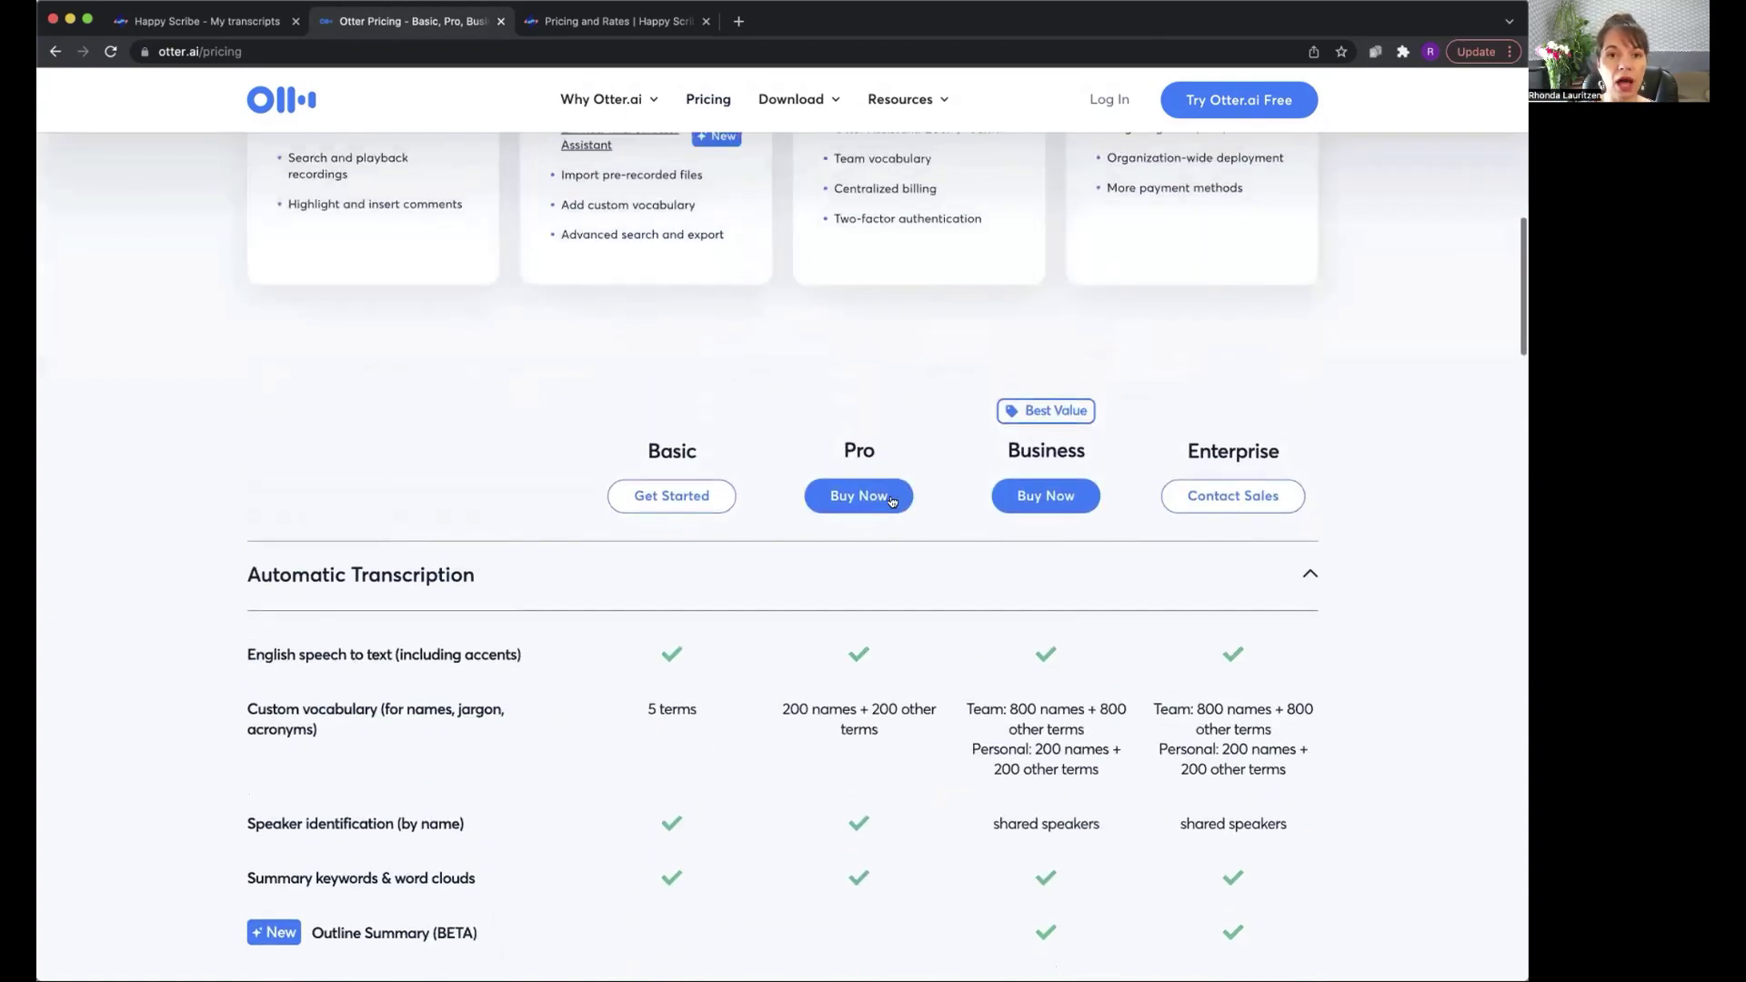
{"action": "scroll", "coordinate": [824, 509], "scroll_direction": "up", "scroll_amount": 7}
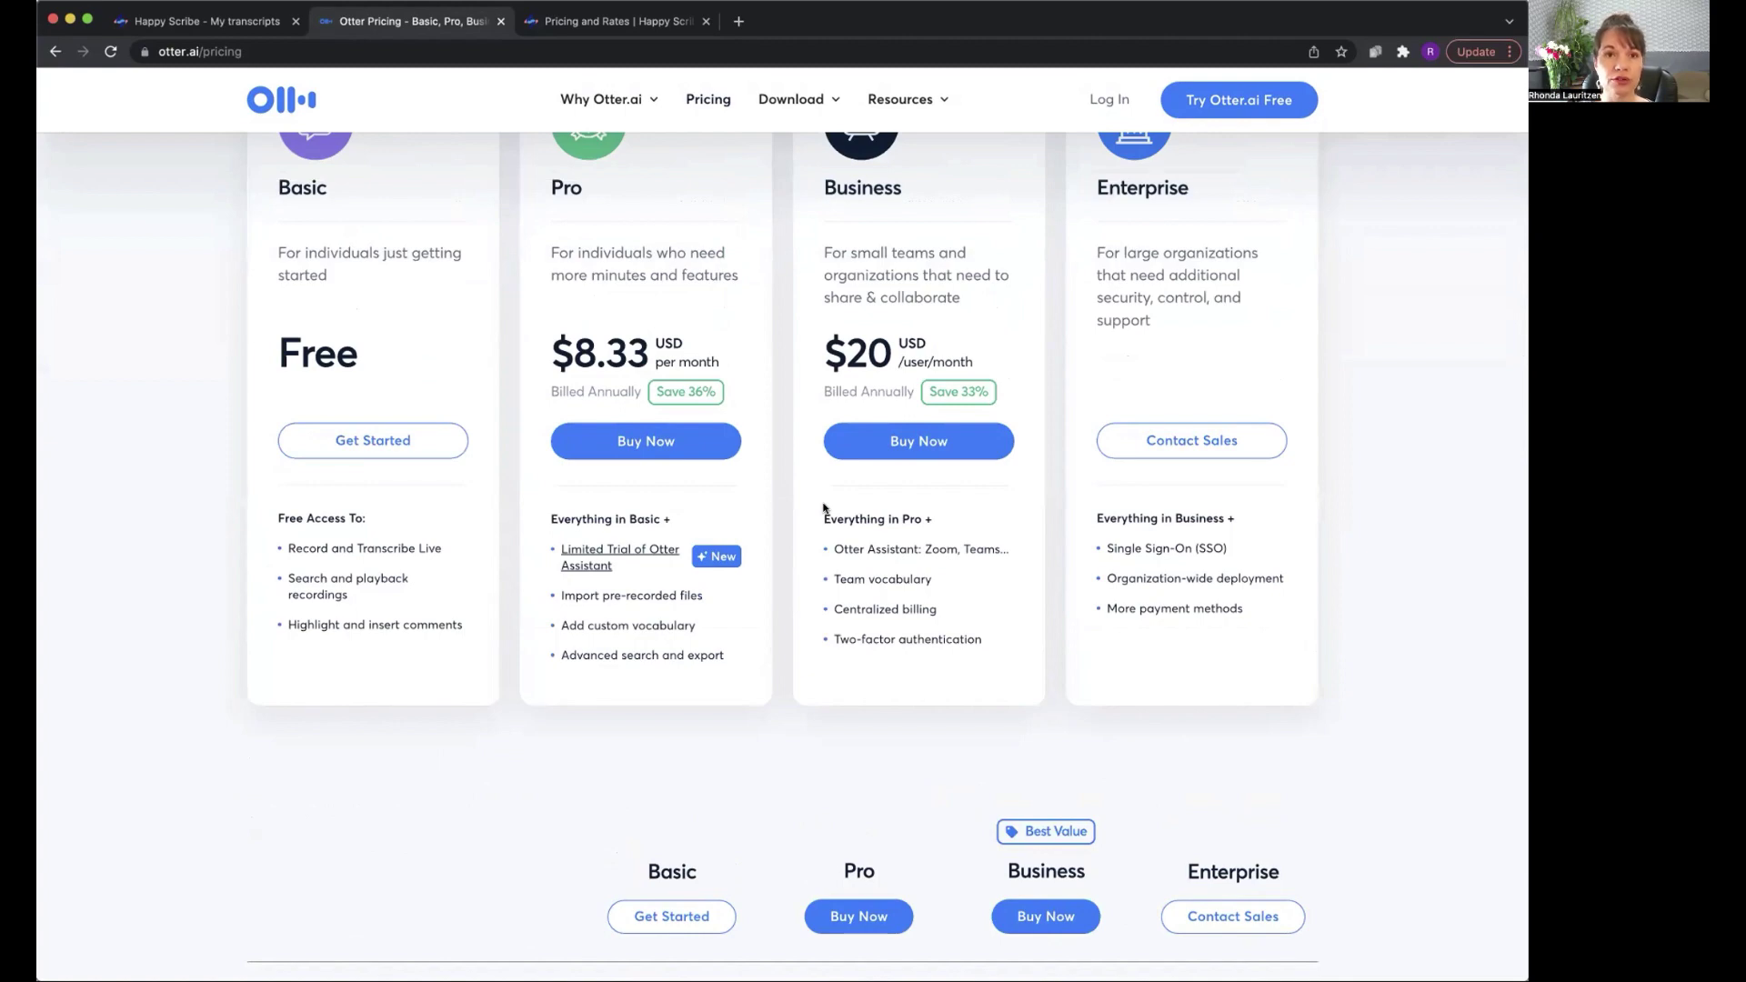
{"action": "scroll", "coordinate": [824, 510], "scroll_direction": "down", "scroll_amount": 3}
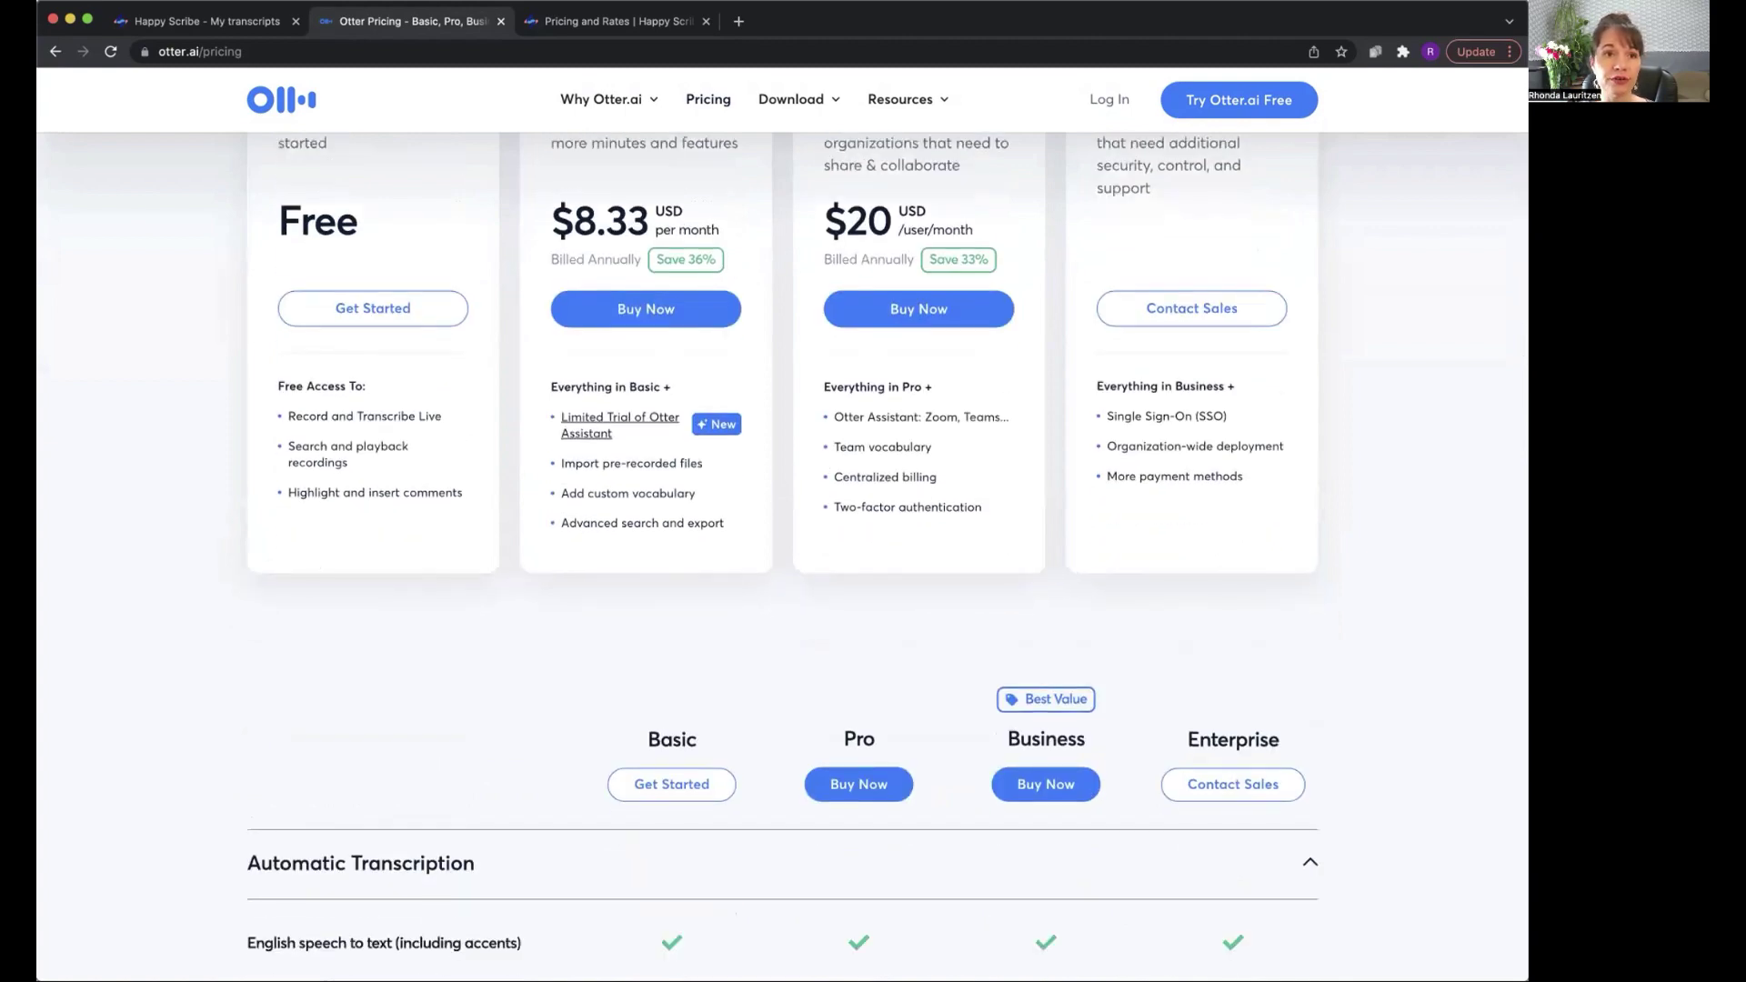
{"action": "left_click", "coordinate": [626, 25]}
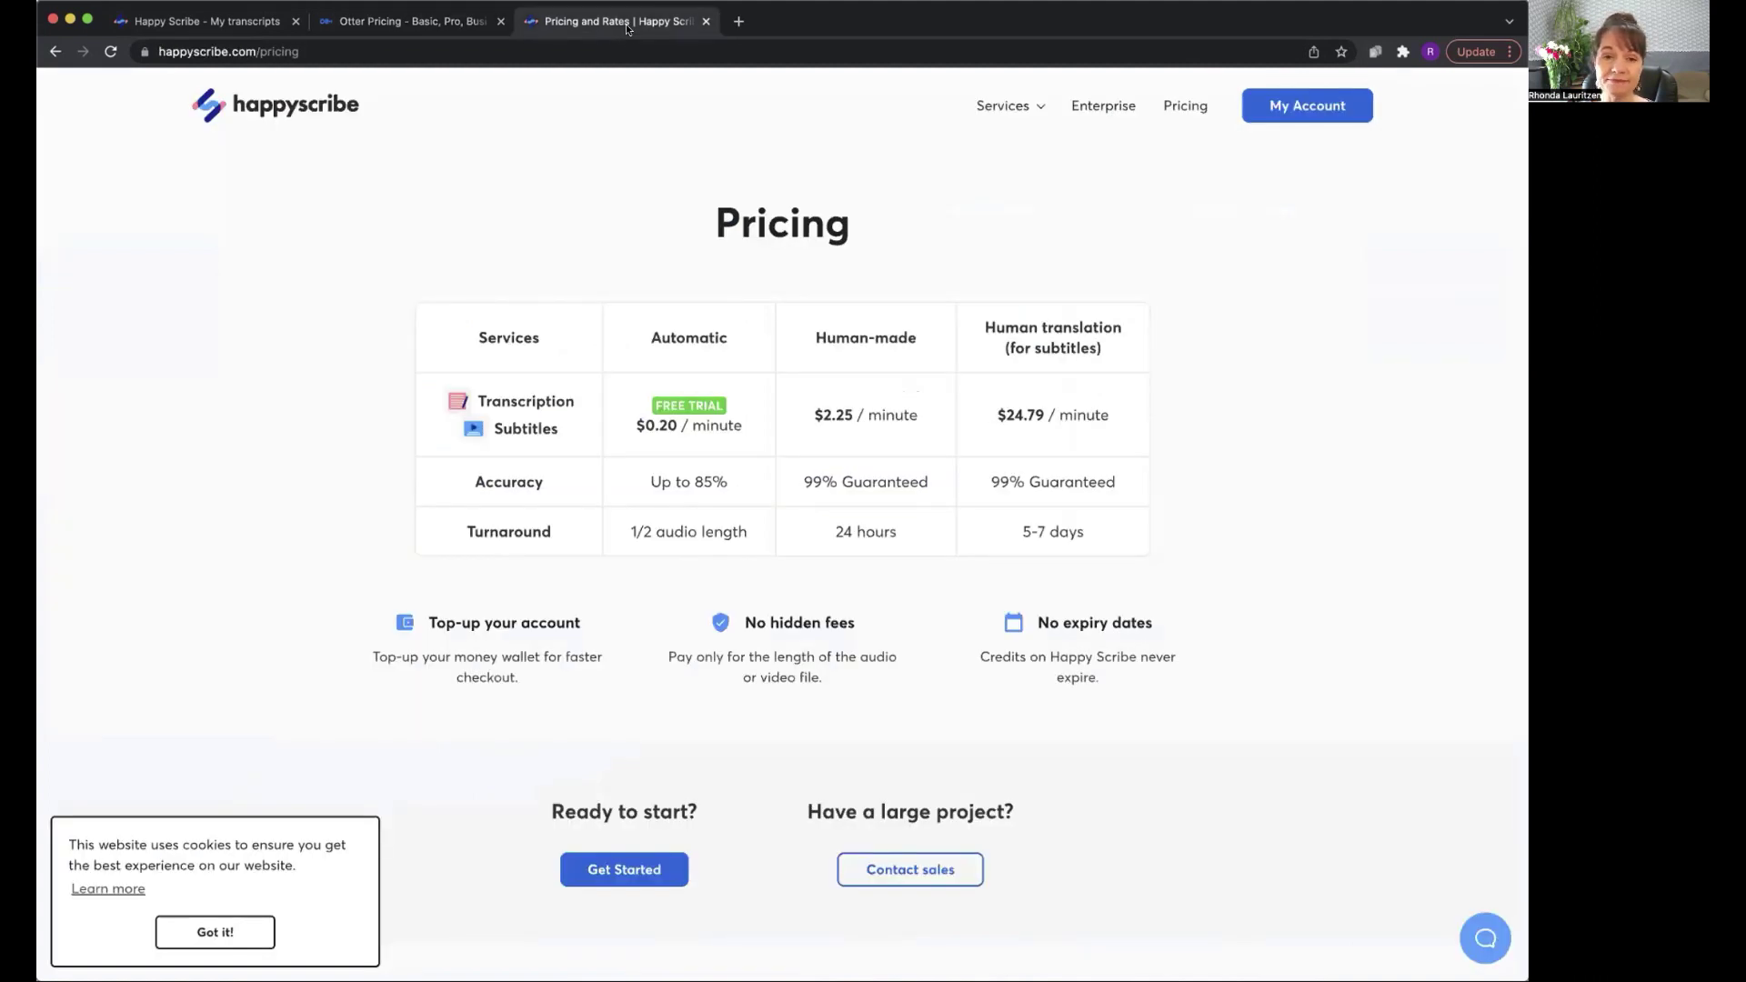
Step: Upload the 2022-04-14 interview audio for transcription with Use my vocabulary and Auto-submit enabled
{"action": "left_click", "coordinate": [198, 25]}
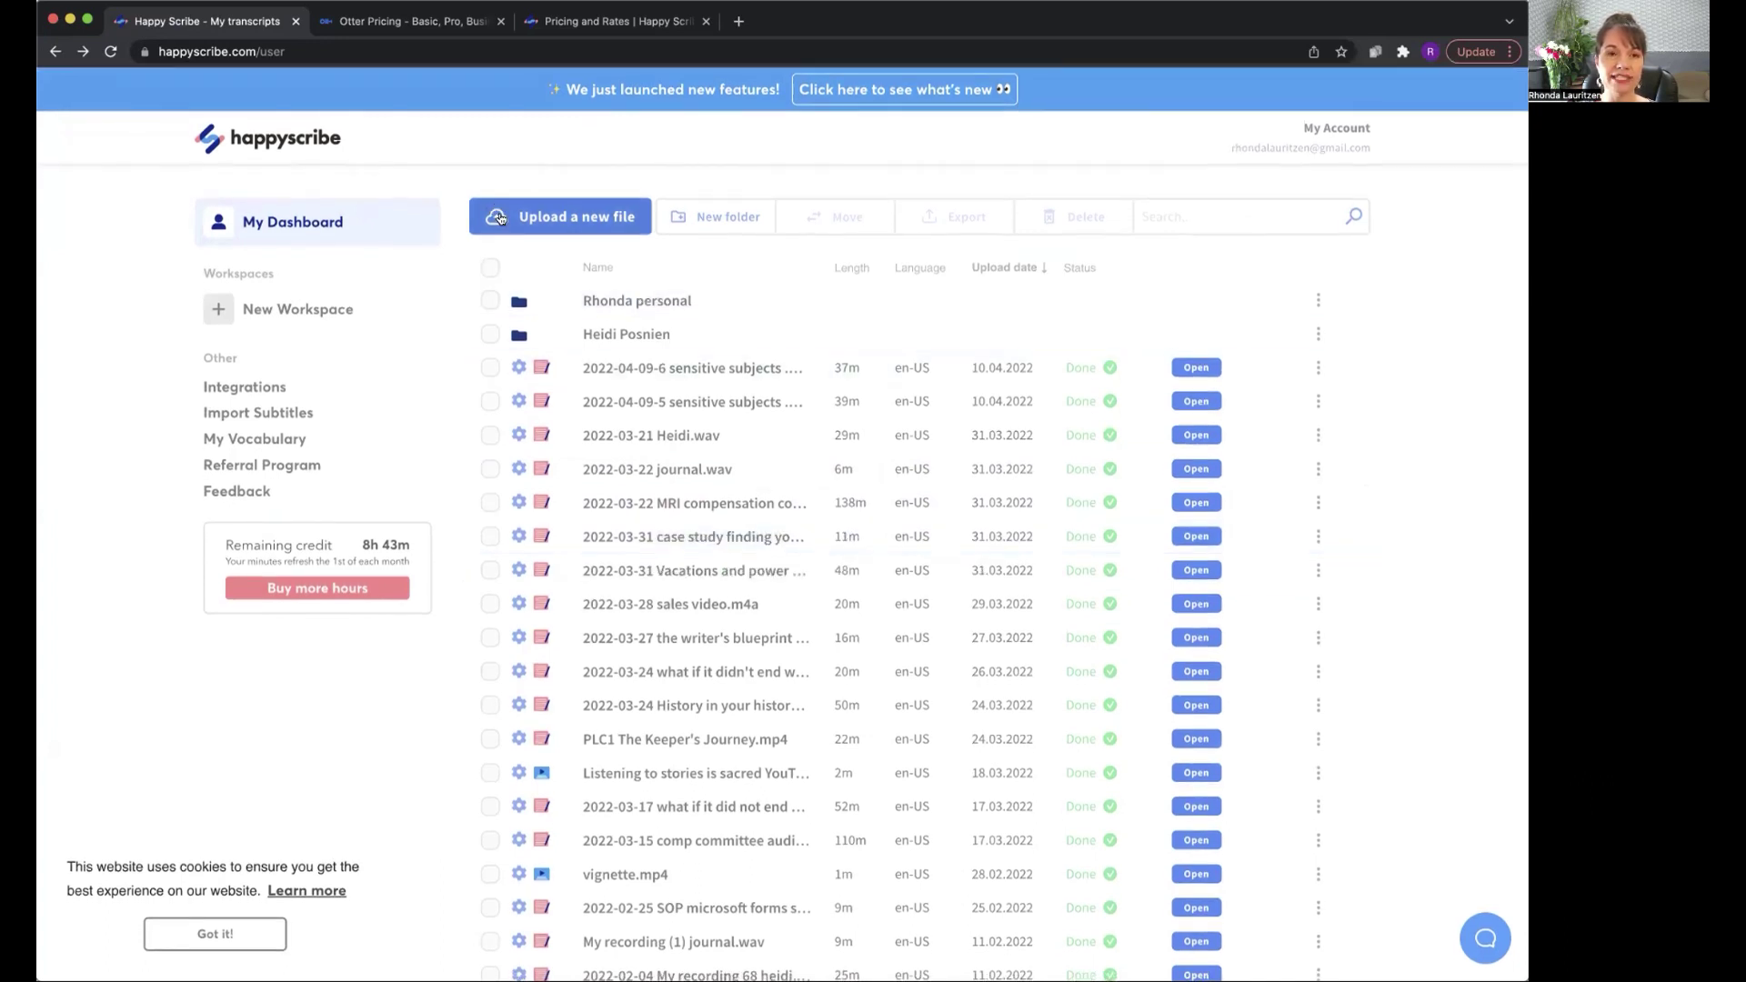
{"action": "left_click", "coordinate": [494, 218]}
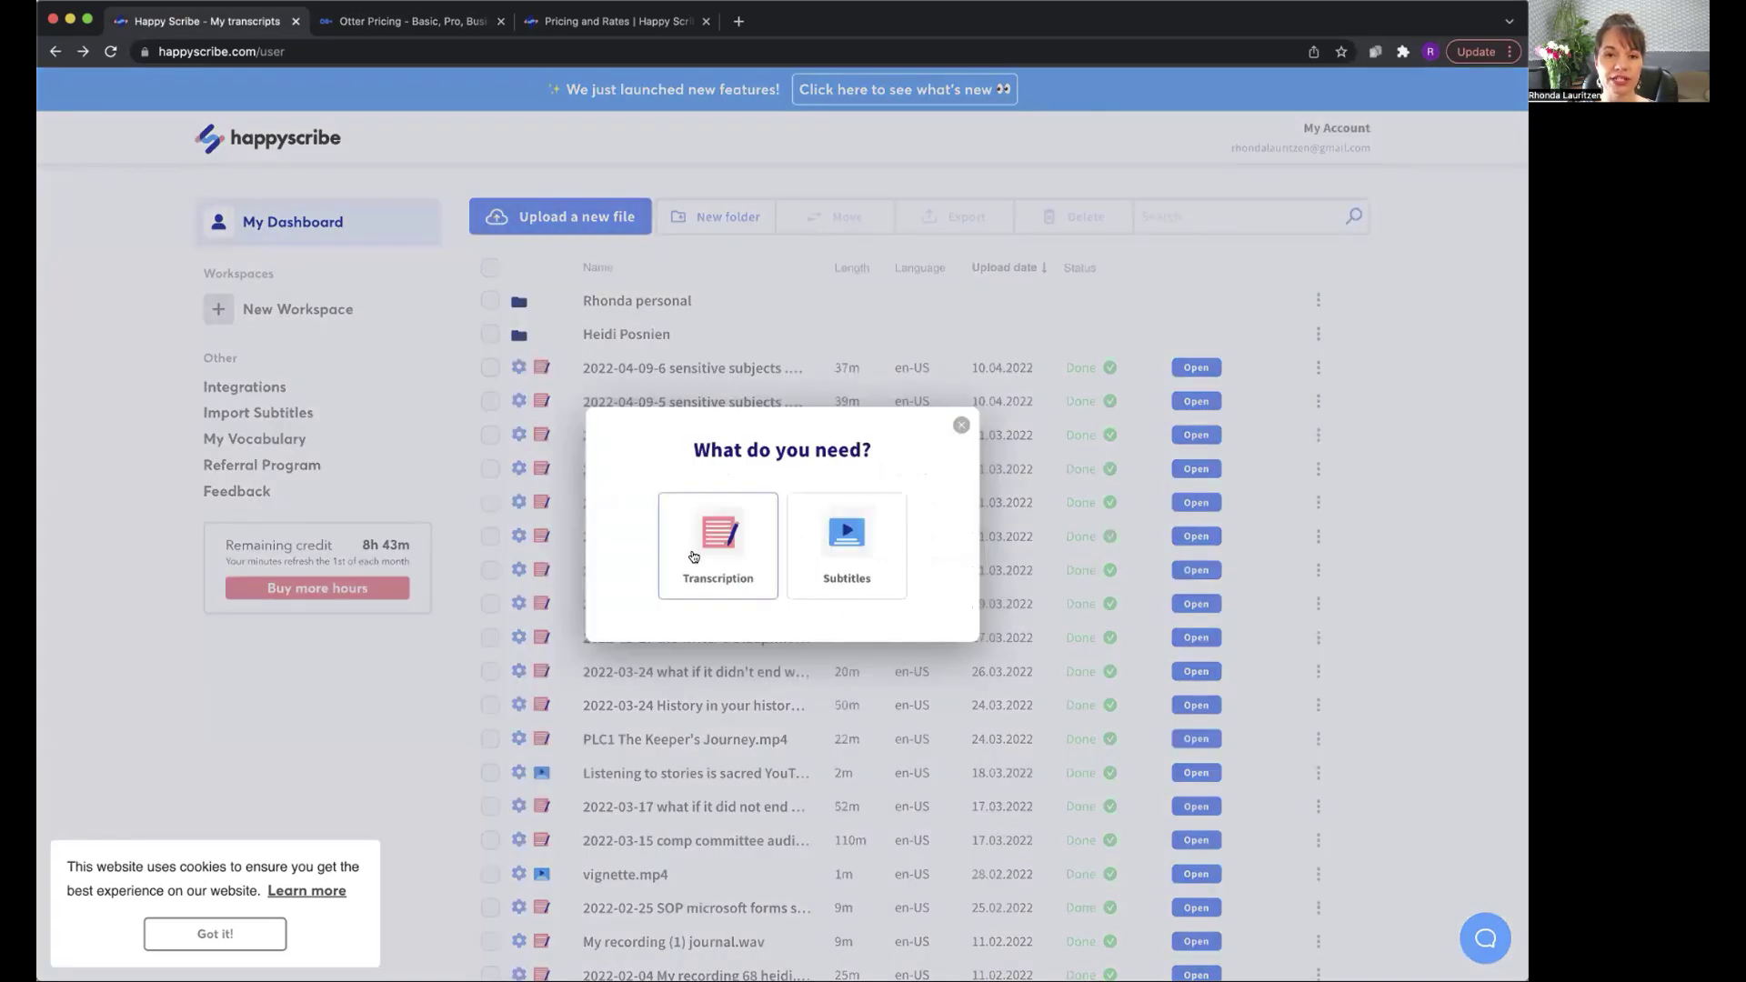
{"action": "left_click", "coordinate": [713, 550]}
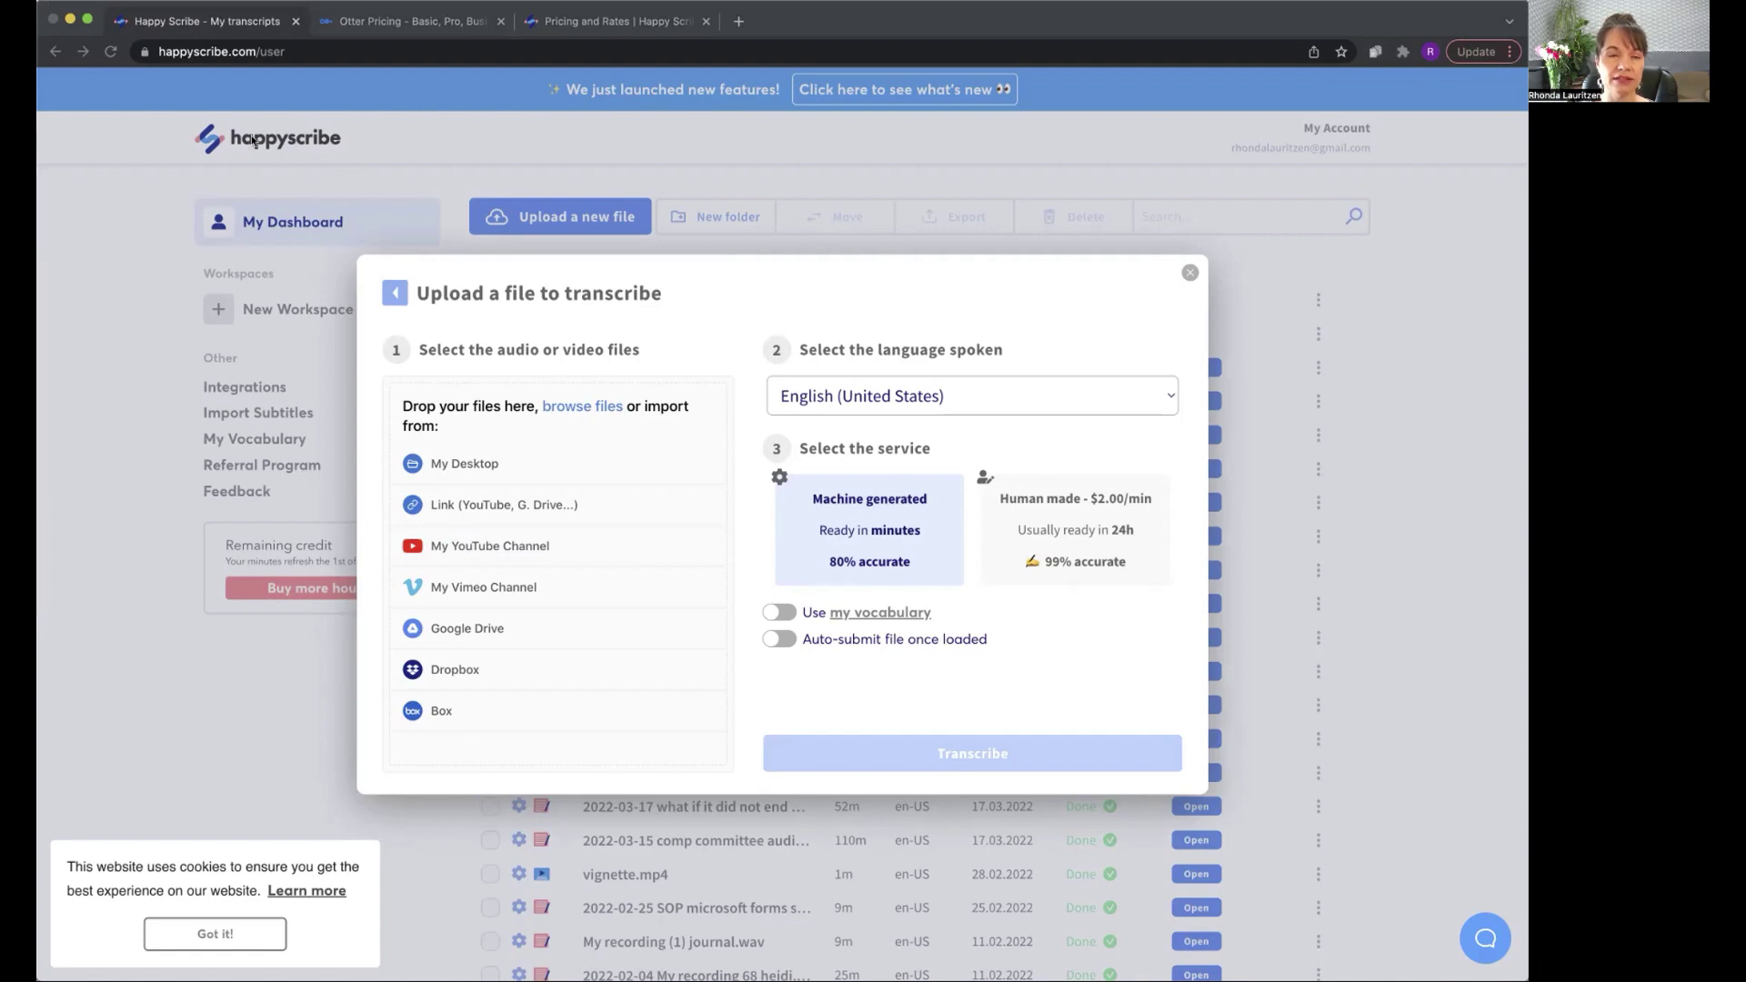
{"action": "key", "text": "Return"}
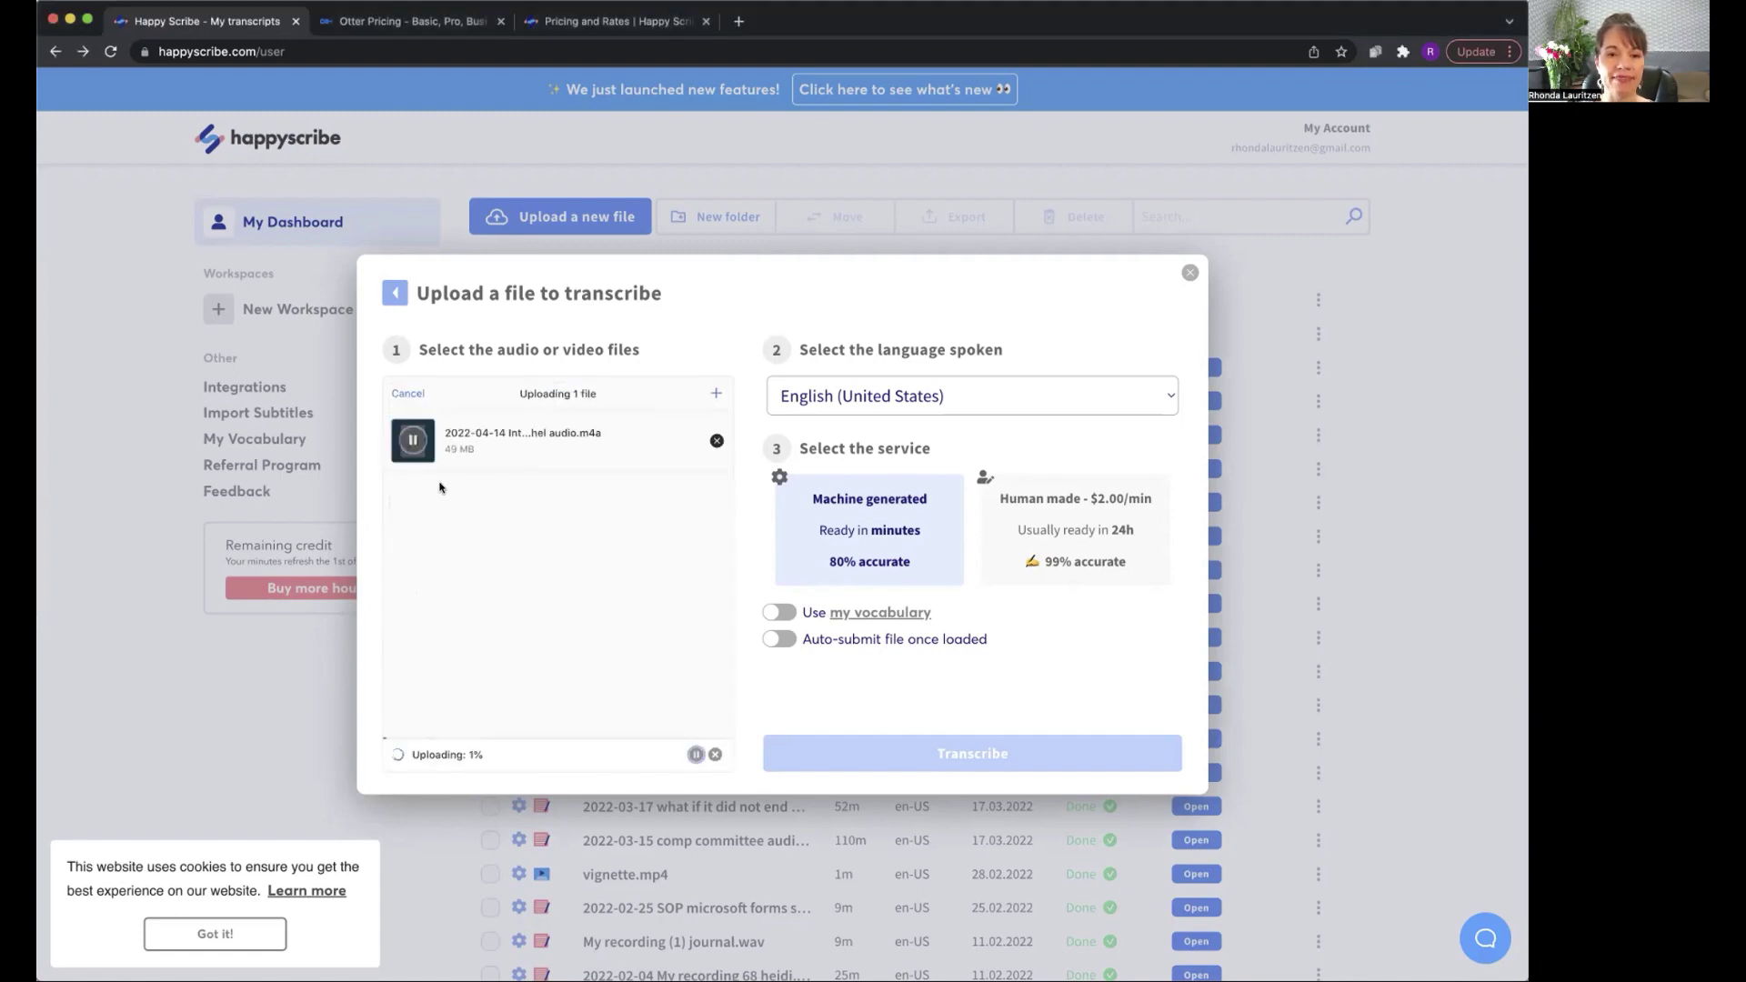
{"action": "left_click", "coordinate": [786, 614]}
{"action": "left_click", "coordinate": [782, 640]}
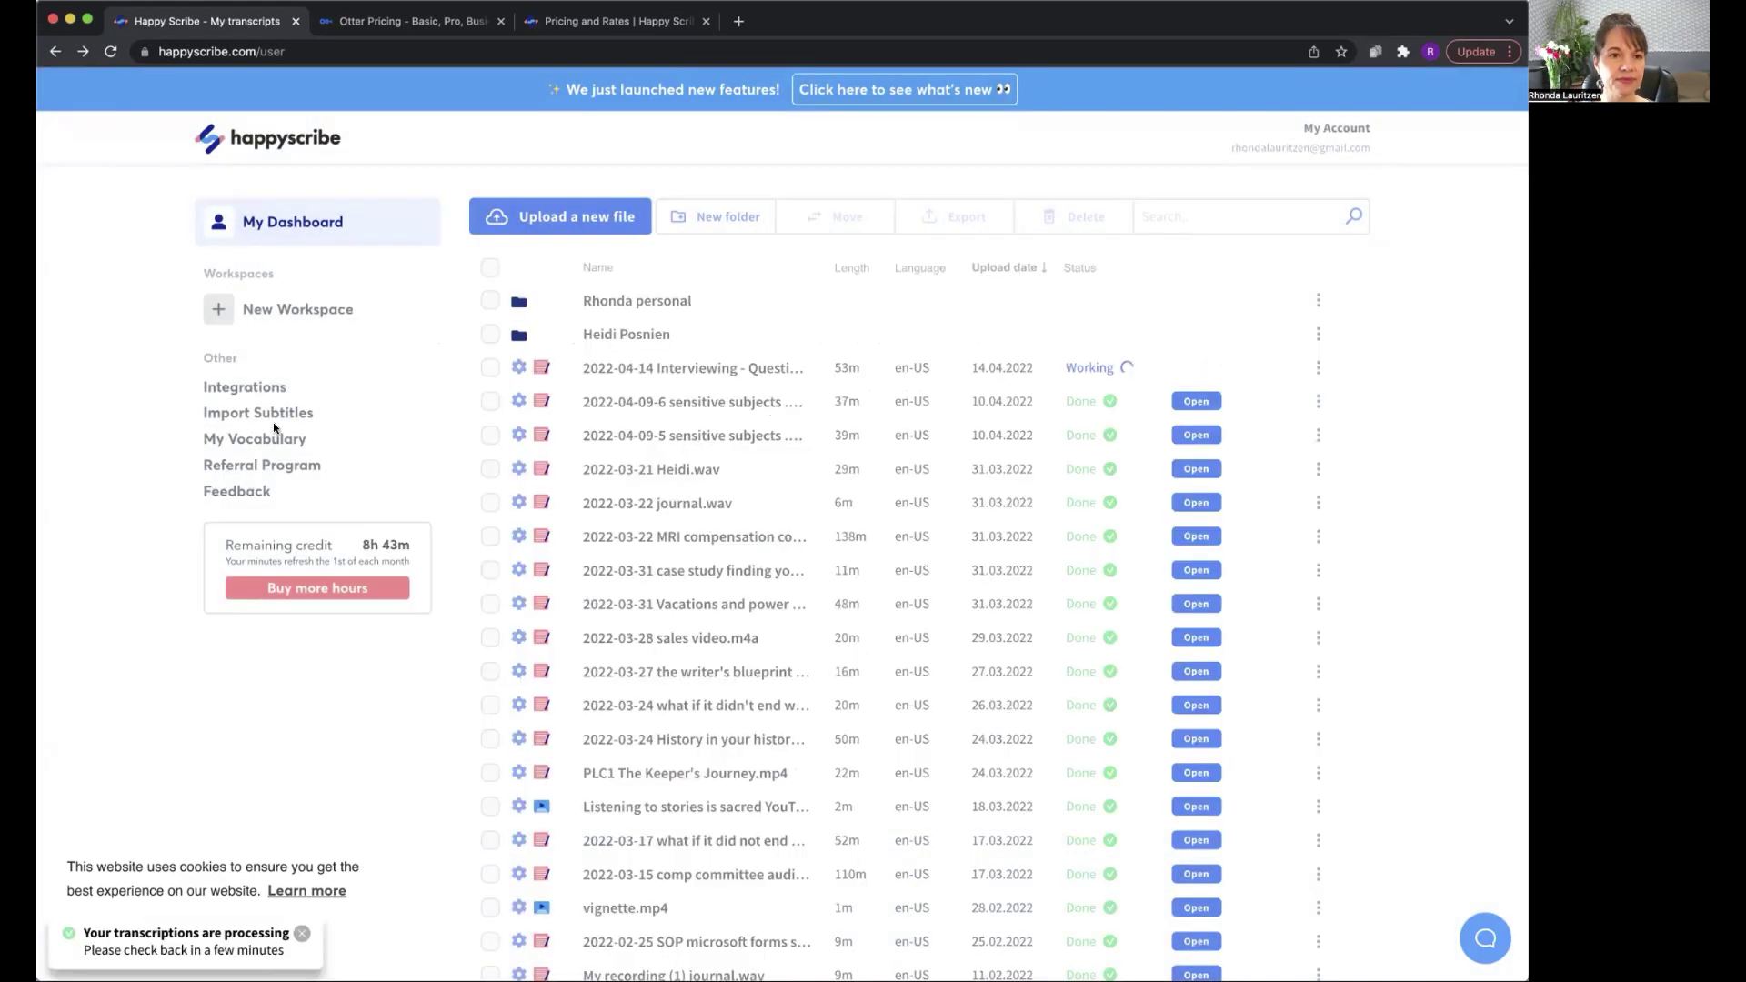
Step: Open My Vocabulary and save the list of names and terms with Save changes
{"action": "left_click", "coordinate": [263, 439]}
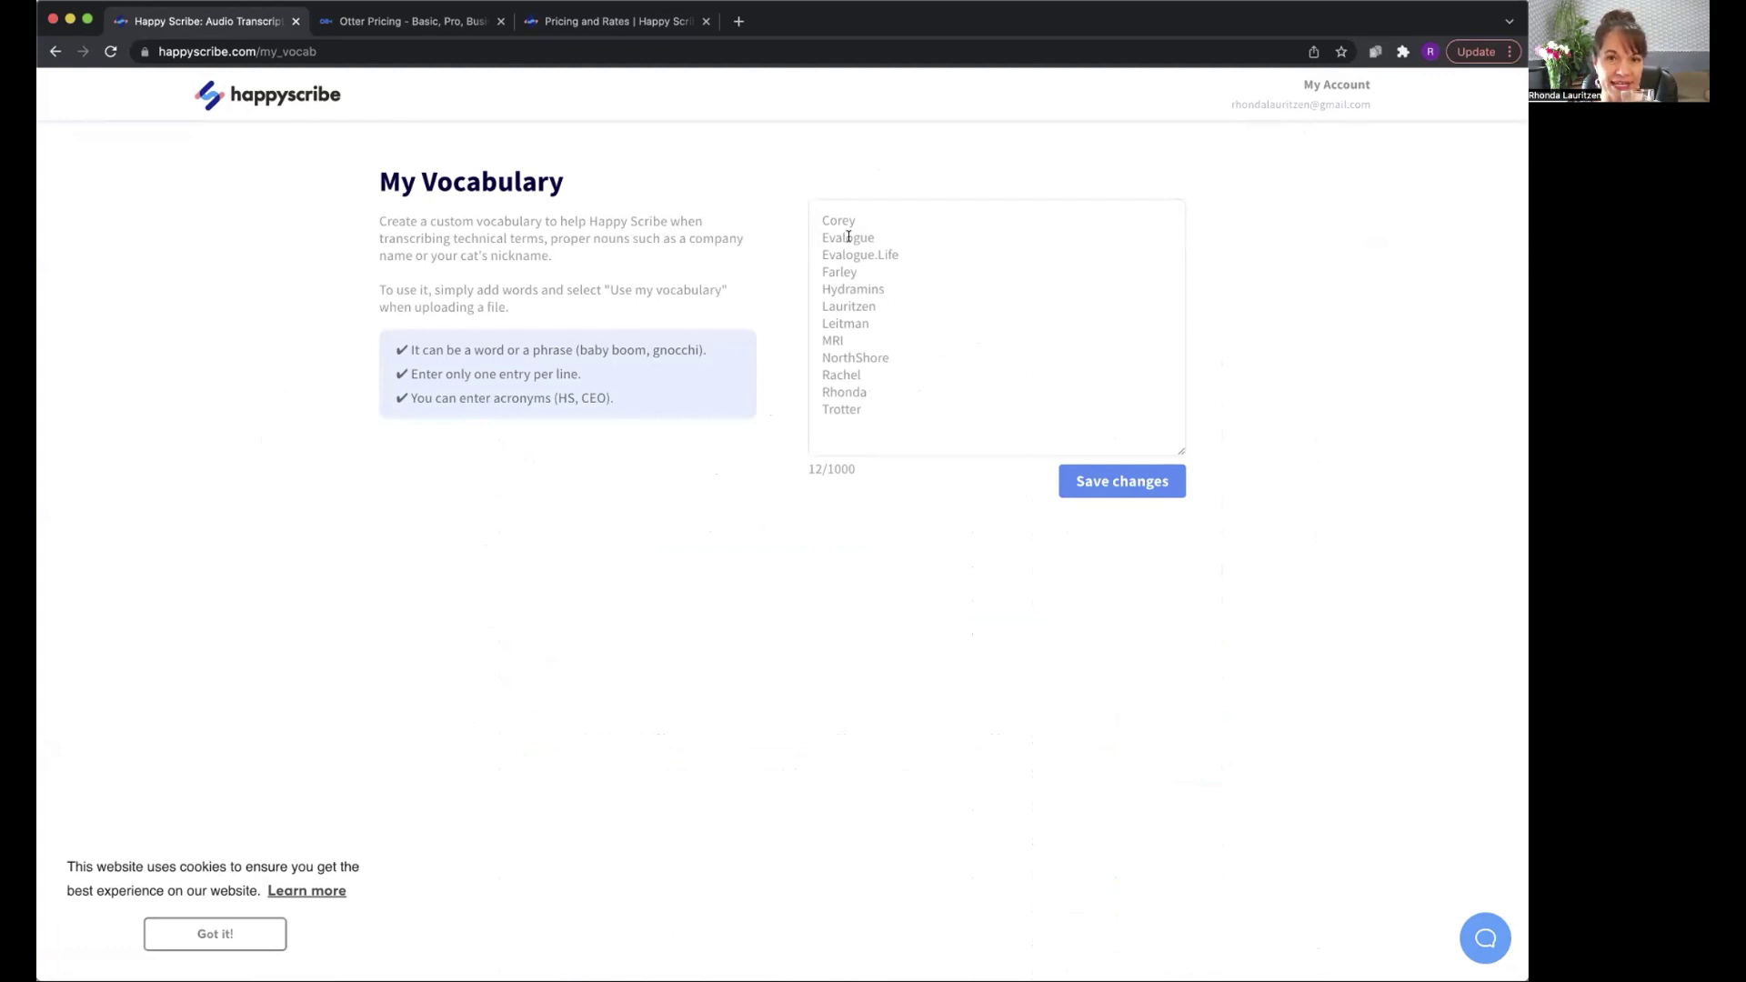
{"action": "left_click", "coordinate": [1127, 481]}
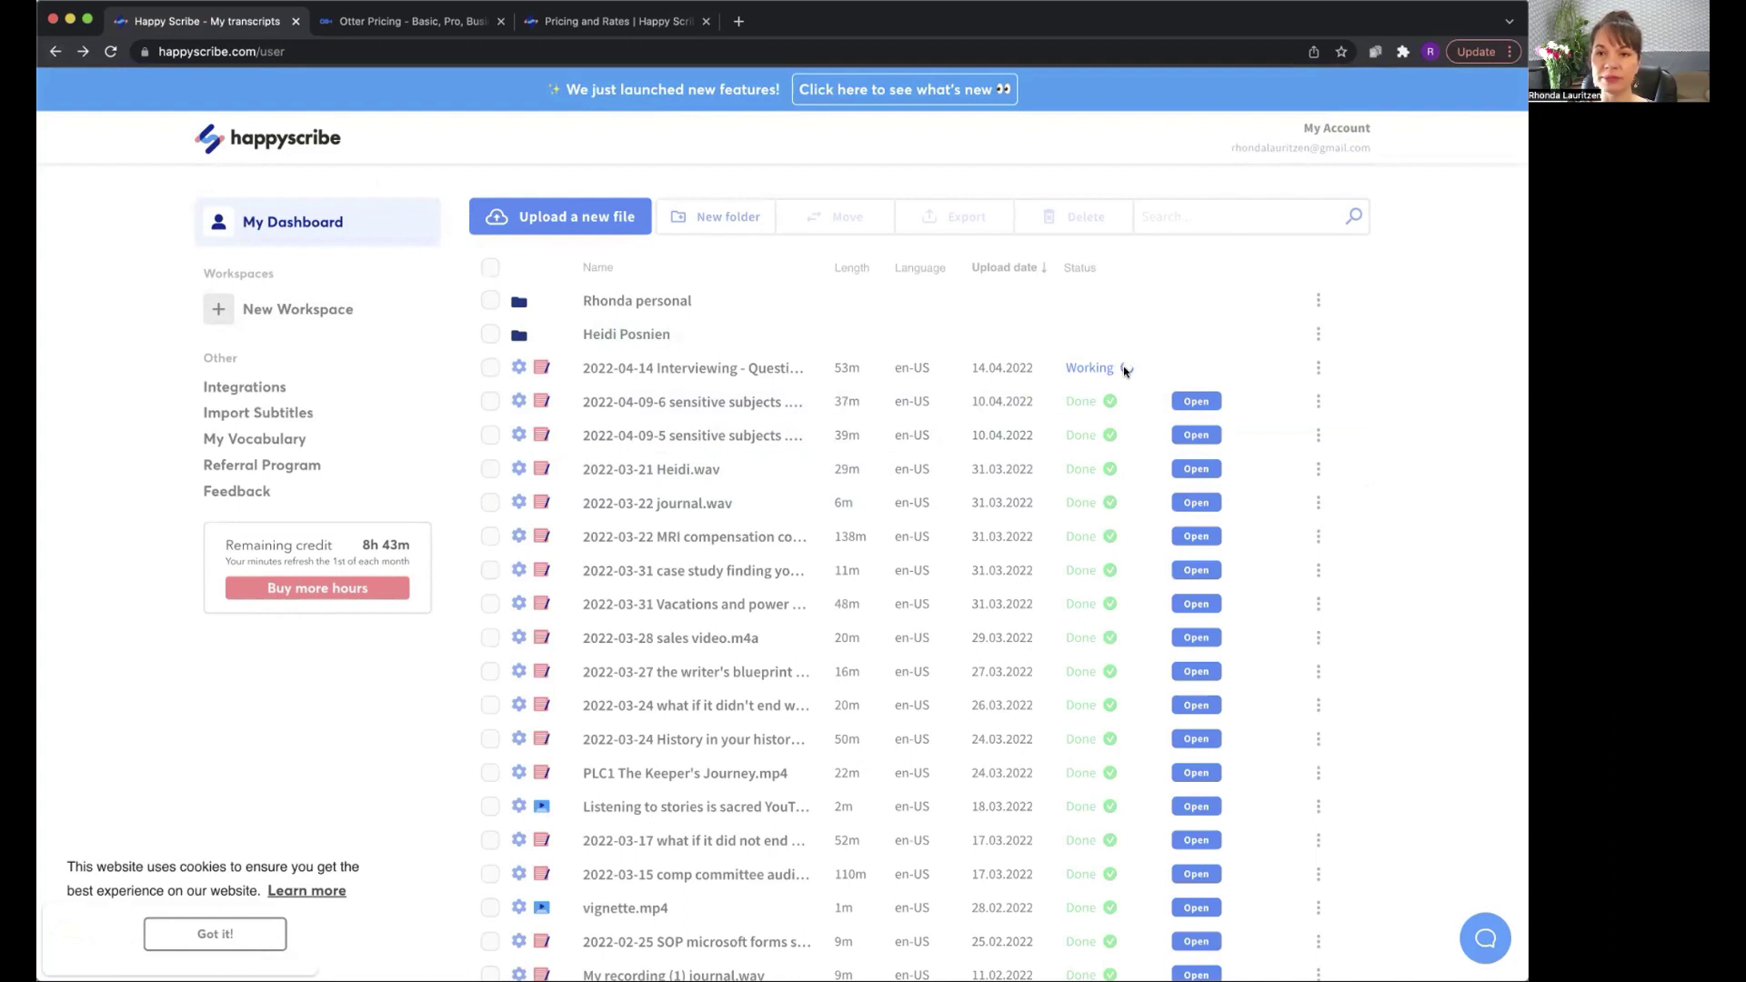
Step: Start a download of the 37-minute sensitive subjects transcript and expand its format list
{"action": "left_click", "coordinate": [1318, 402]}
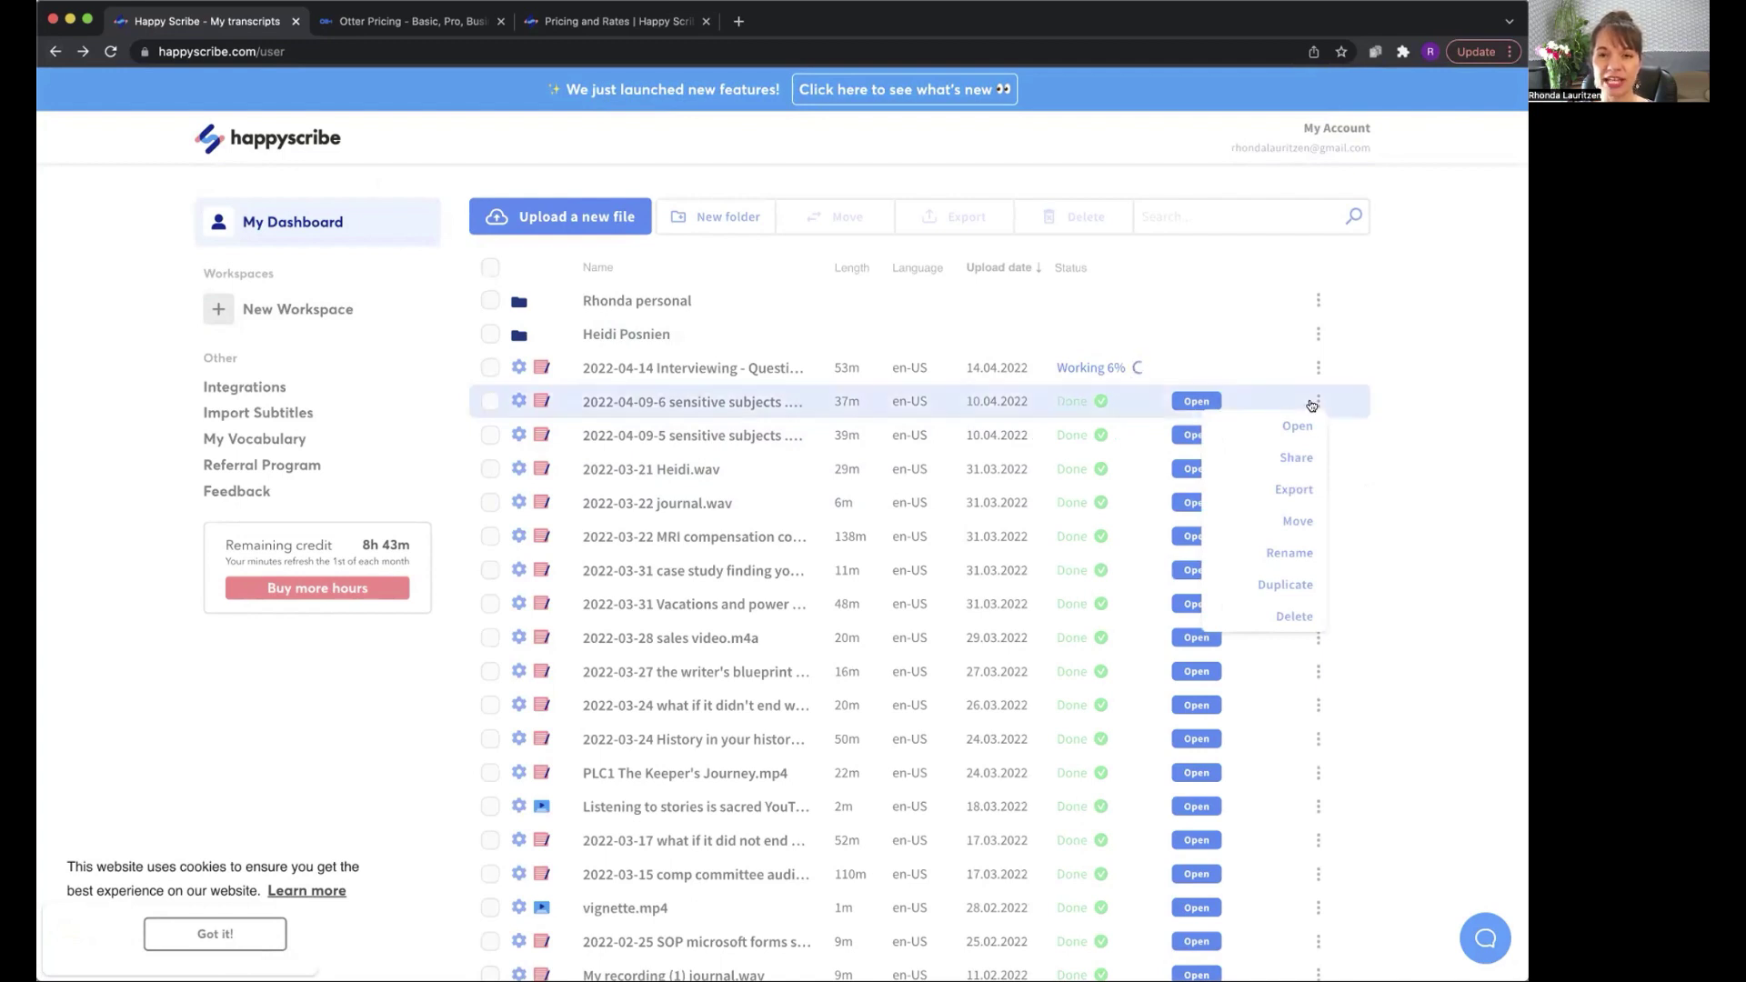
{"action": "left_click", "coordinate": [1303, 489]}
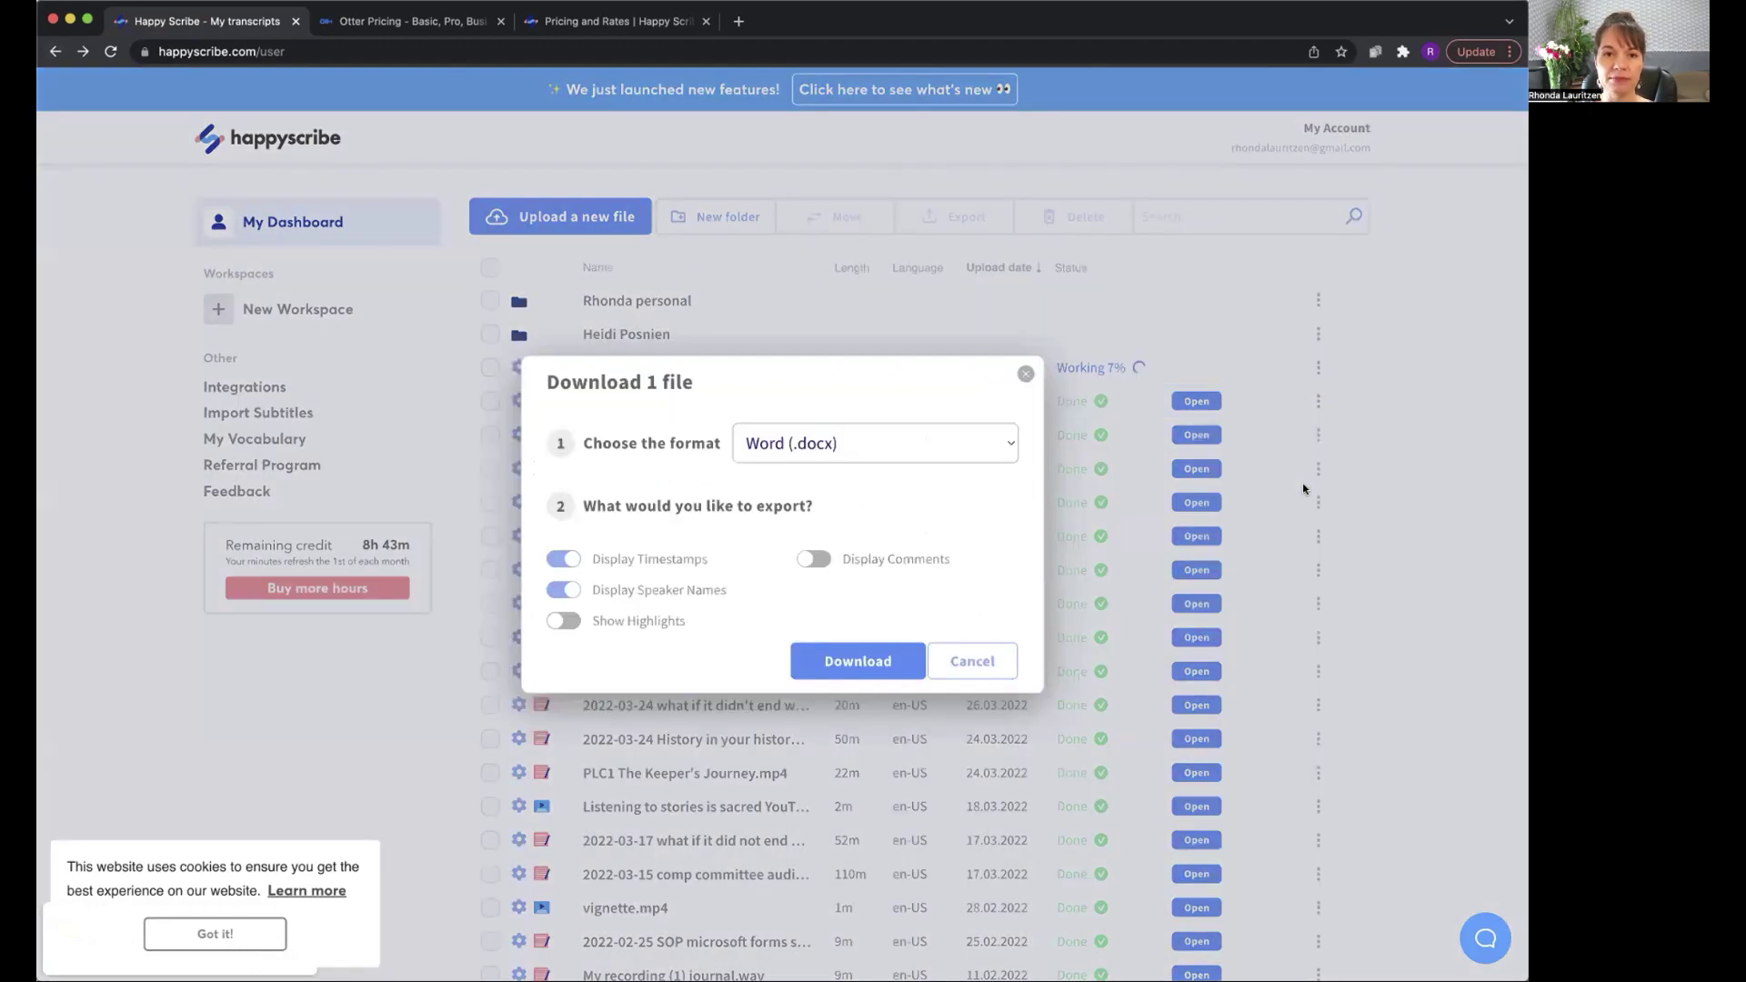
{"action": "left_click", "coordinate": [885, 444]}
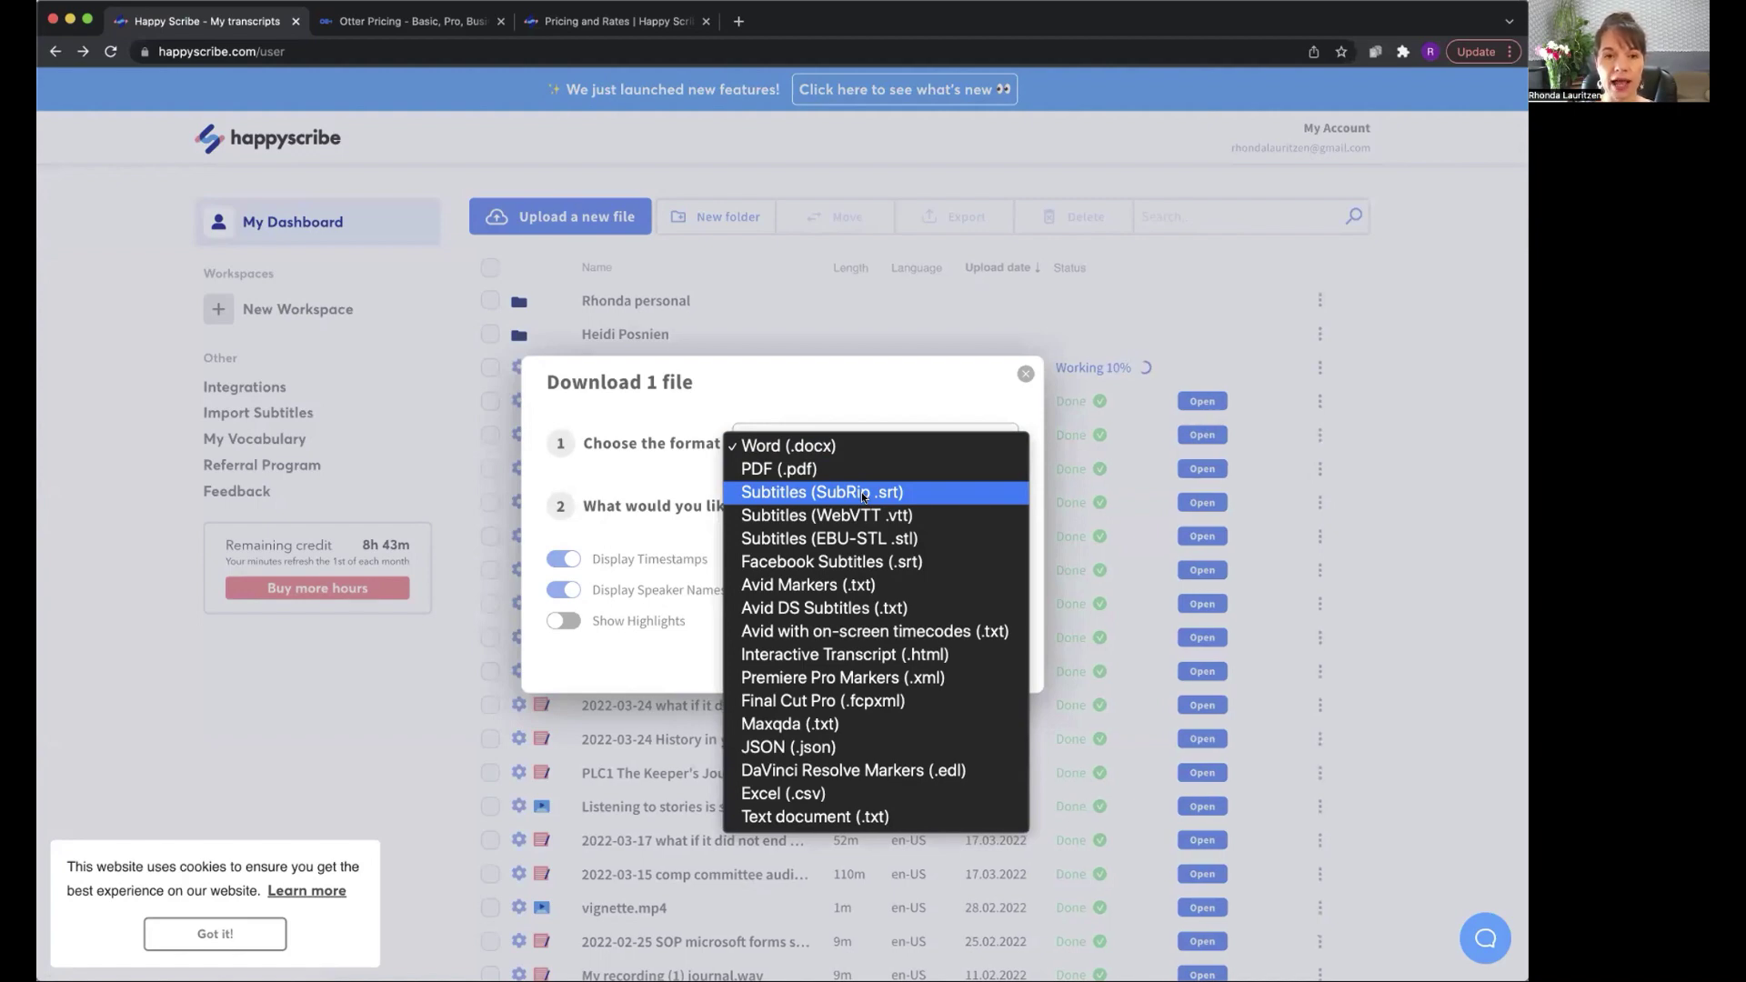
Step: Close the format list, keeping Word (.docx) with timestamps and speaker names on
{"action": "left_click", "coordinate": [602, 584]}
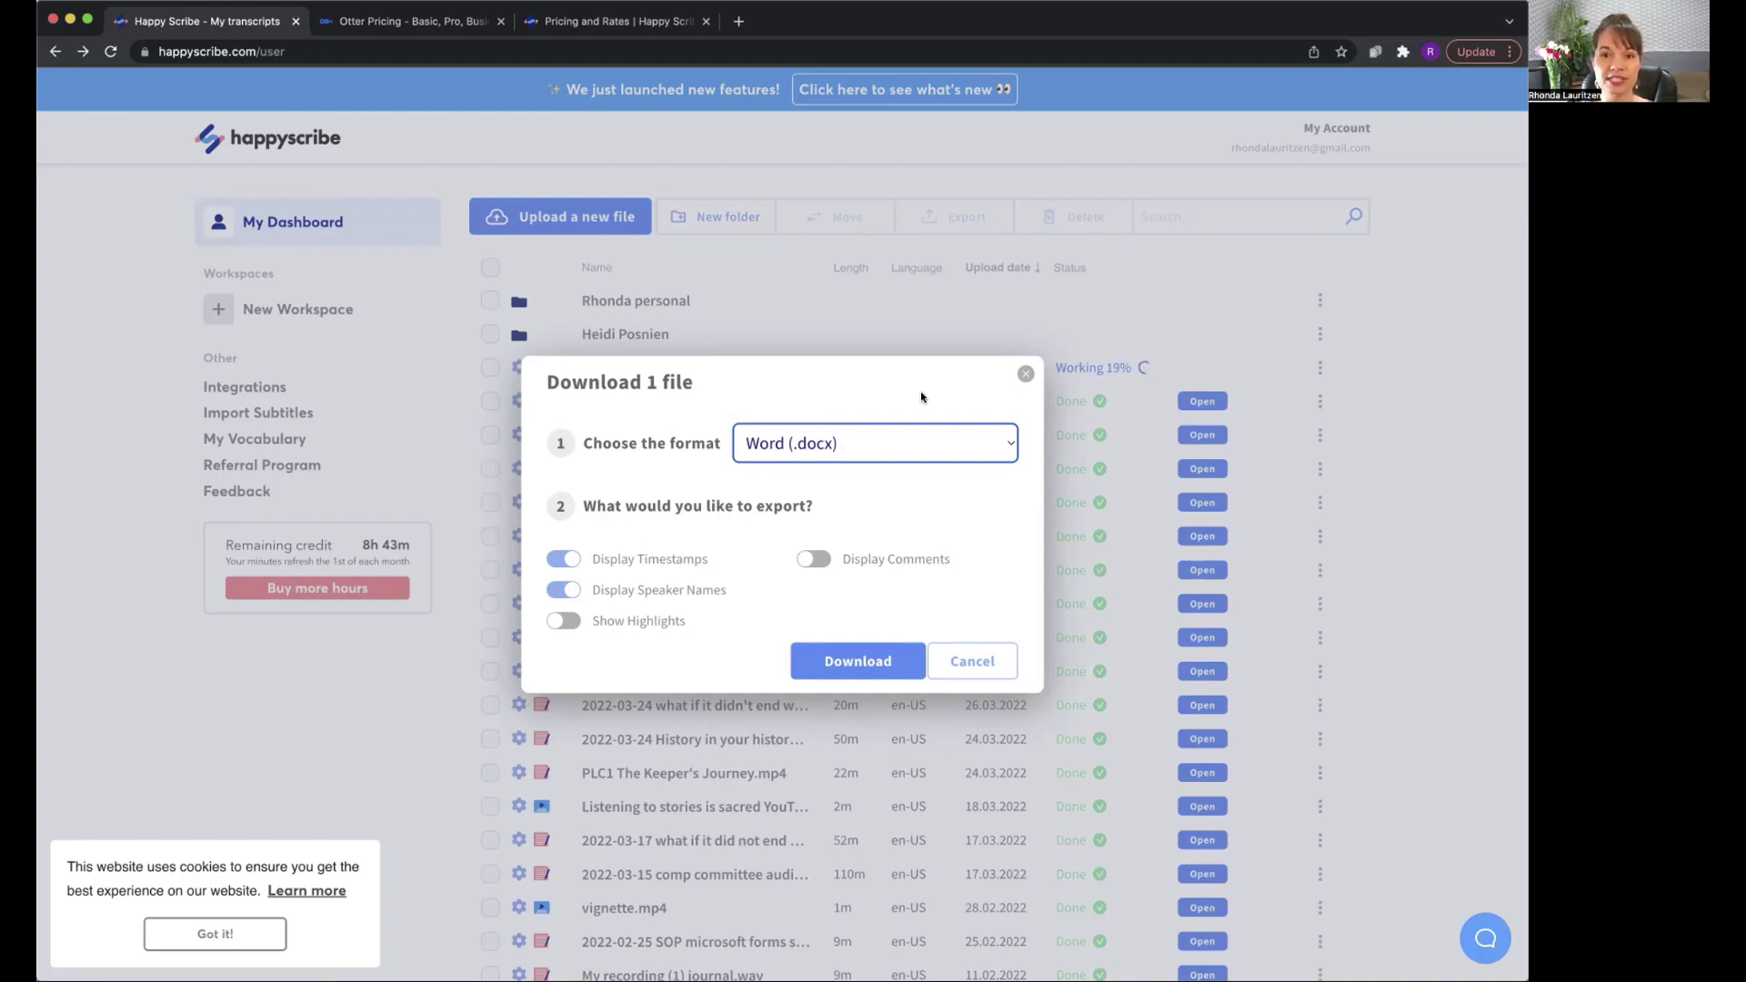
Step: Close the download dialog and open the speaker list in the 2022-04-14 Interviewing transcript
{"action": "left_click", "coordinate": [1025, 373]}
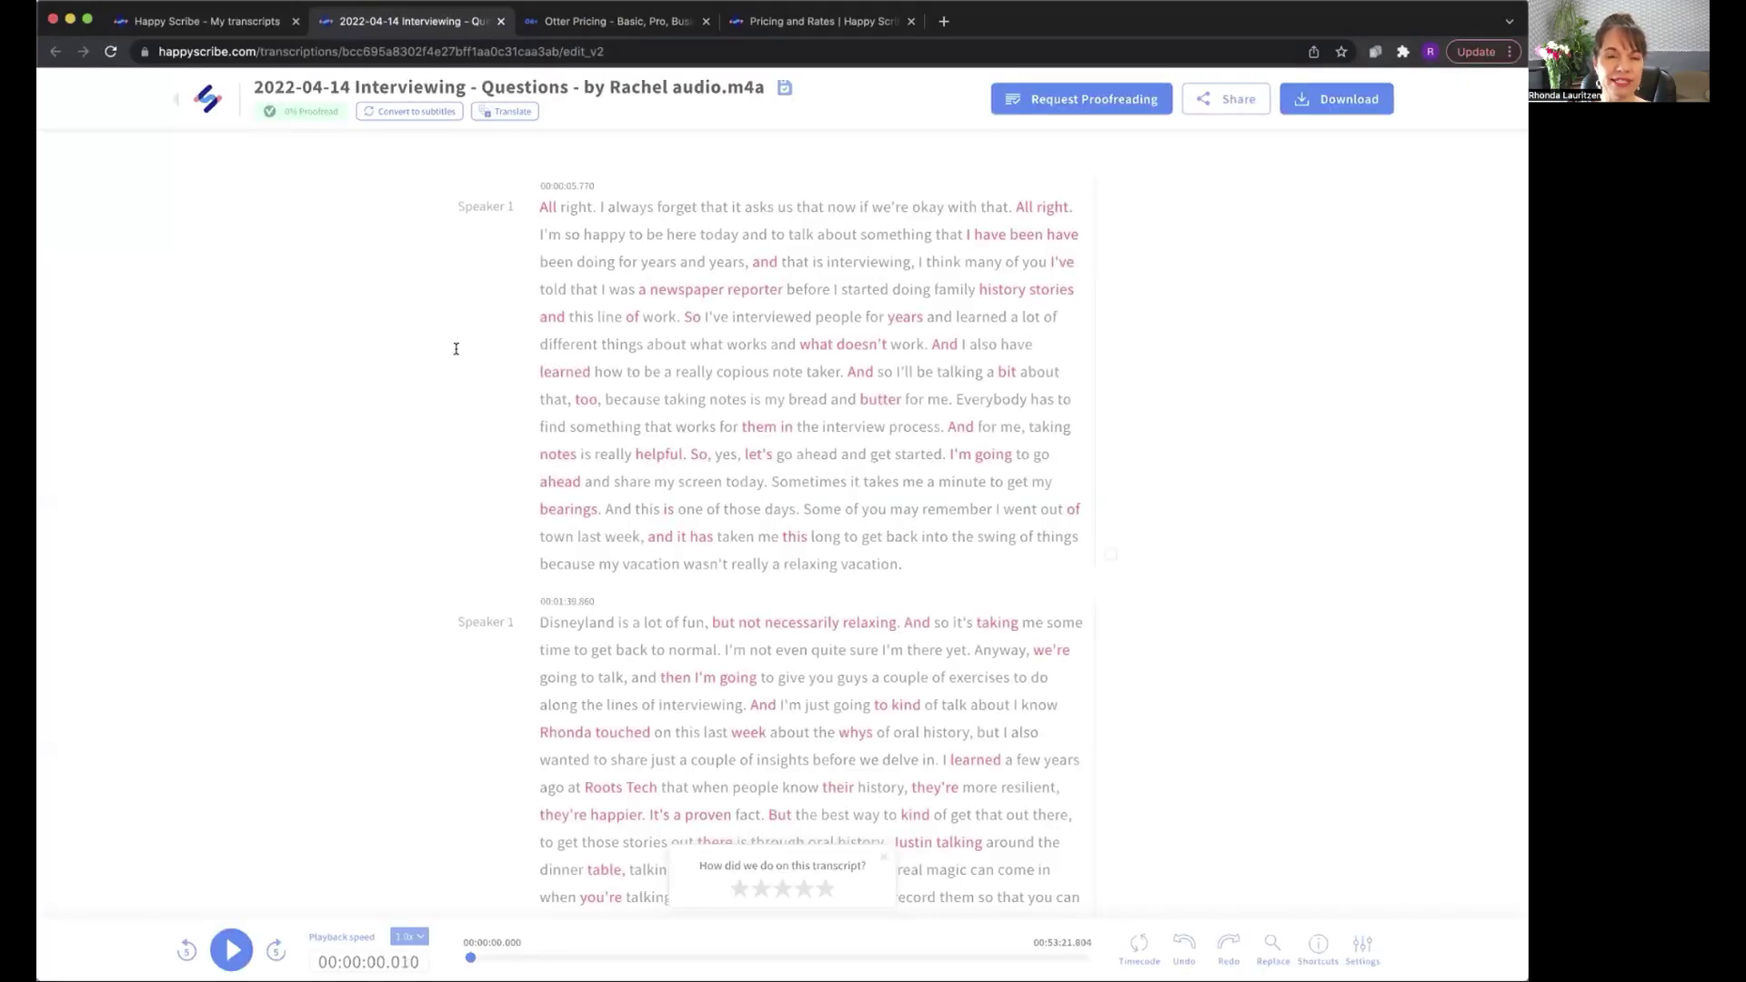
{"action": "left_click", "coordinate": [457, 208]}
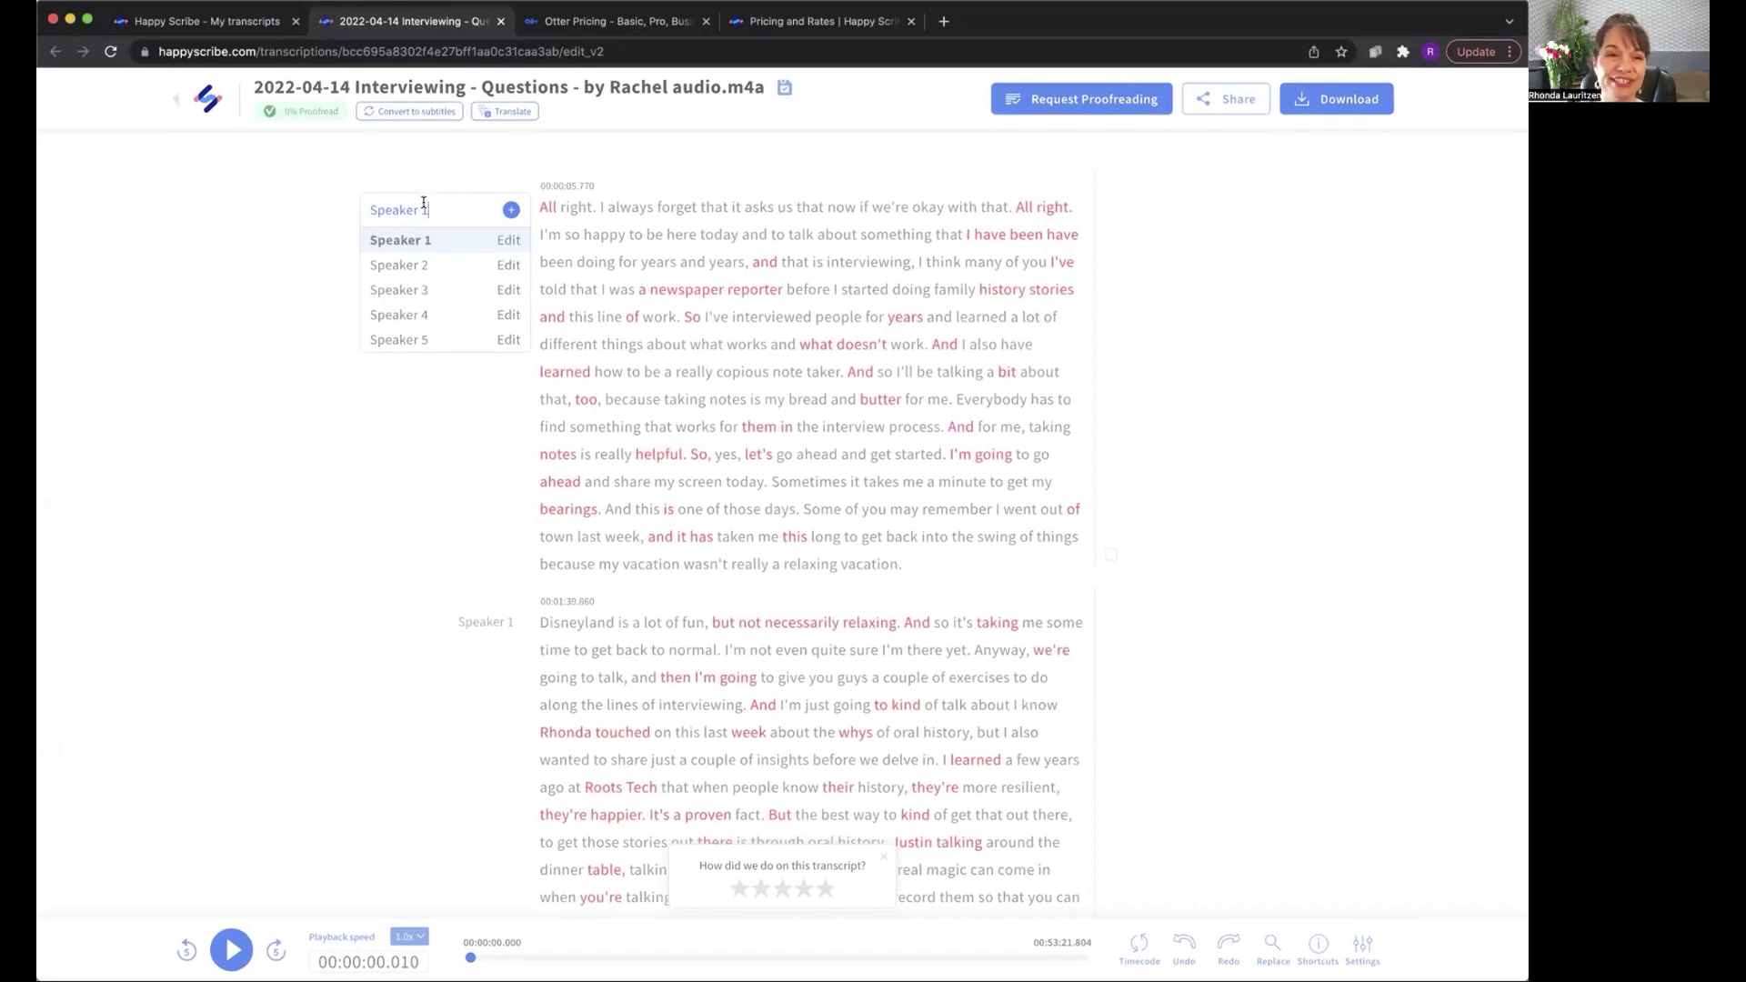
Step: Edit Speaker 1 to the presenter's full name, save it, and close the speaker list
{"action": "left_click_drag", "start_coordinate": [424, 208], "coordinate": [349, 211]}
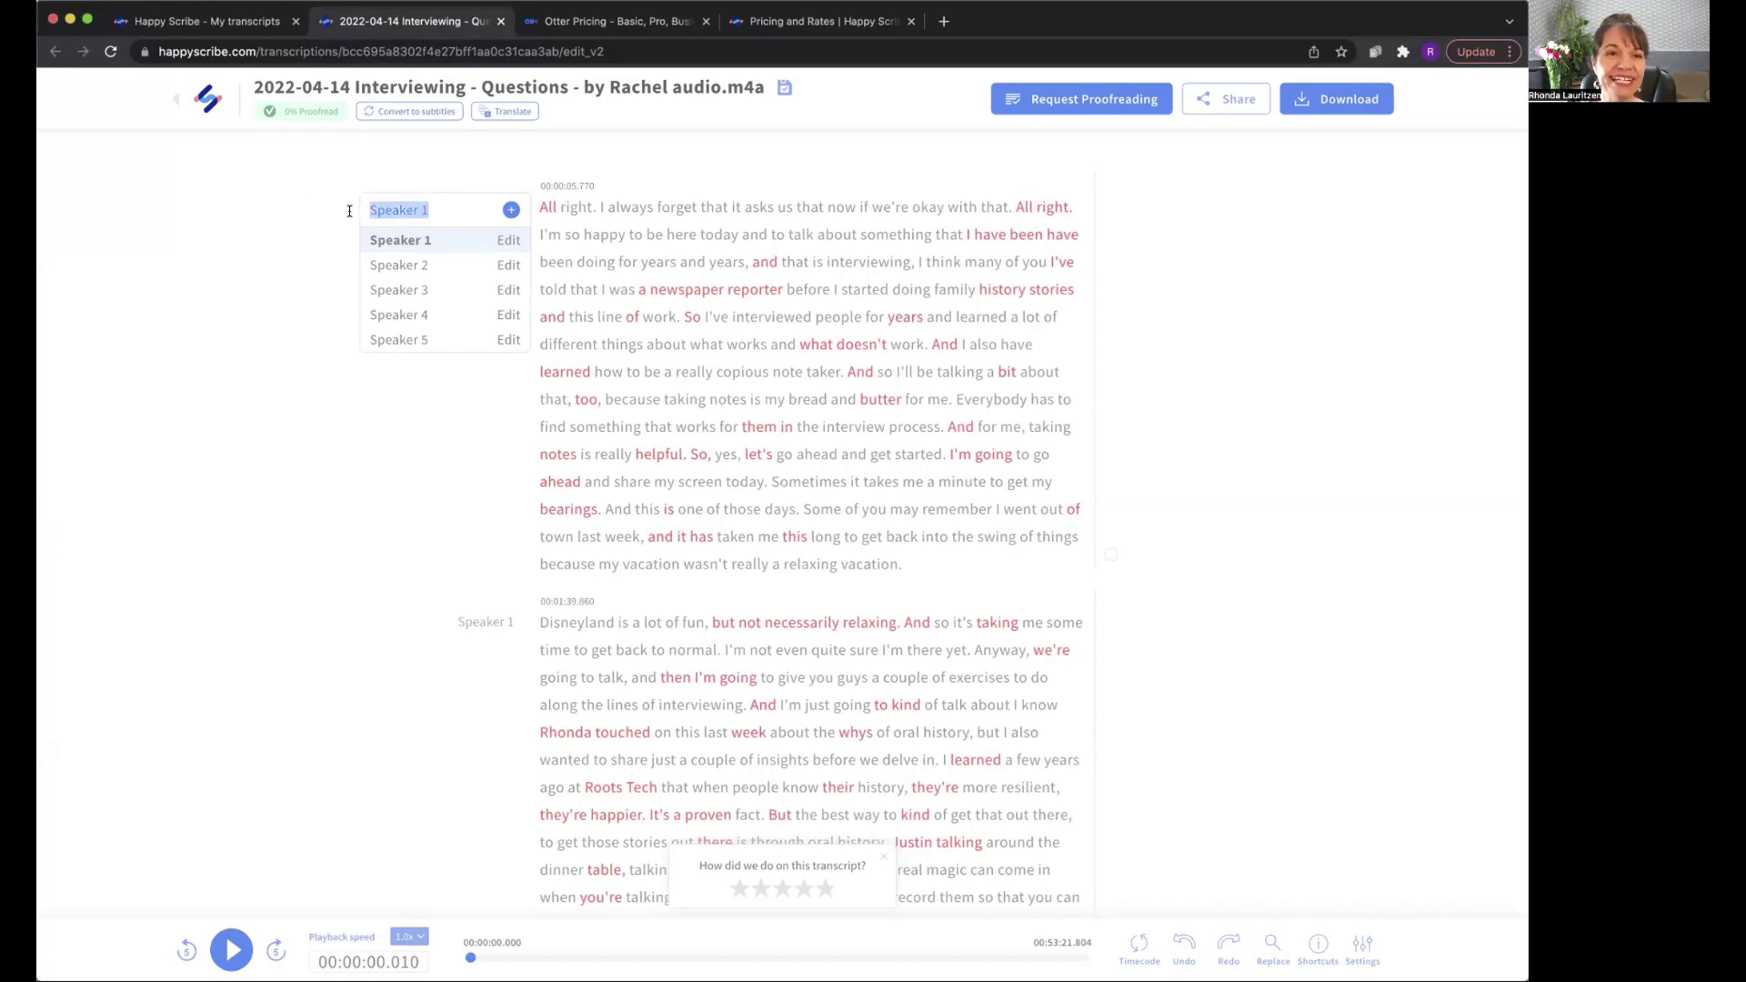
{"action": "left_click", "coordinate": [273, 182]}
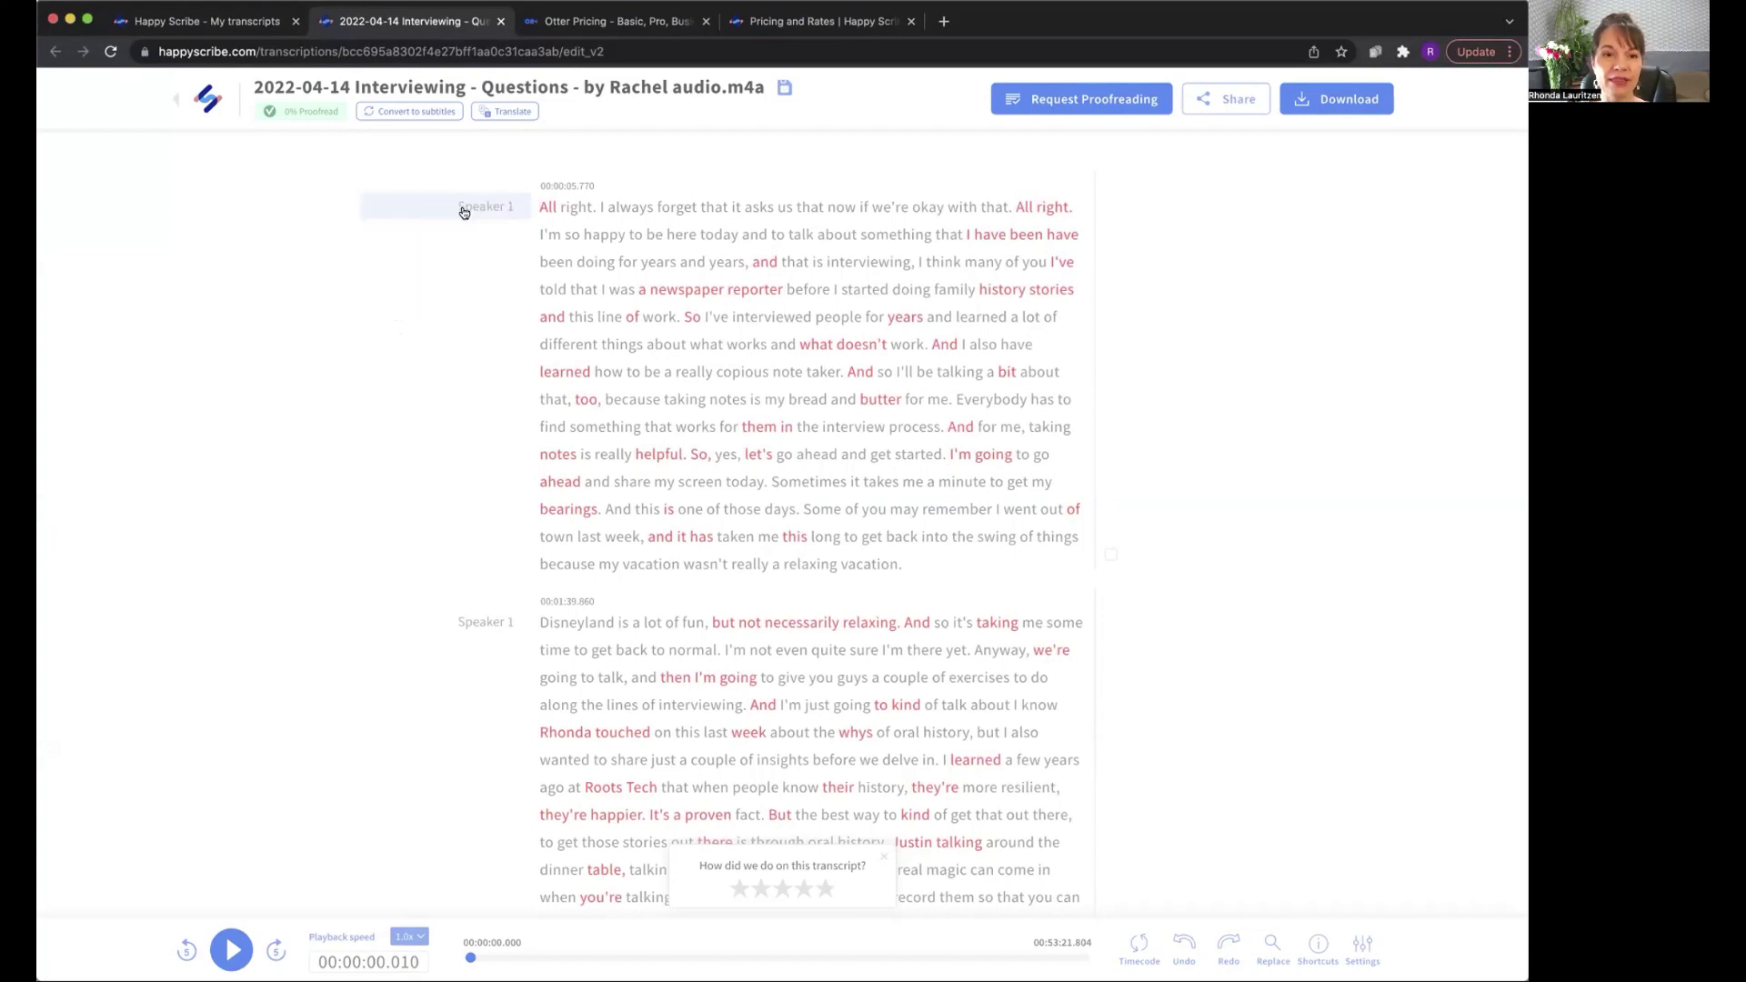
{"action": "left_click", "coordinate": [466, 208]}
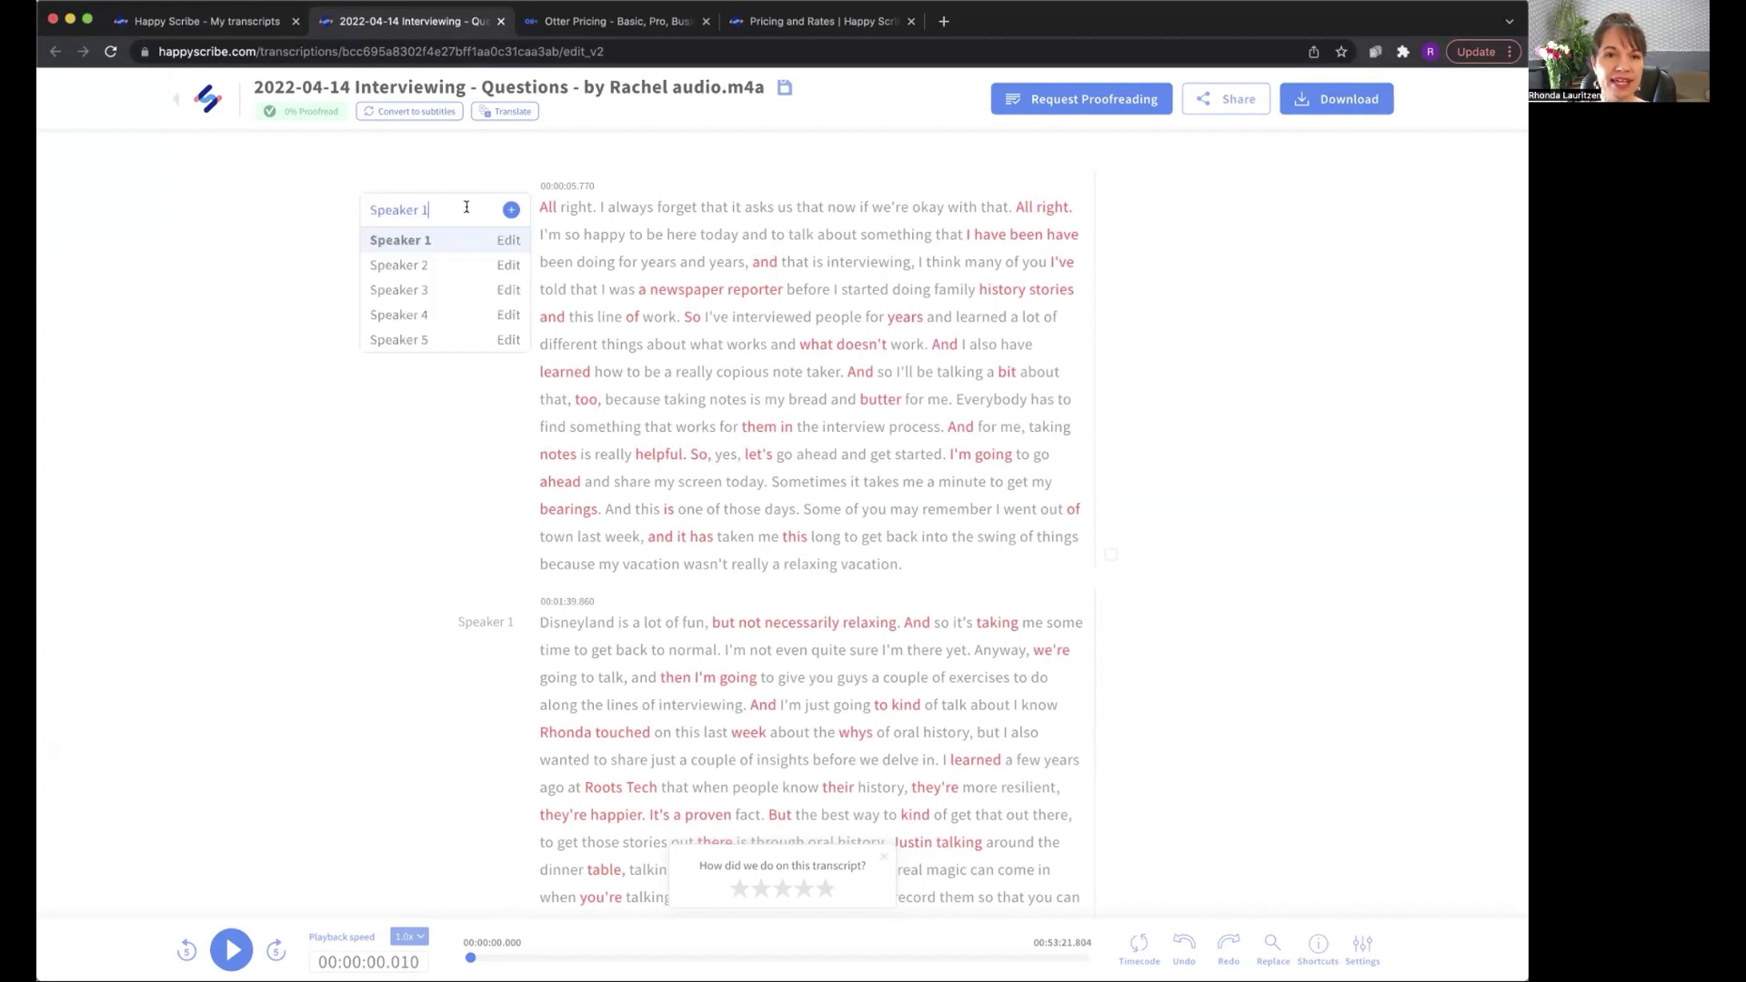
{"action": "left_click", "coordinate": [507, 241]}
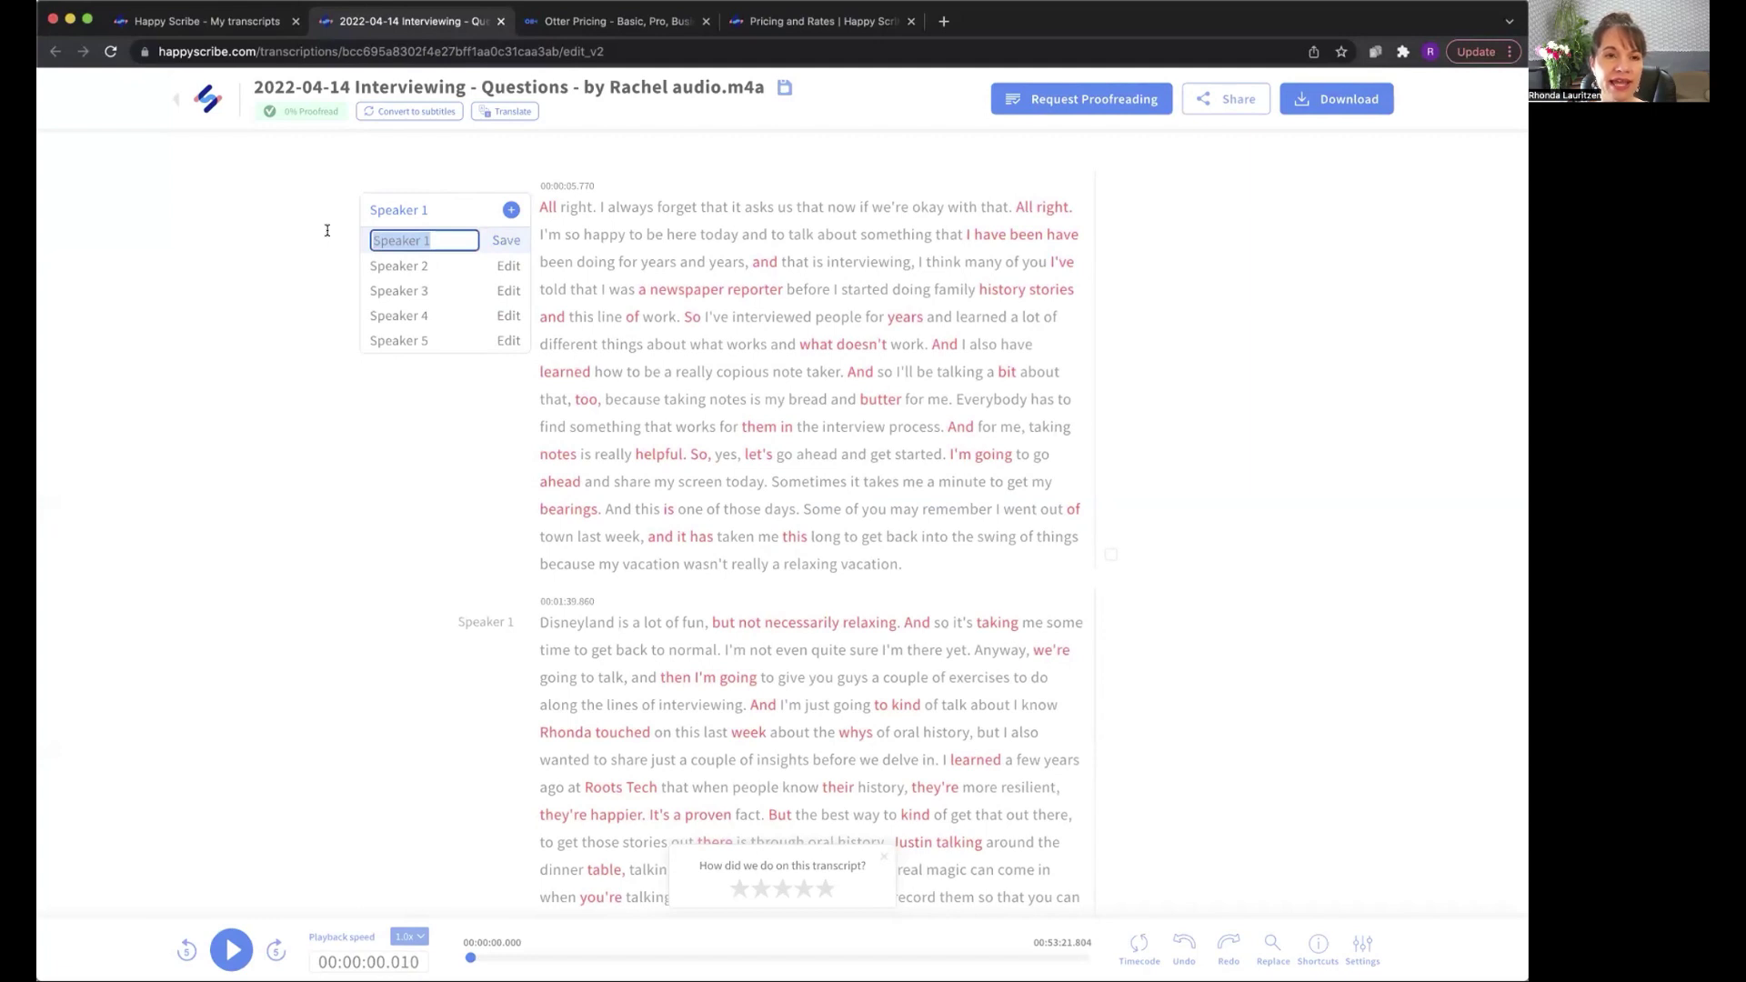
{"action": "type", "text": "Rachel Tr"}
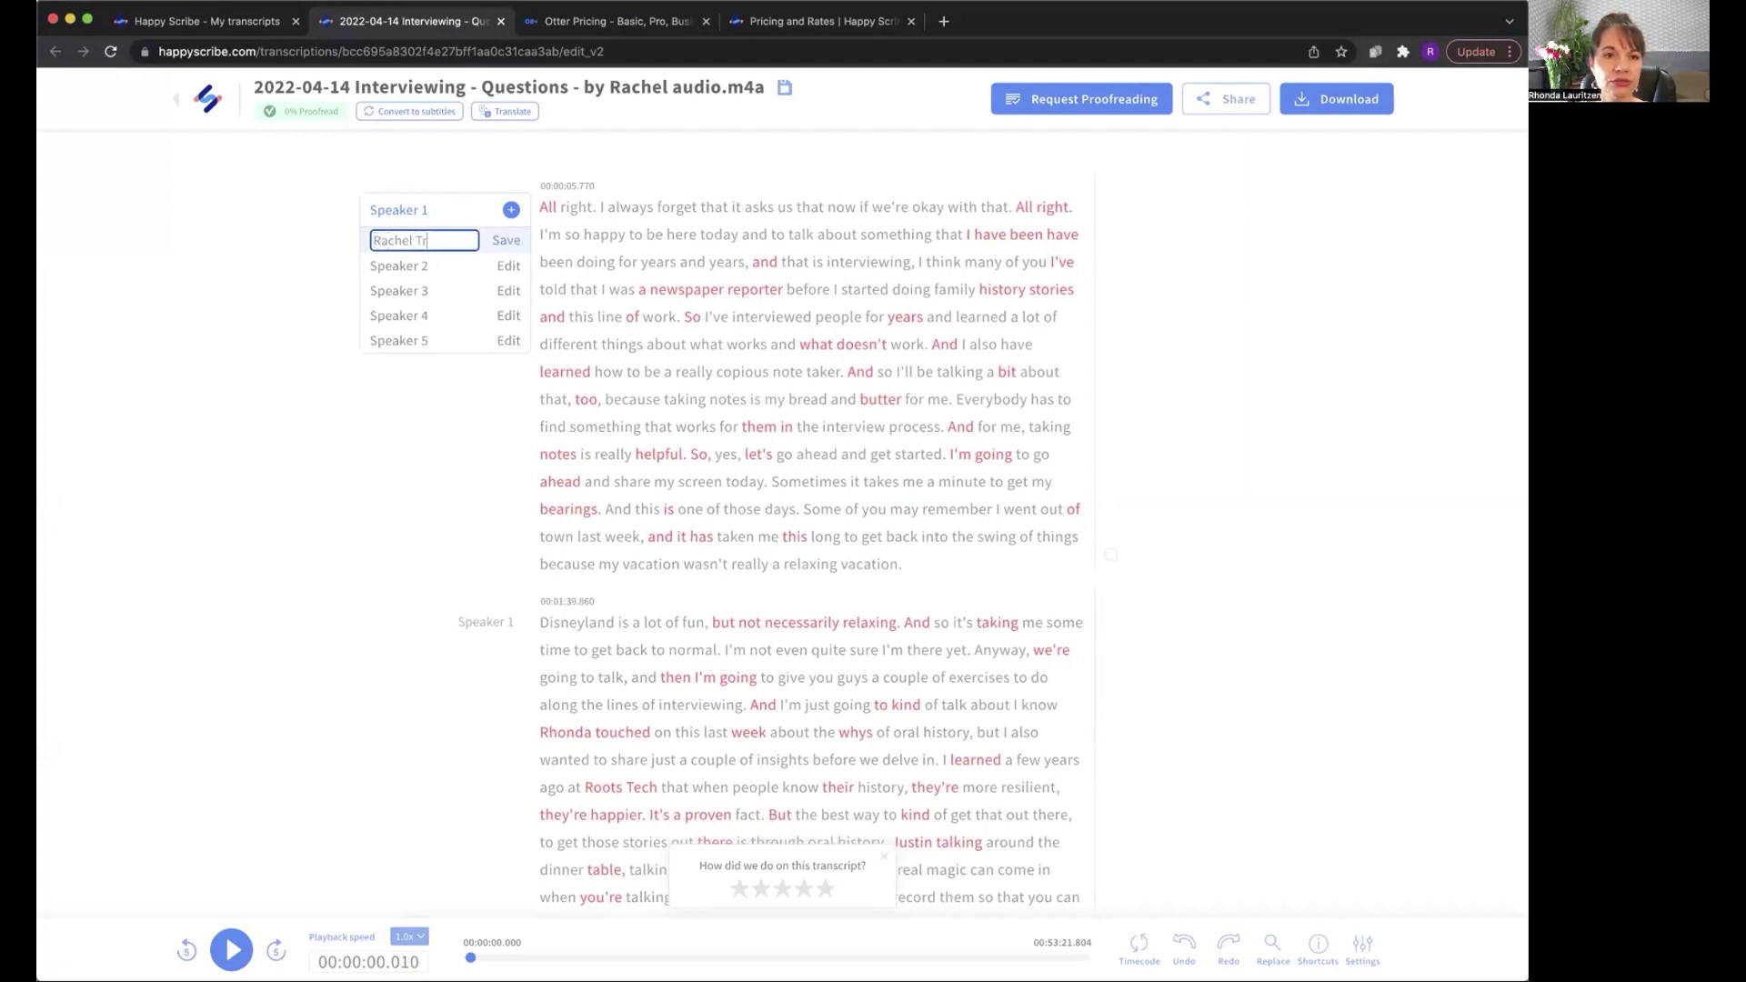
{"action": "type", "text": "otter"}
{"action": "key", "text": "Return"}
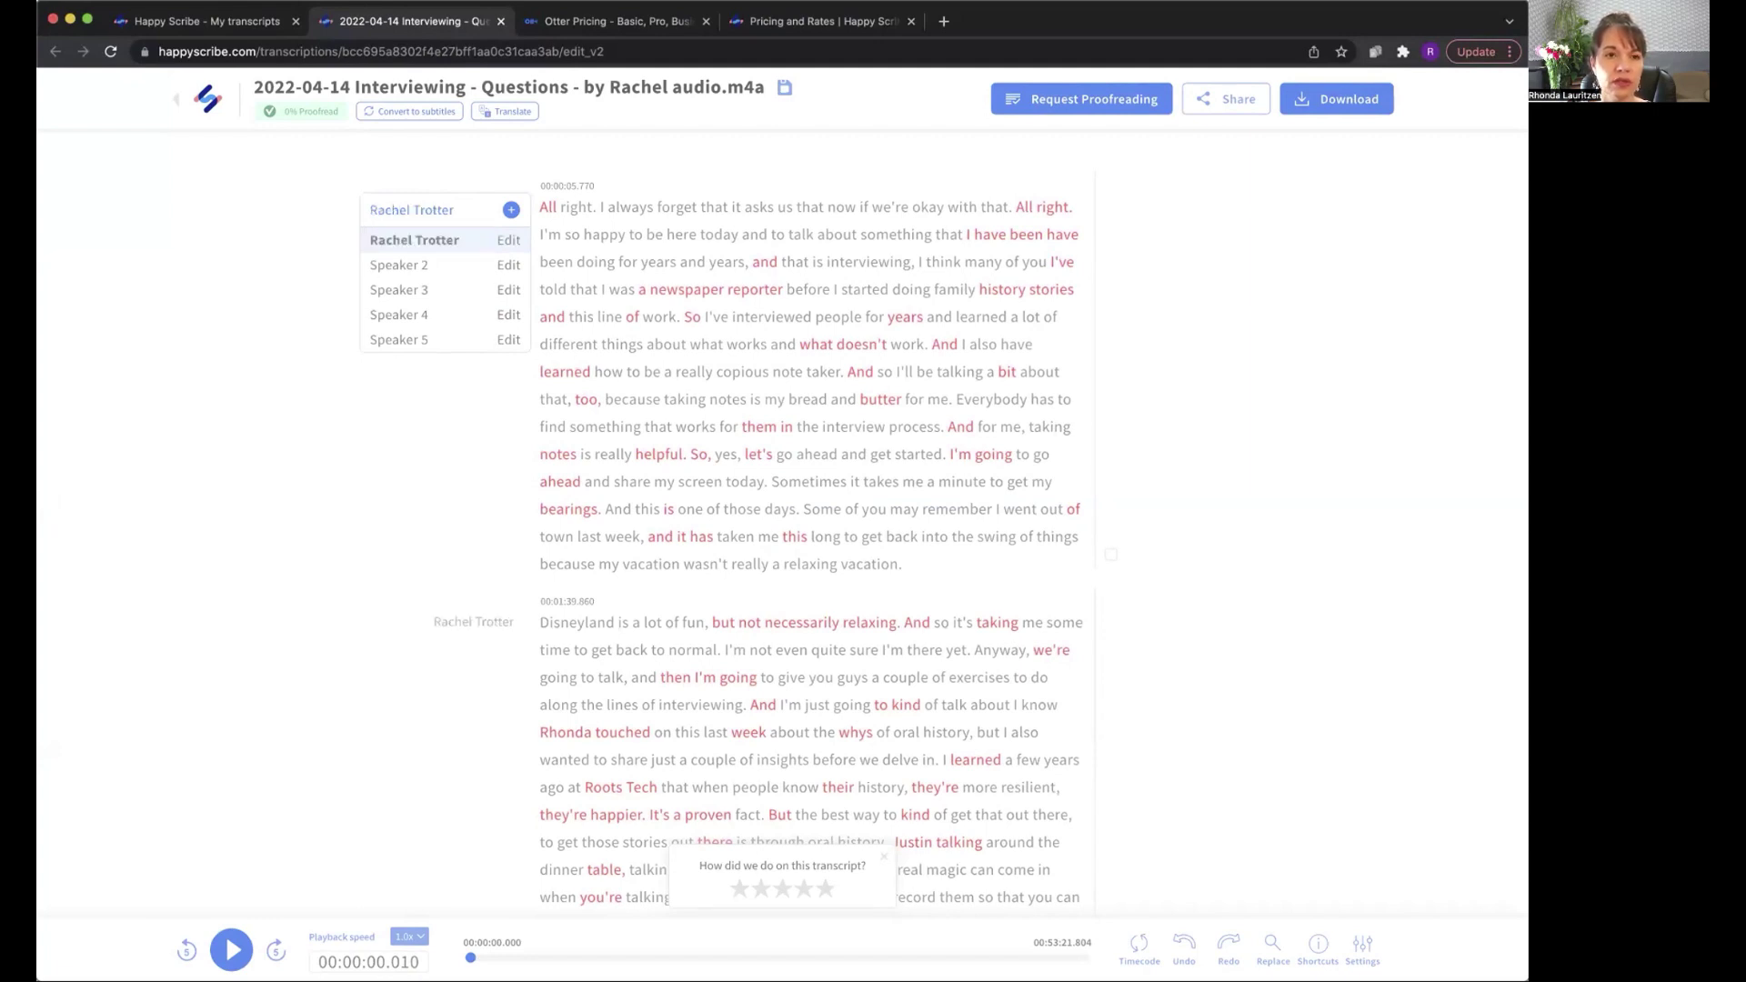
{"action": "left_click", "coordinate": [391, 477]}
{"action": "scroll", "coordinate": [391, 478], "scroll_direction": "down", "scroll_amount": 5}
{"action": "scroll", "coordinate": [391, 478], "scroll_direction": "down", "scroll_amount": 15}
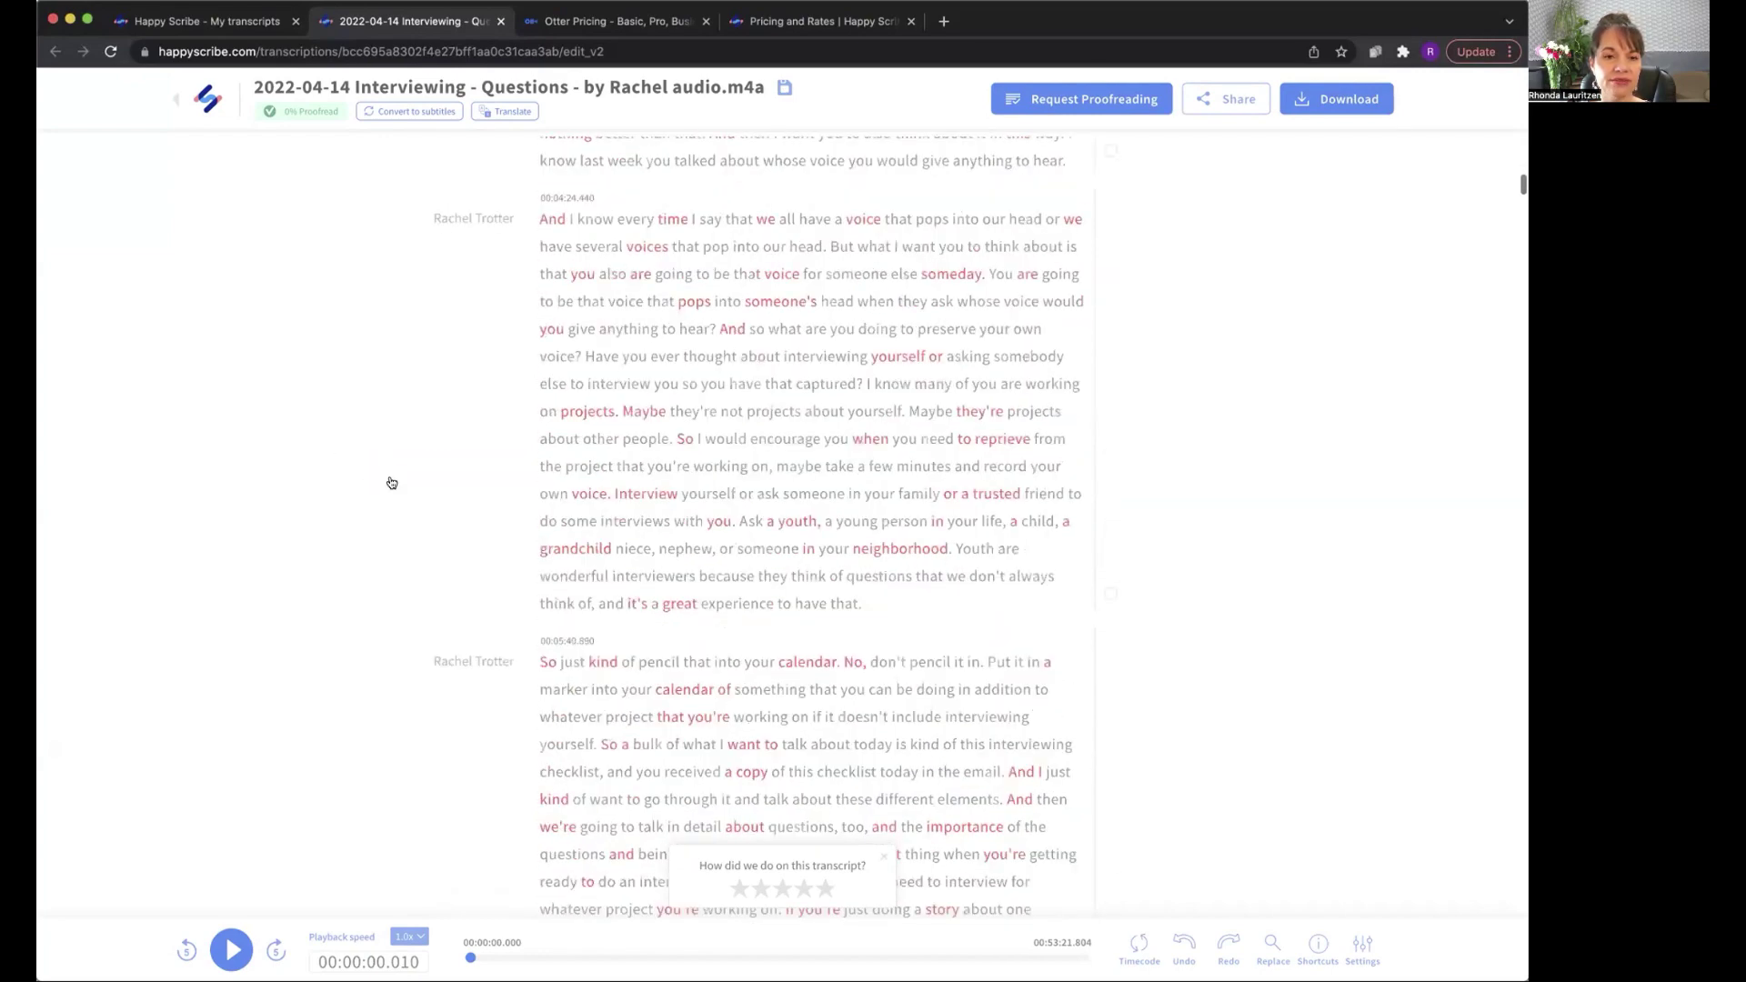
Step: Skim down the transcript and back, then put playback at 00:02:00.750 in the Disneyland paragraph
{"action": "scroll", "coordinate": [392, 478], "scroll_direction": "down", "scroll_amount": 12}
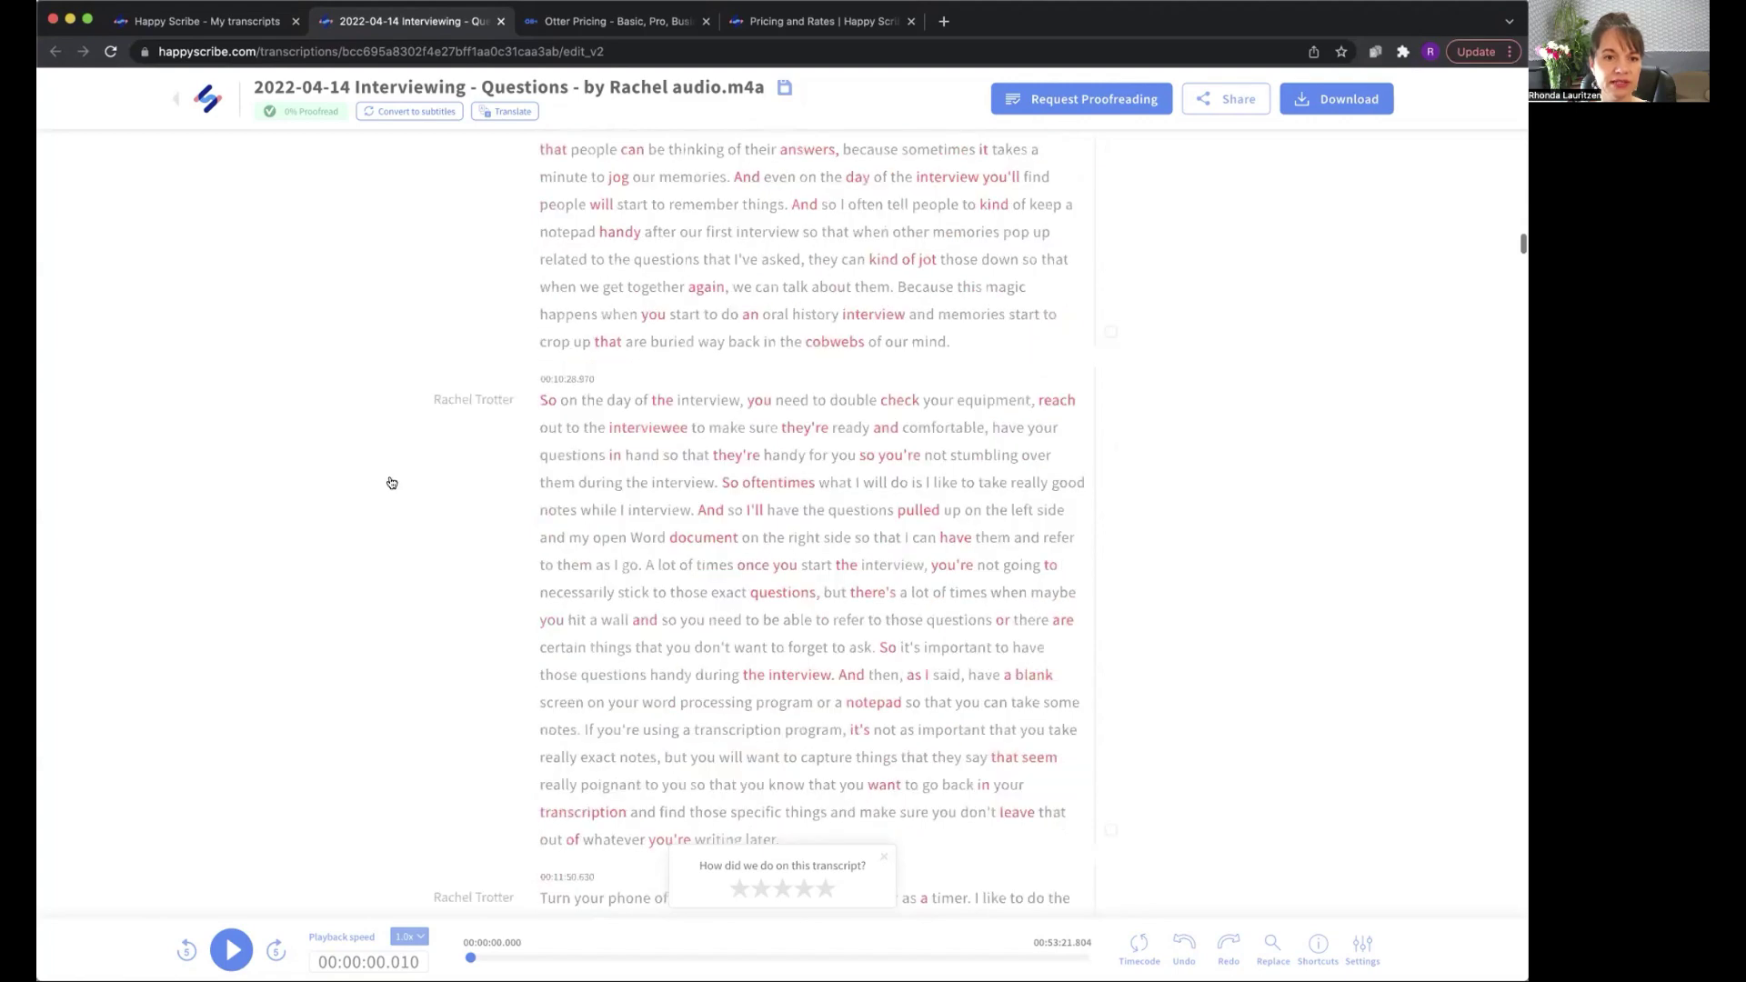
{"action": "scroll", "coordinate": [391, 477], "scroll_direction": "down", "scroll_amount": 12}
{"action": "scroll", "coordinate": [391, 477], "scroll_direction": "down", "scroll_amount": 20}
{"action": "scroll", "coordinate": [391, 477], "scroll_direction": "up", "scroll_amount": 20}
{"action": "scroll", "coordinate": [391, 477], "scroll_direction": "up", "scroll_amount": 3}
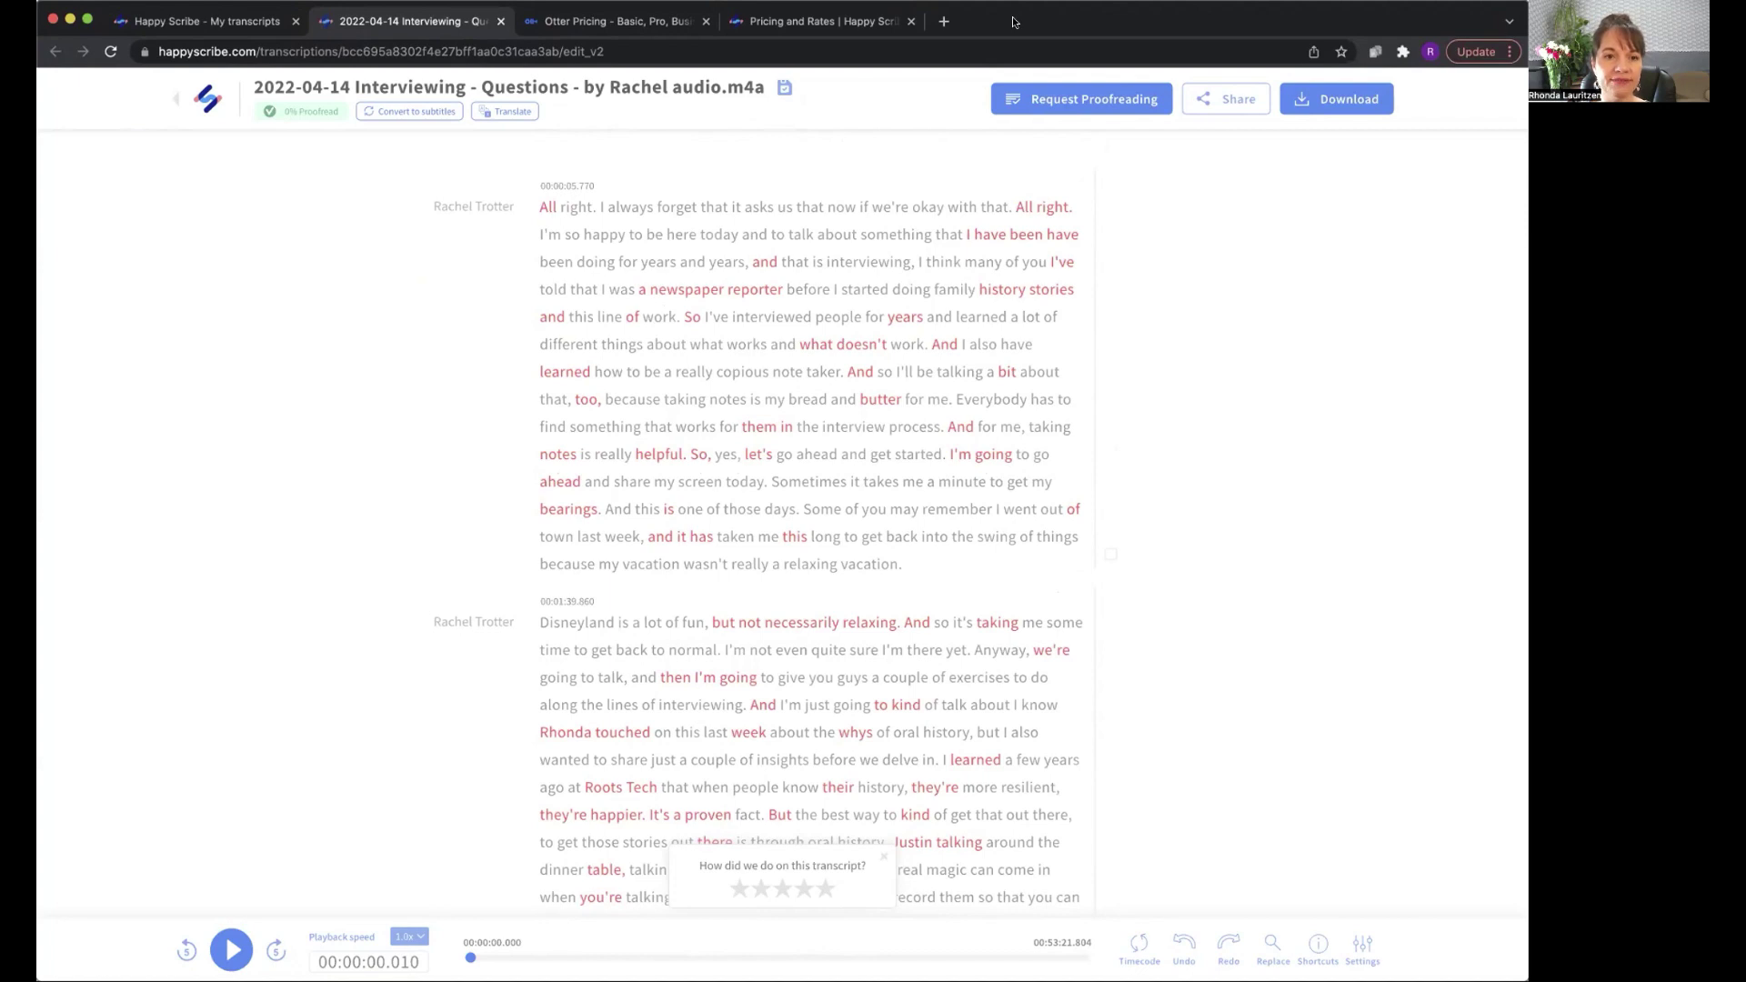
{"action": "left_click", "coordinate": [704, 629]}
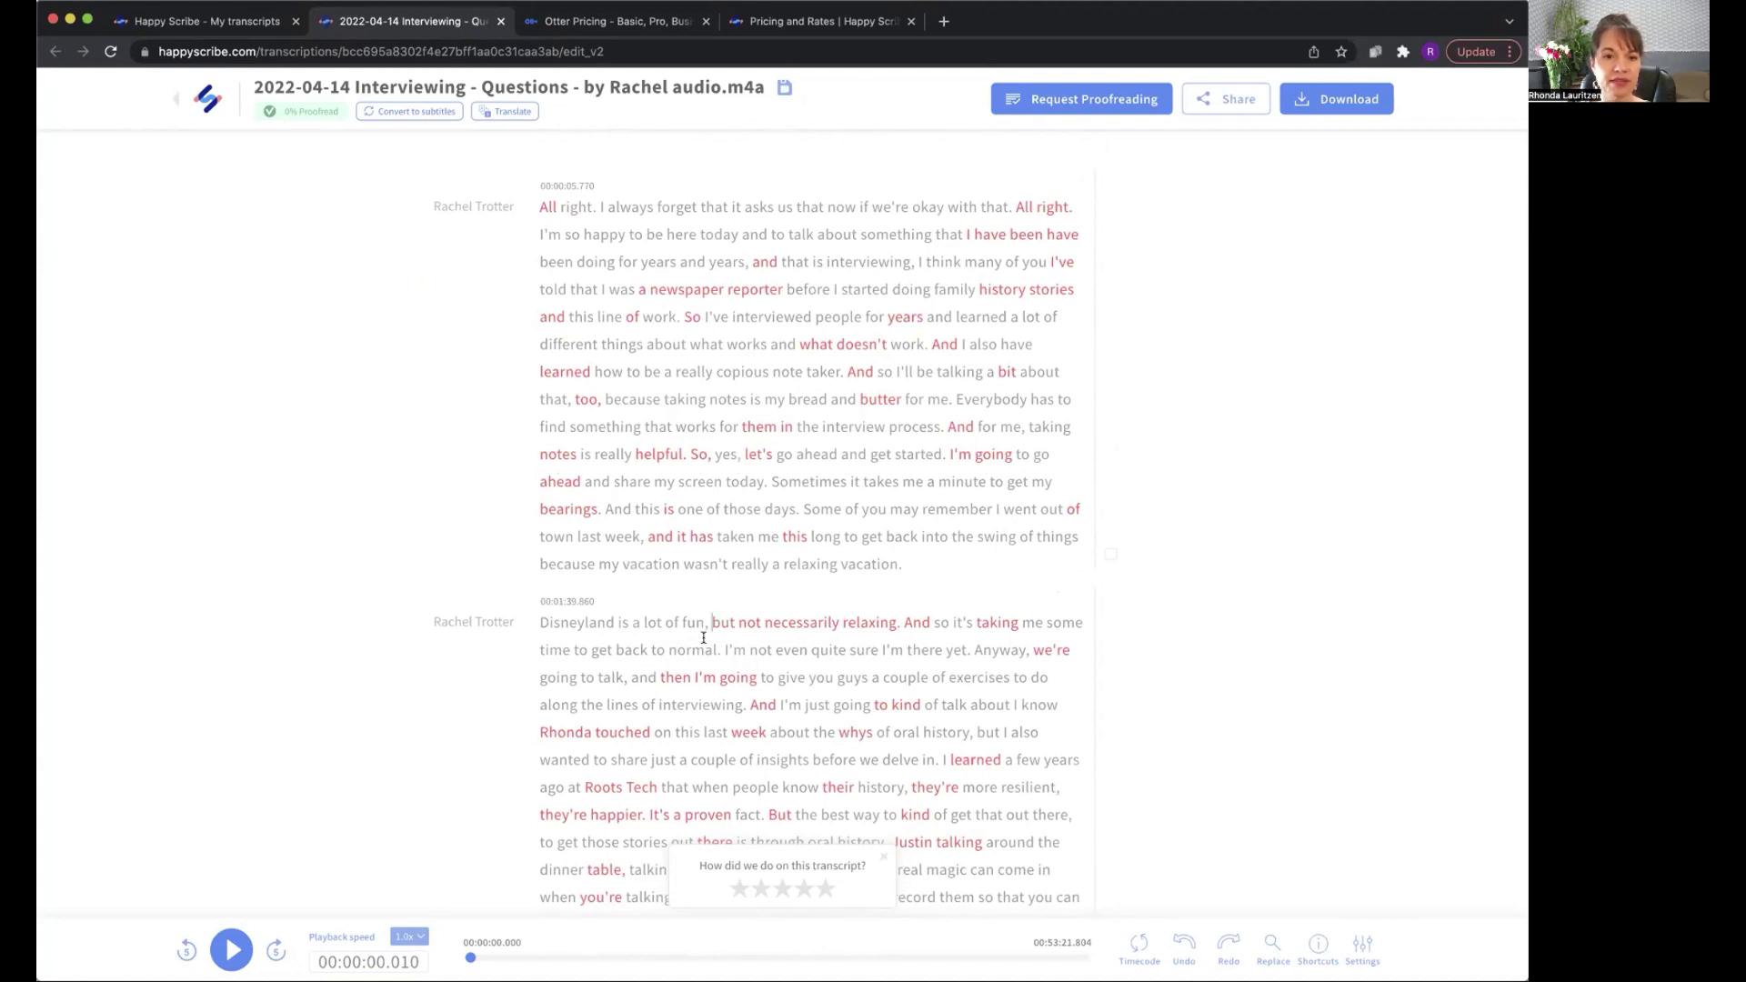
{"action": "left_click", "coordinate": [540, 732]}
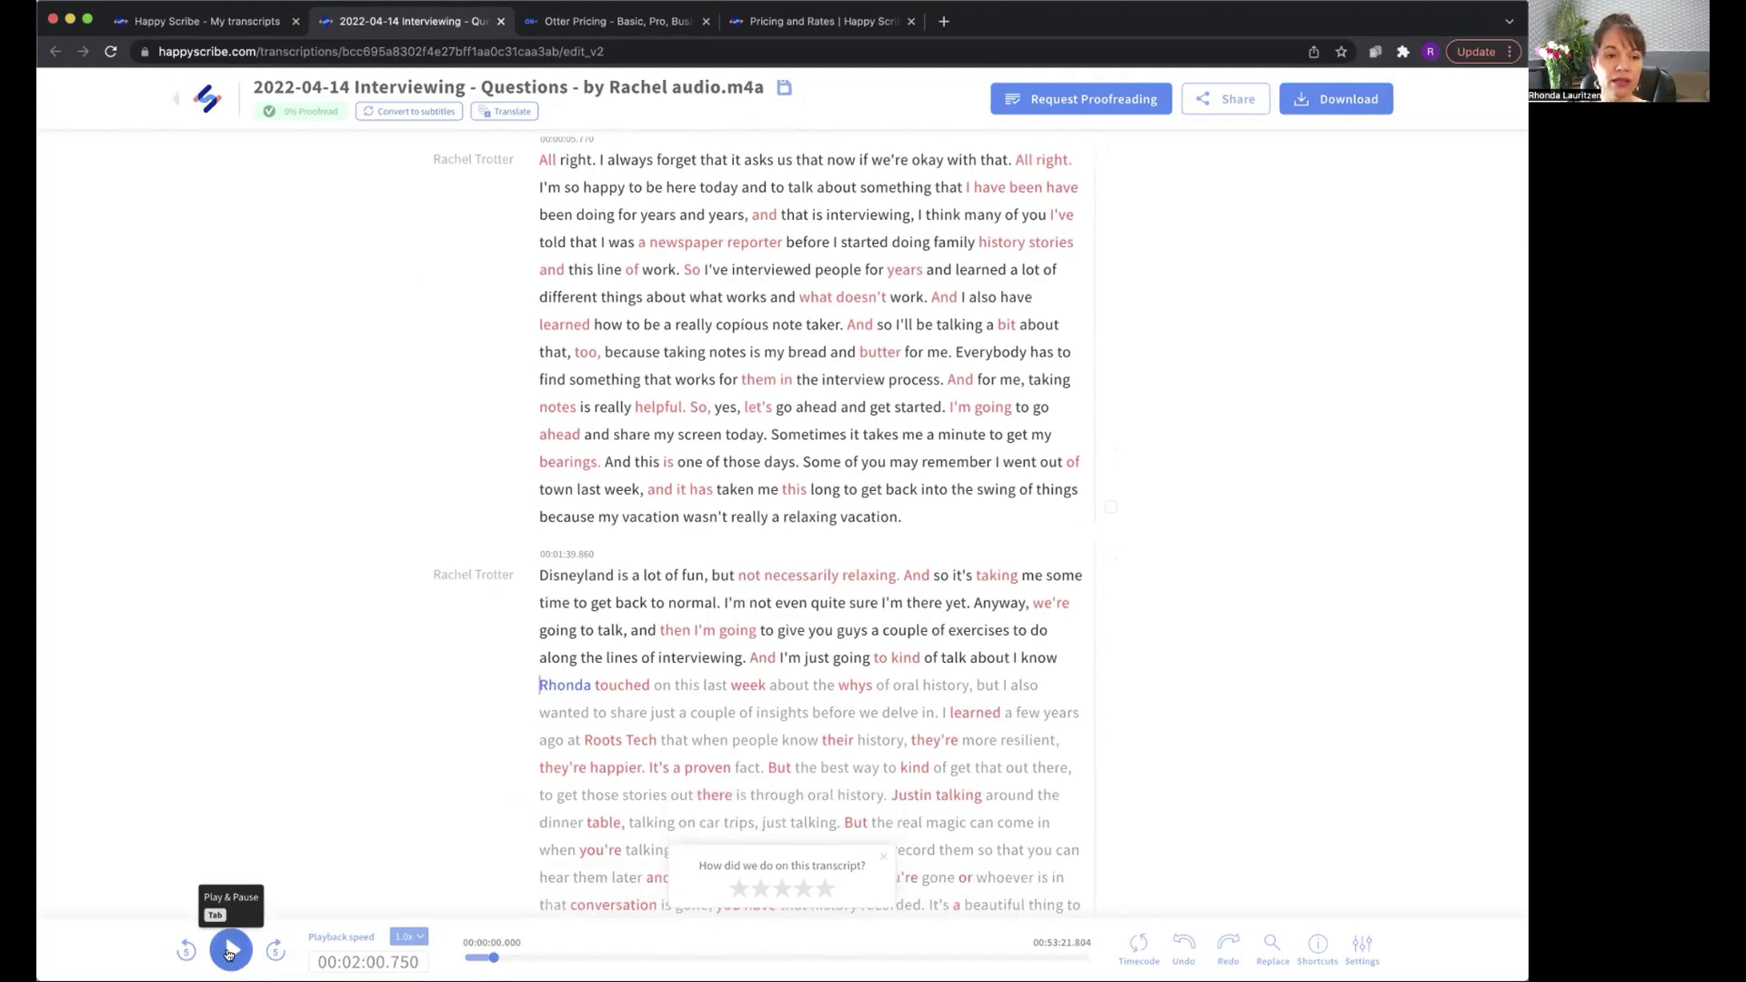
Step: Play the audio from 00:02:00 and pause it at 00:02:06.221 to compare with the text
{"action": "left_click", "coordinate": [229, 953]}
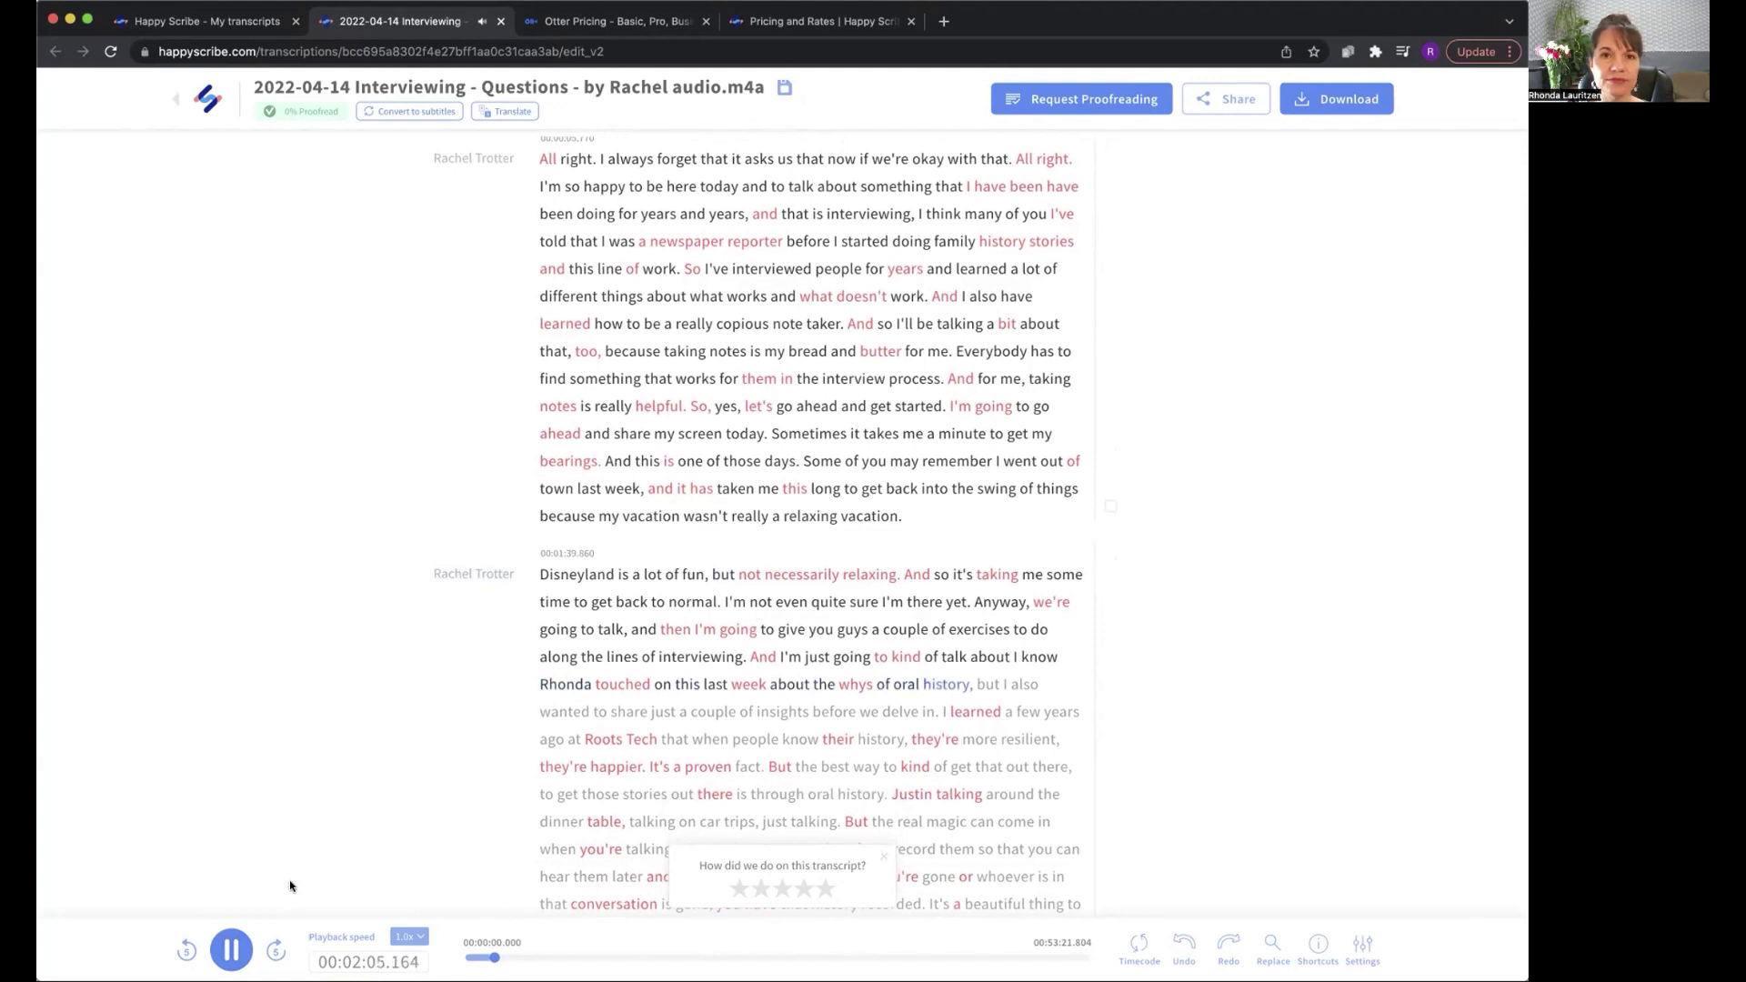
{"action": "left_click", "coordinate": [220, 960]}
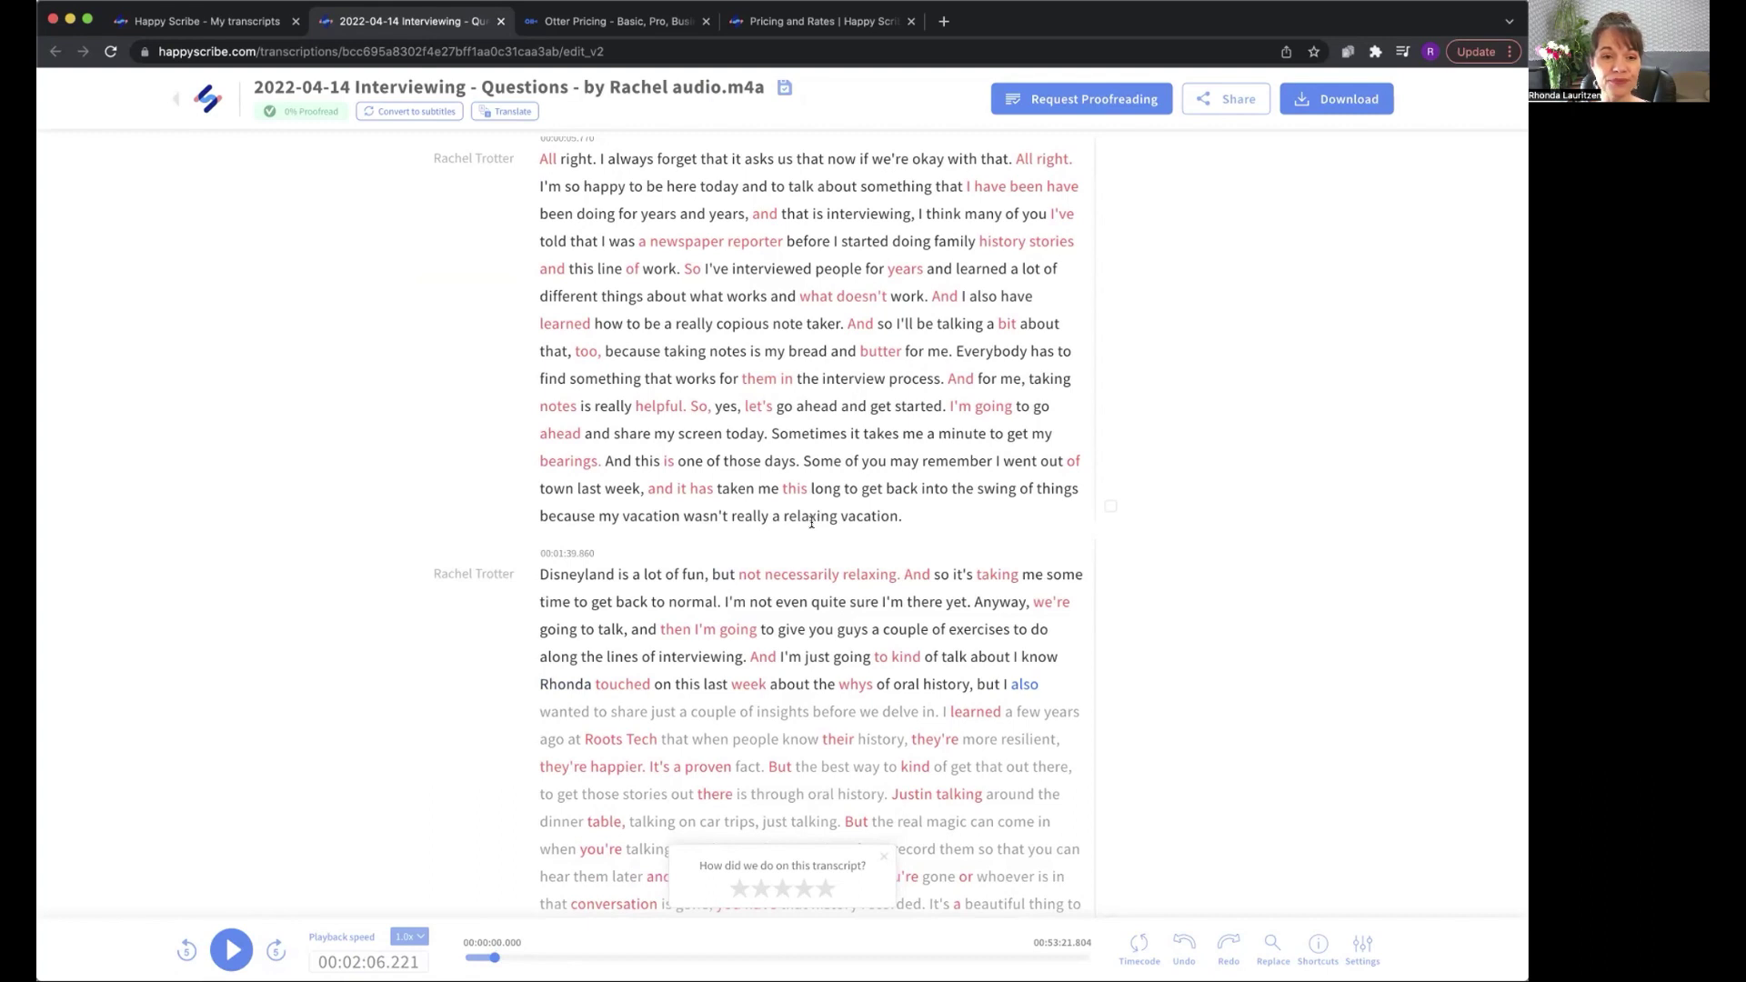
{"action": "scroll", "coordinate": [721, 631], "scroll_direction": "up", "scroll_amount": 1}
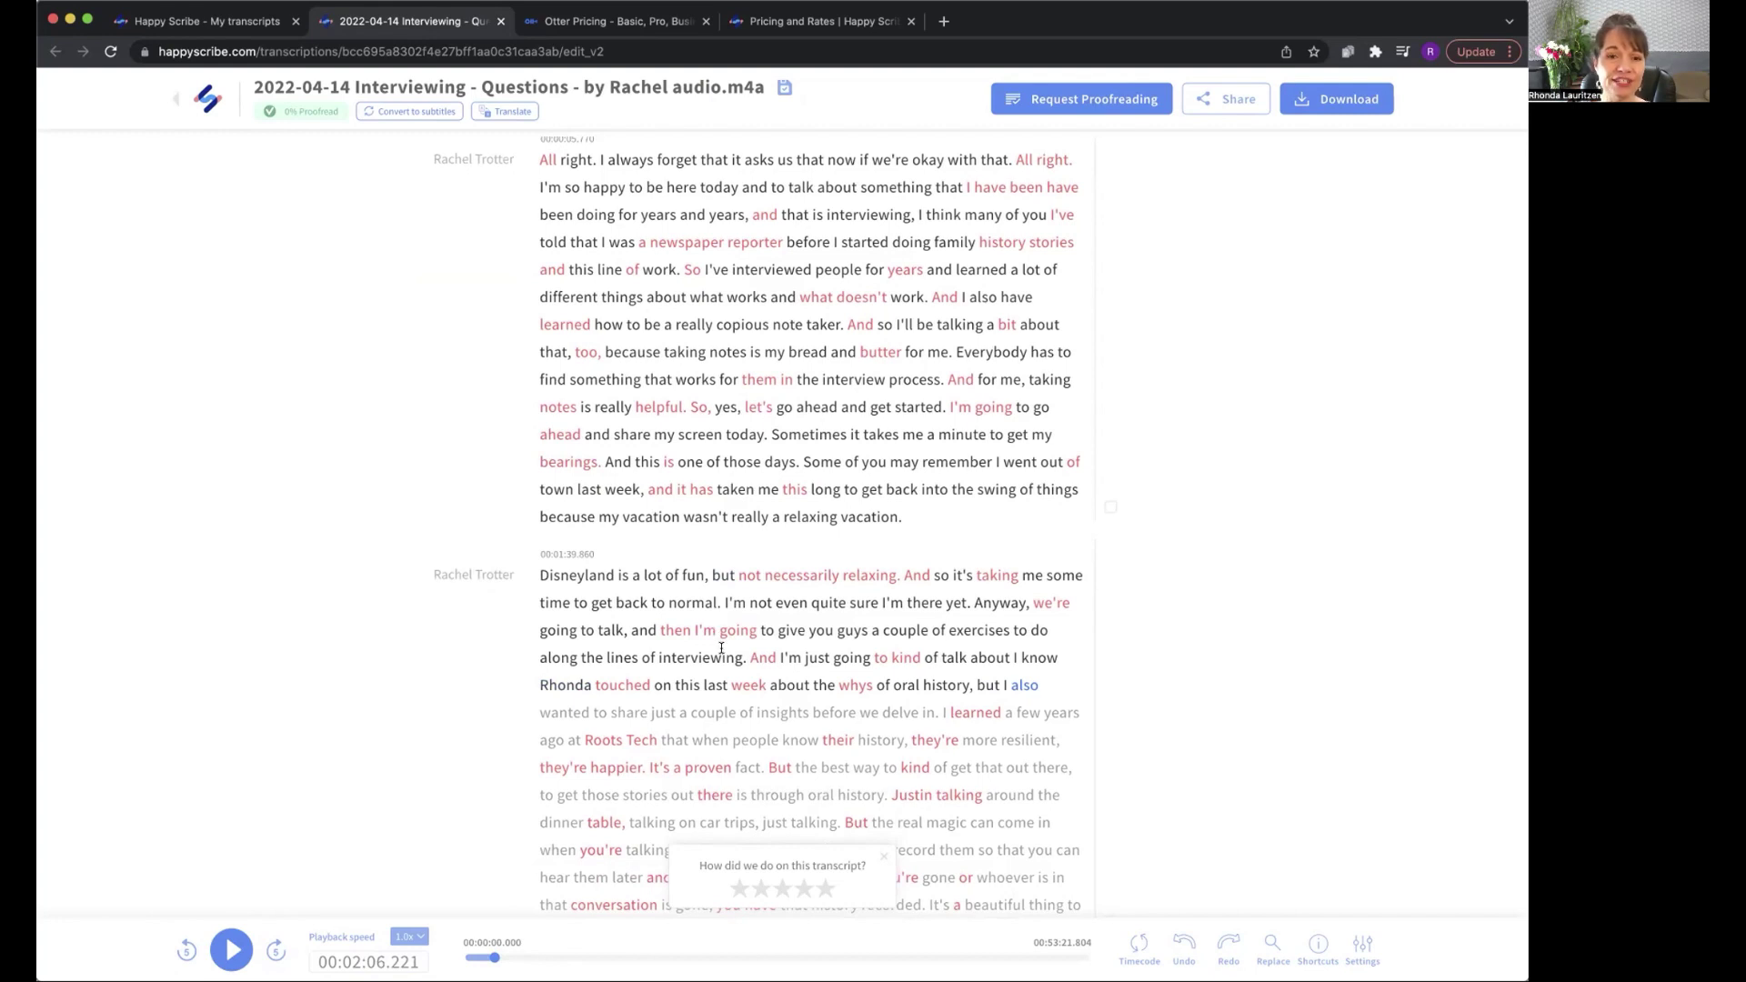
{"action": "scroll", "coordinate": [719, 647], "scroll_direction": "down", "scroll_amount": 2}
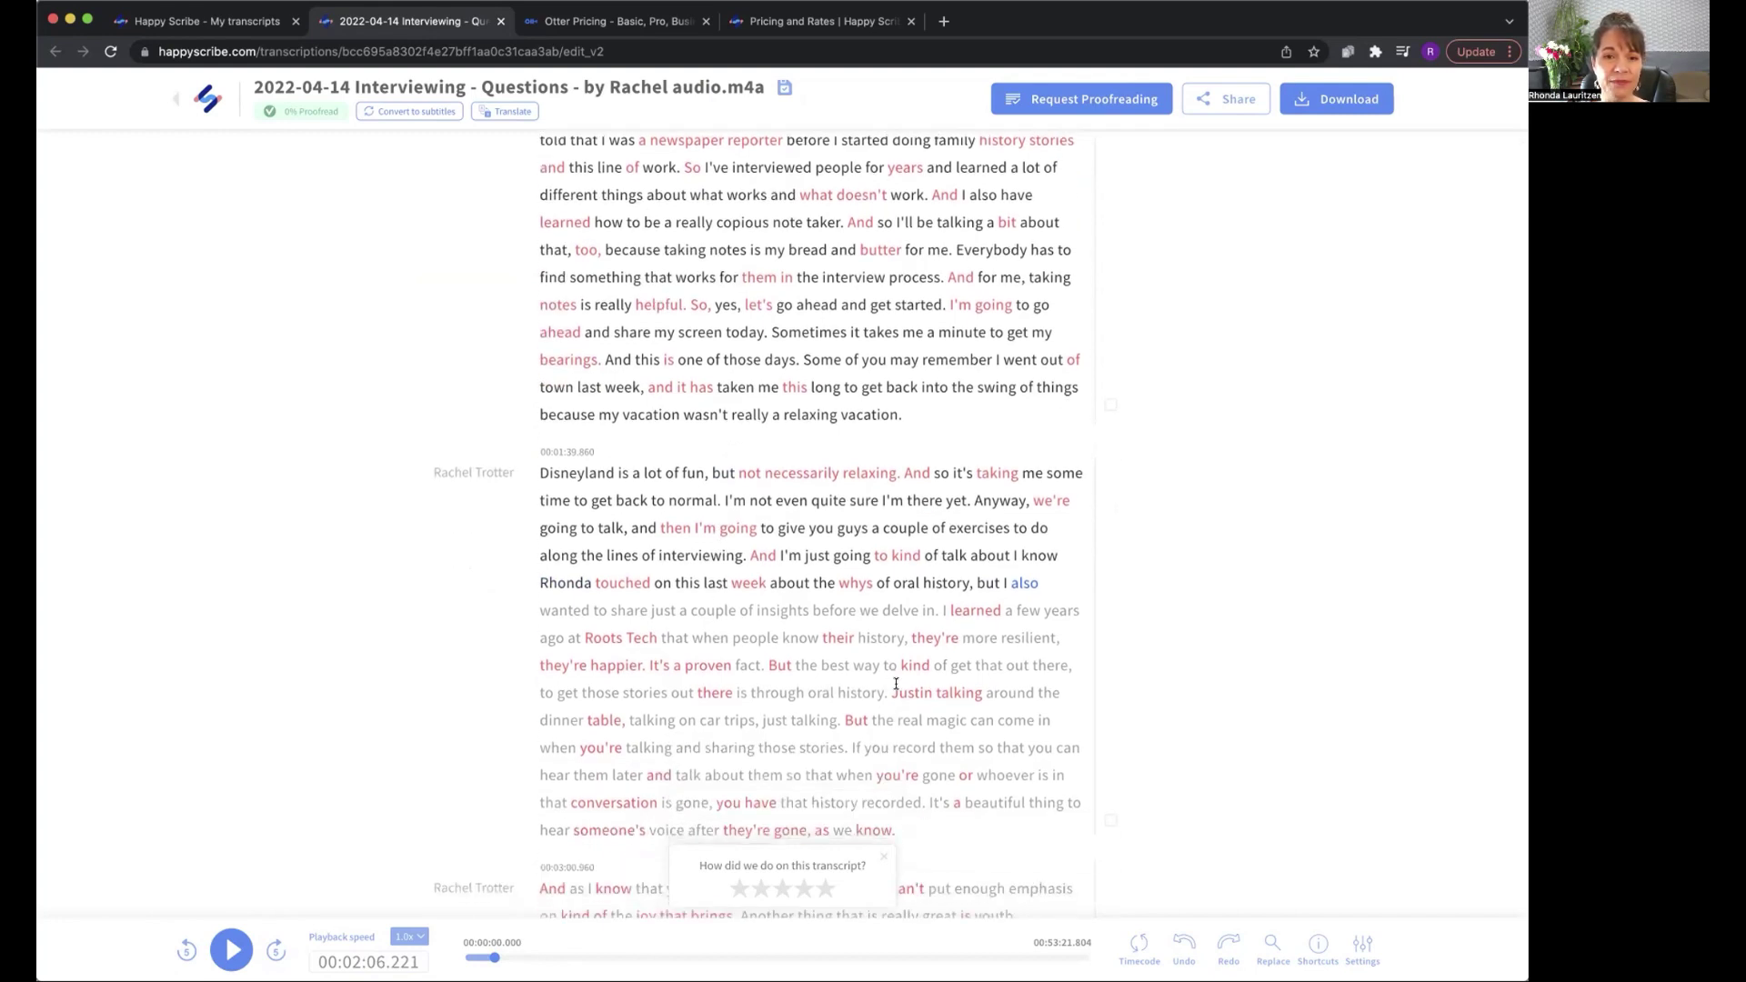
Step: Delete the extra letters from the misheard word so it reads 'Just'
{"action": "left_click", "coordinate": [897, 687]}
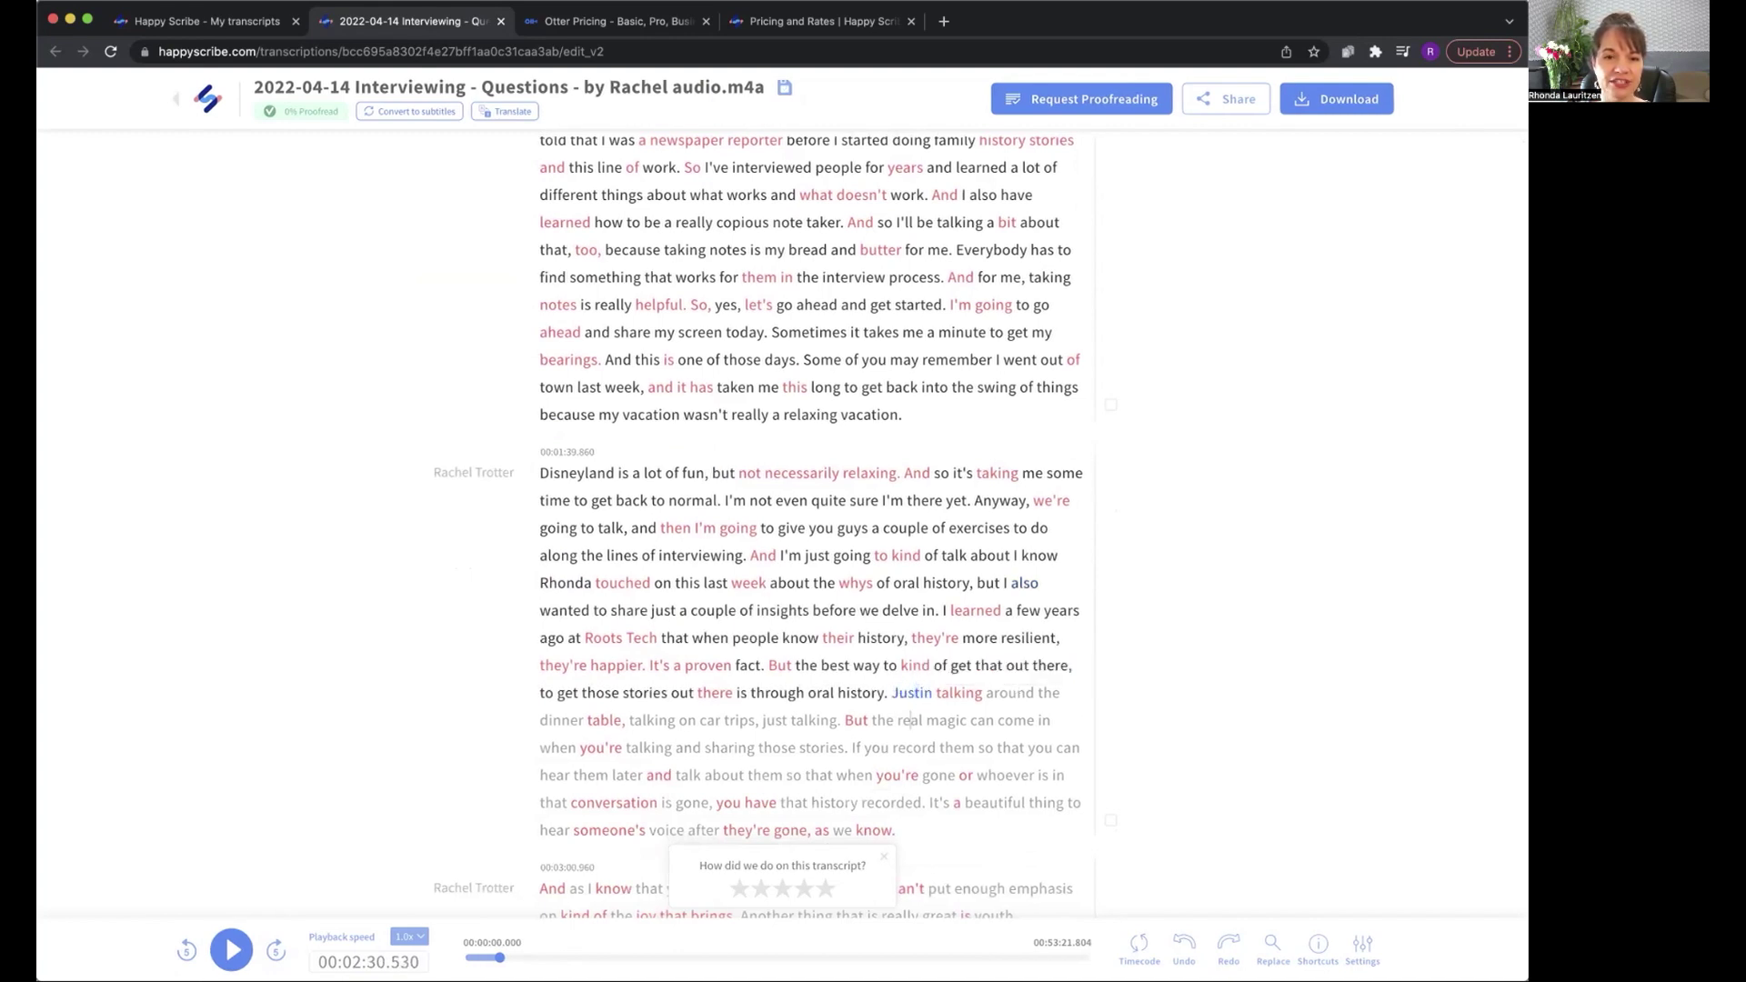
{"action": "left_click_drag", "start_coordinate": [919, 693], "coordinate": [936, 693]}
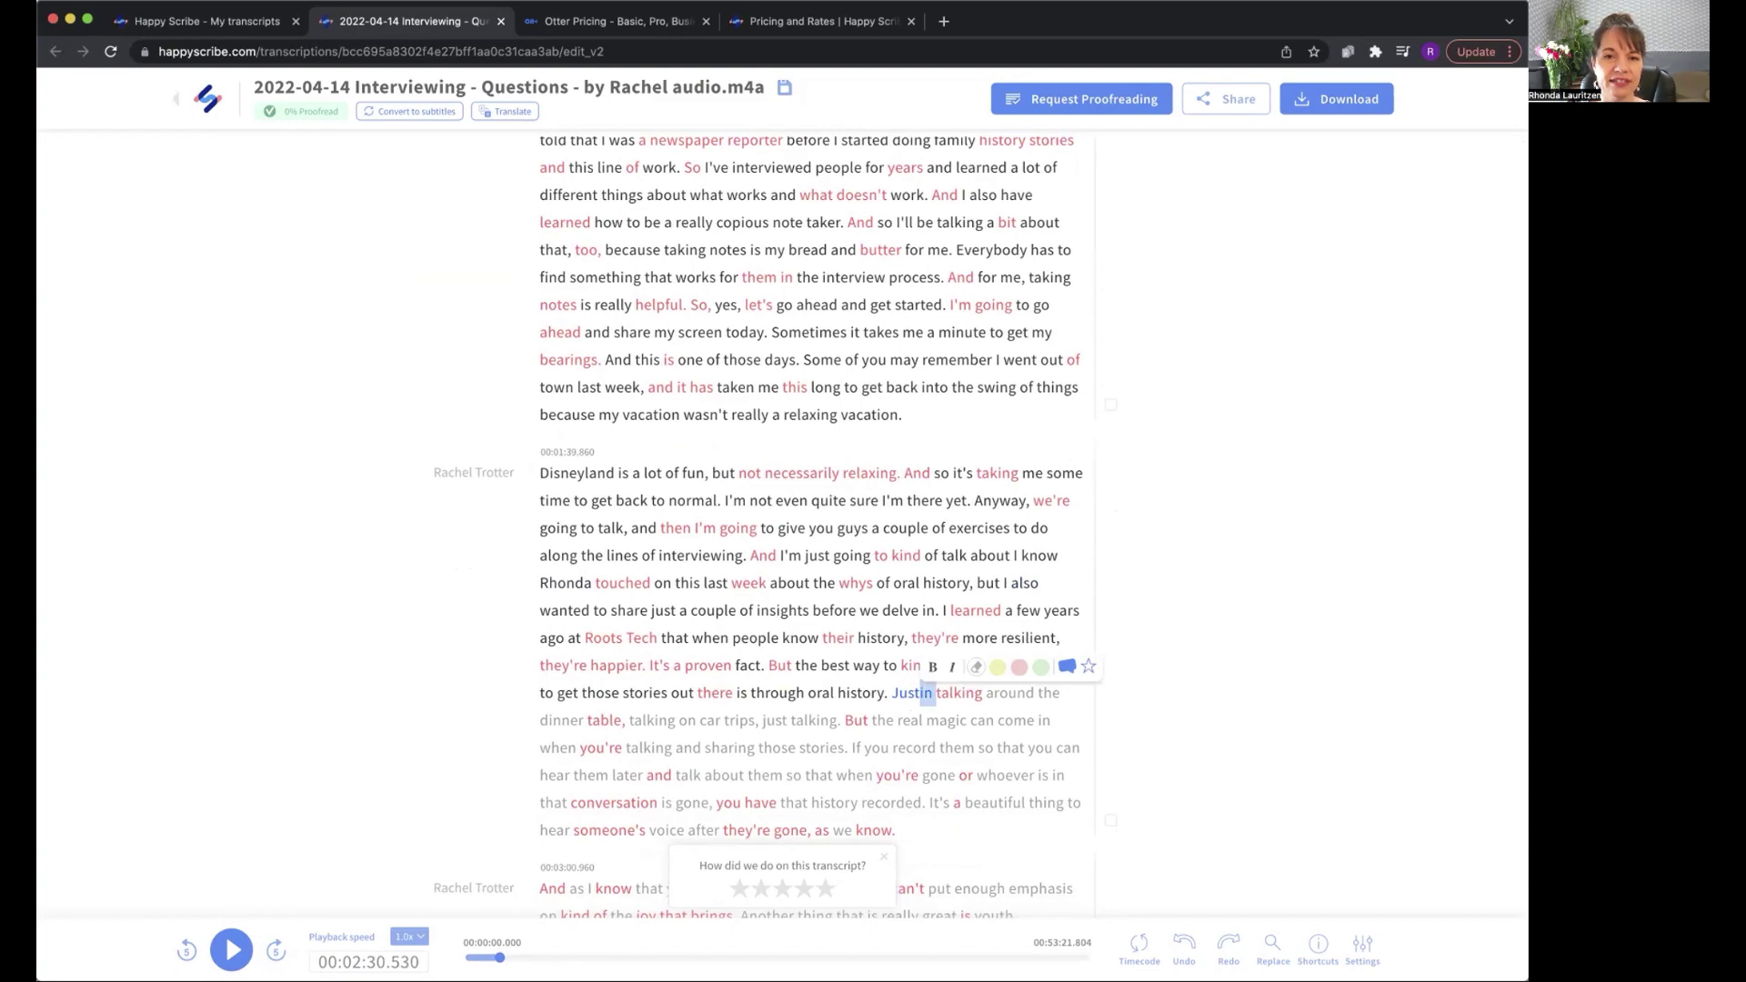
{"action": "key", "text": "BackSpace"}
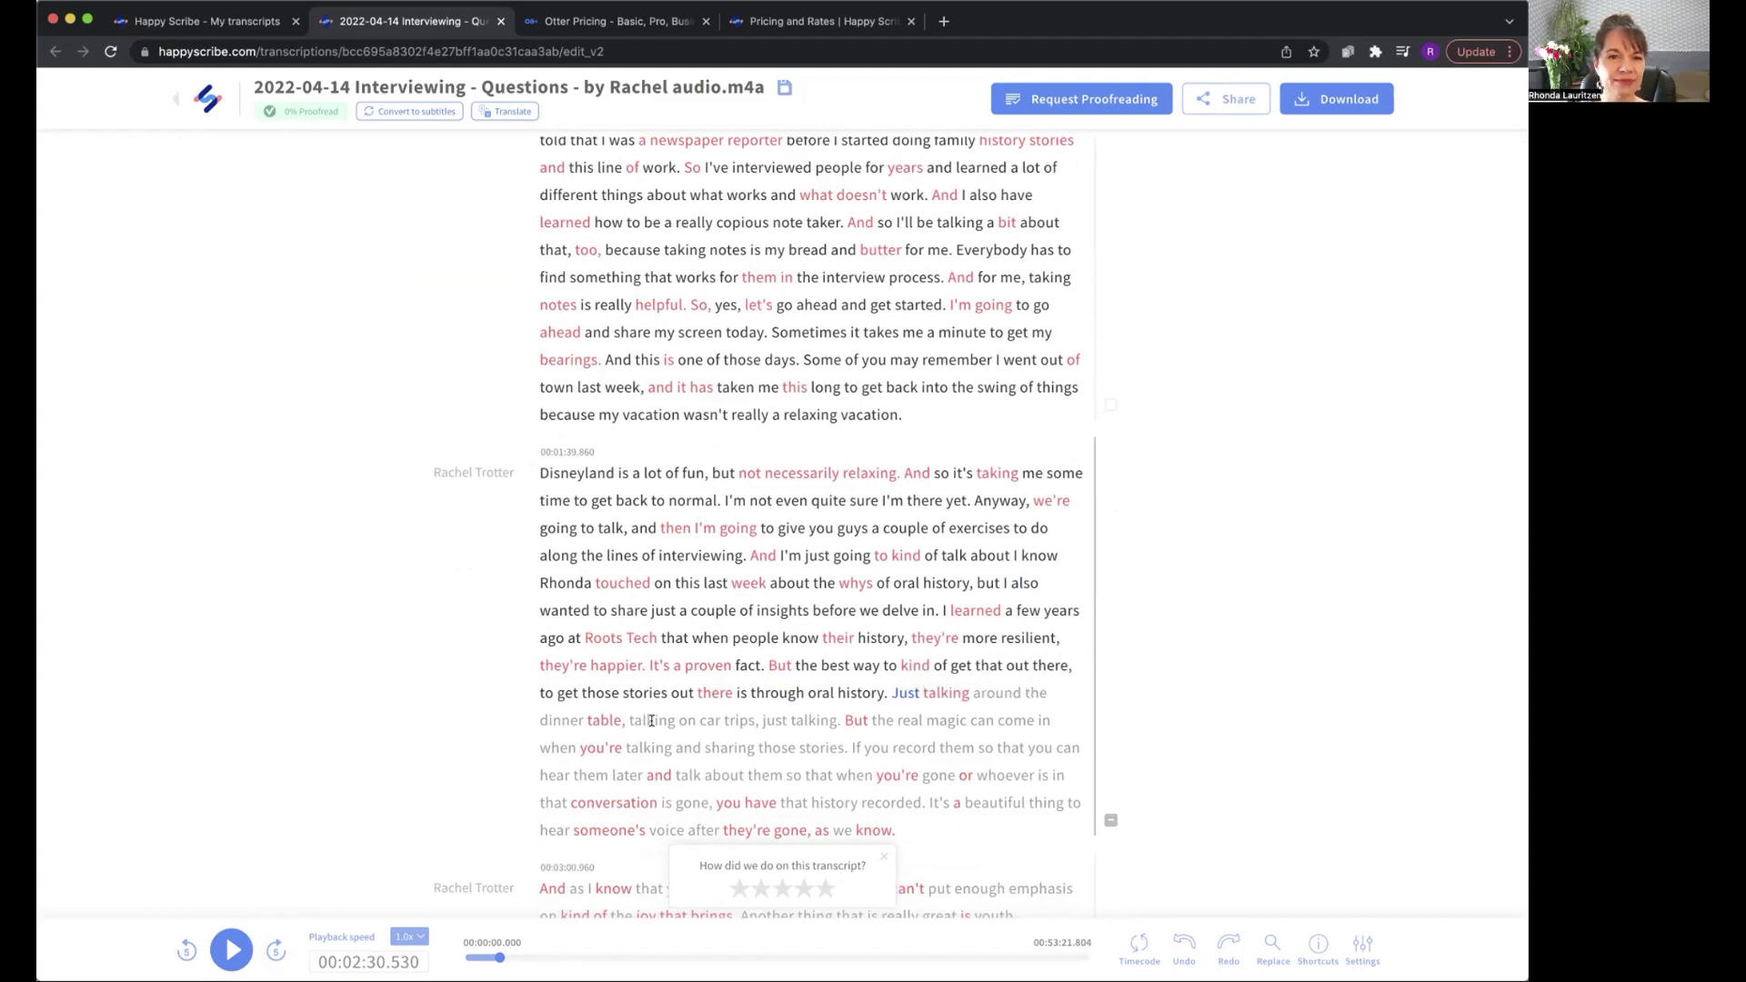
Step: Change 'Pat' to lowercase 'pat' in the 00:06:58.570 paragraph
{"action": "scroll", "coordinate": [651, 720], "scroll_direction": "down", "scroll_amount": 5}
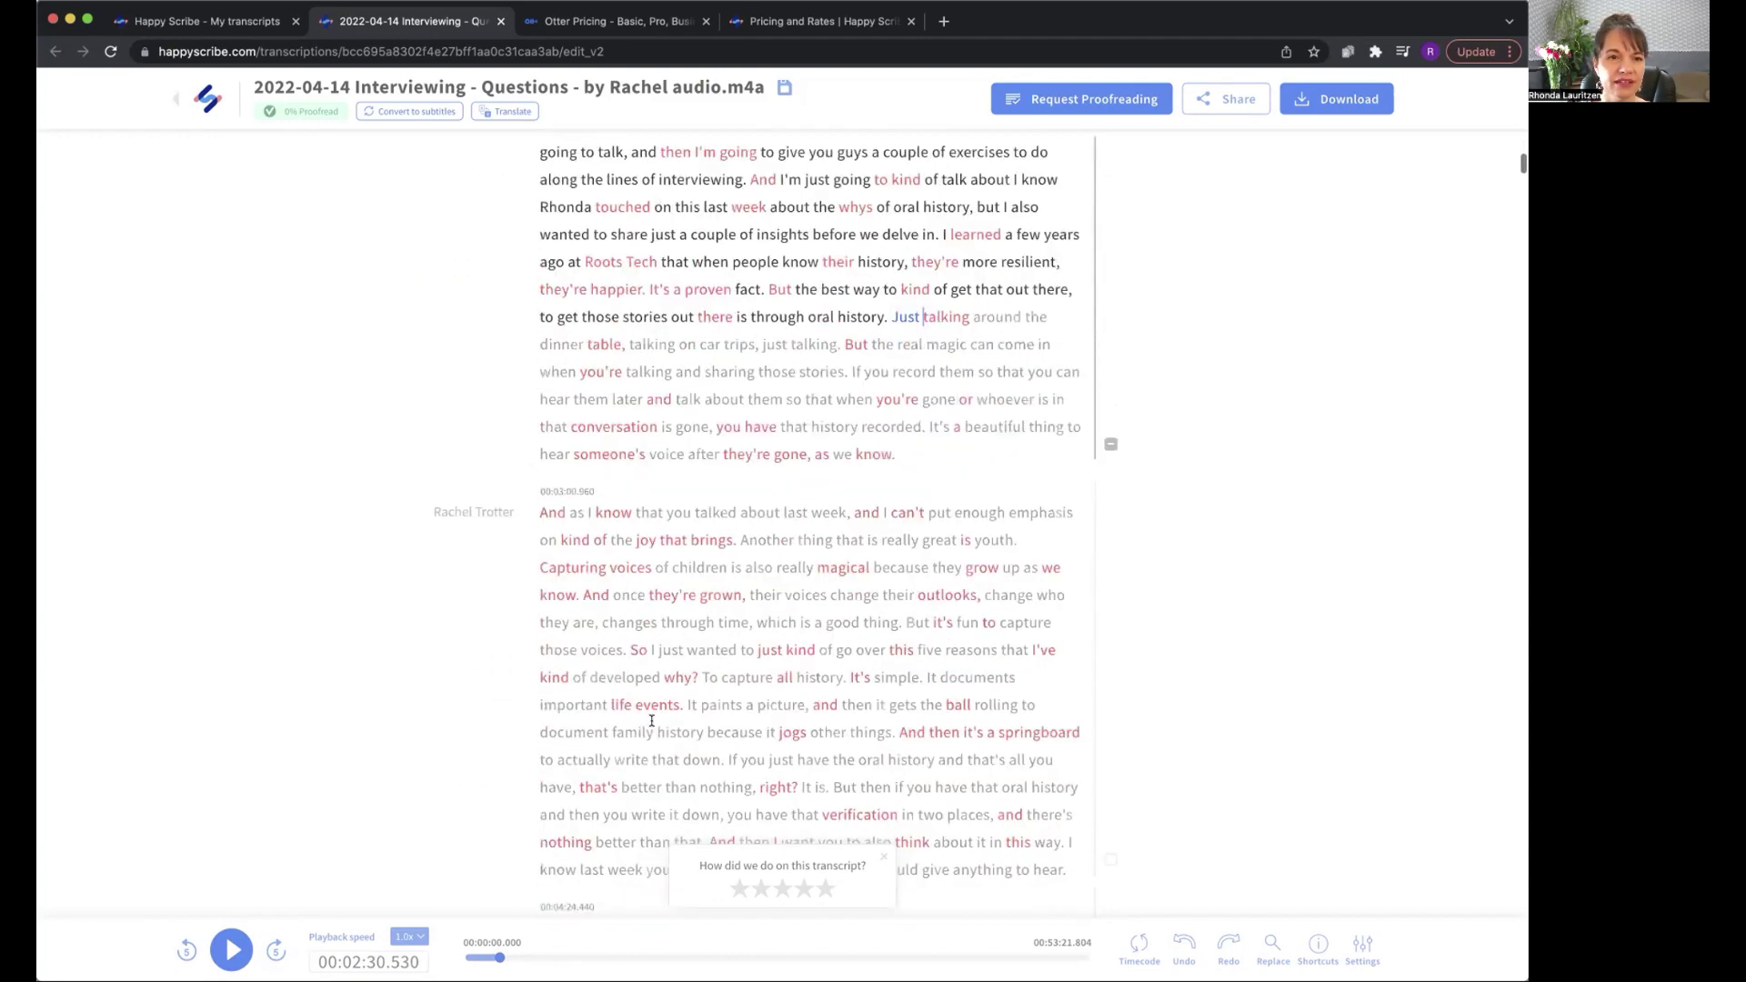
{"action": "scroll", "coordinate": [651, 720], "scroll_direction": "down", "scroll_amount": 2}
{"action": "scroll", "coordinate": [651, 720], "scroll_direction": "down", "scroll_amount": 2}
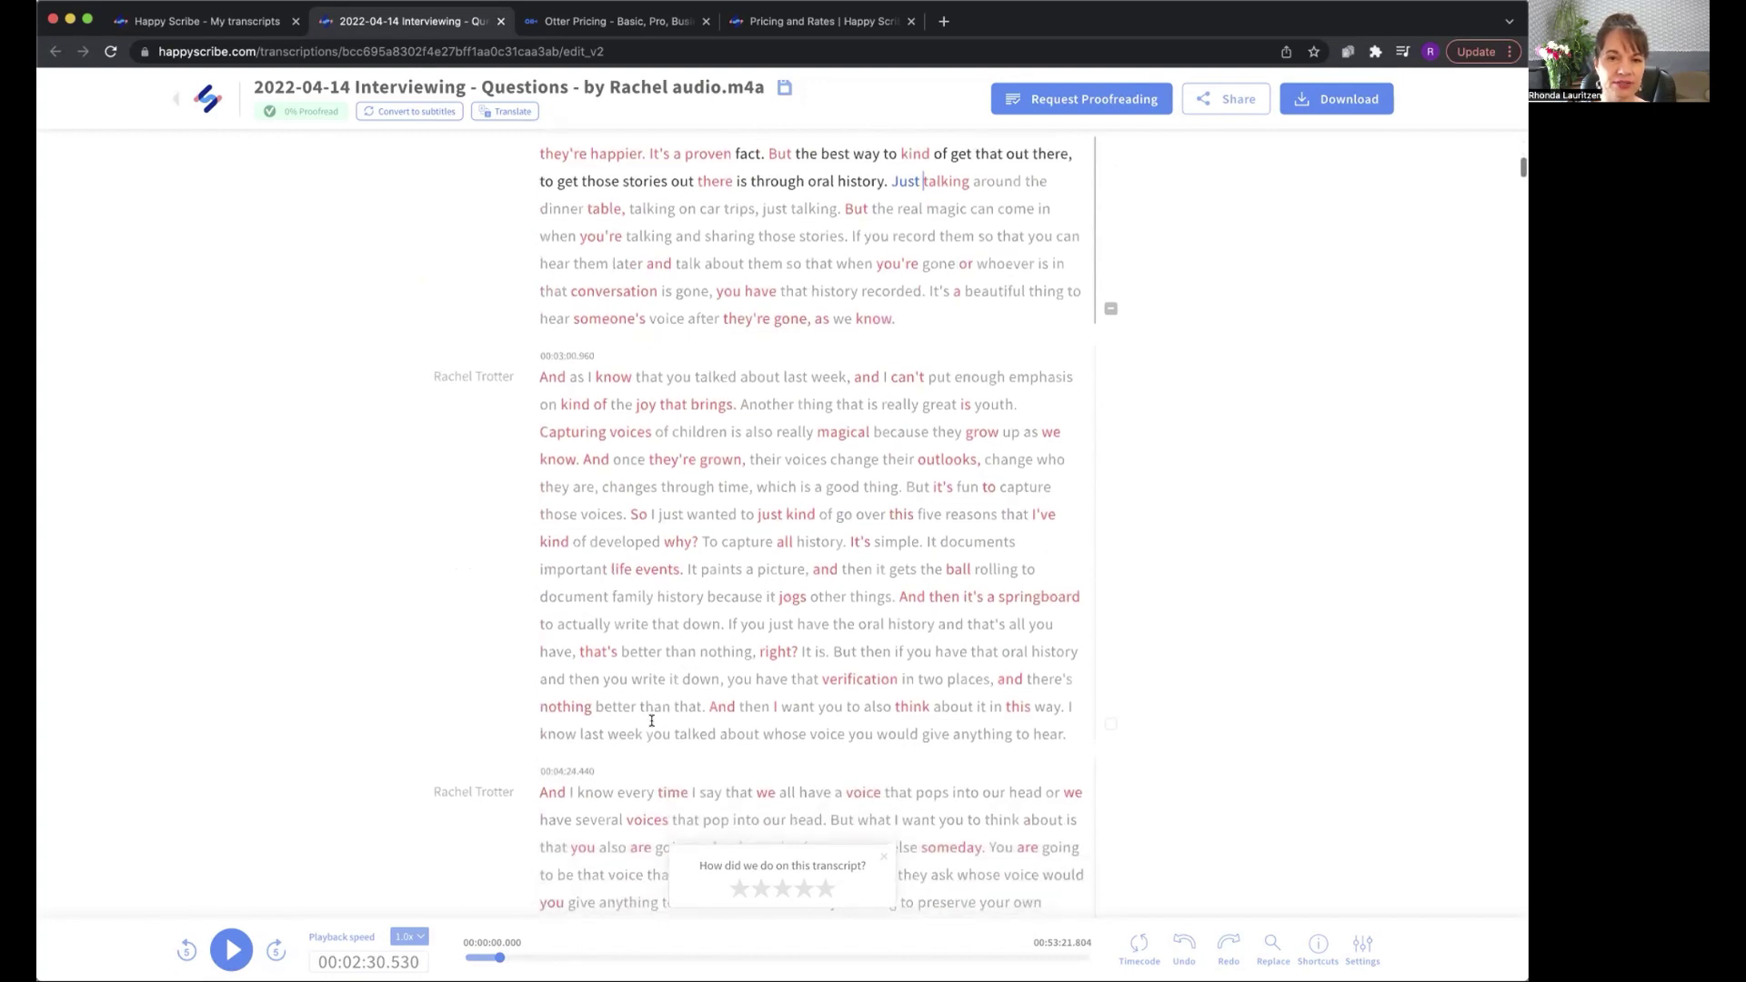
{"action": "scroll", "coordinate": [651, 721], "scroll_direction": "down", "scroll_amount": 2}
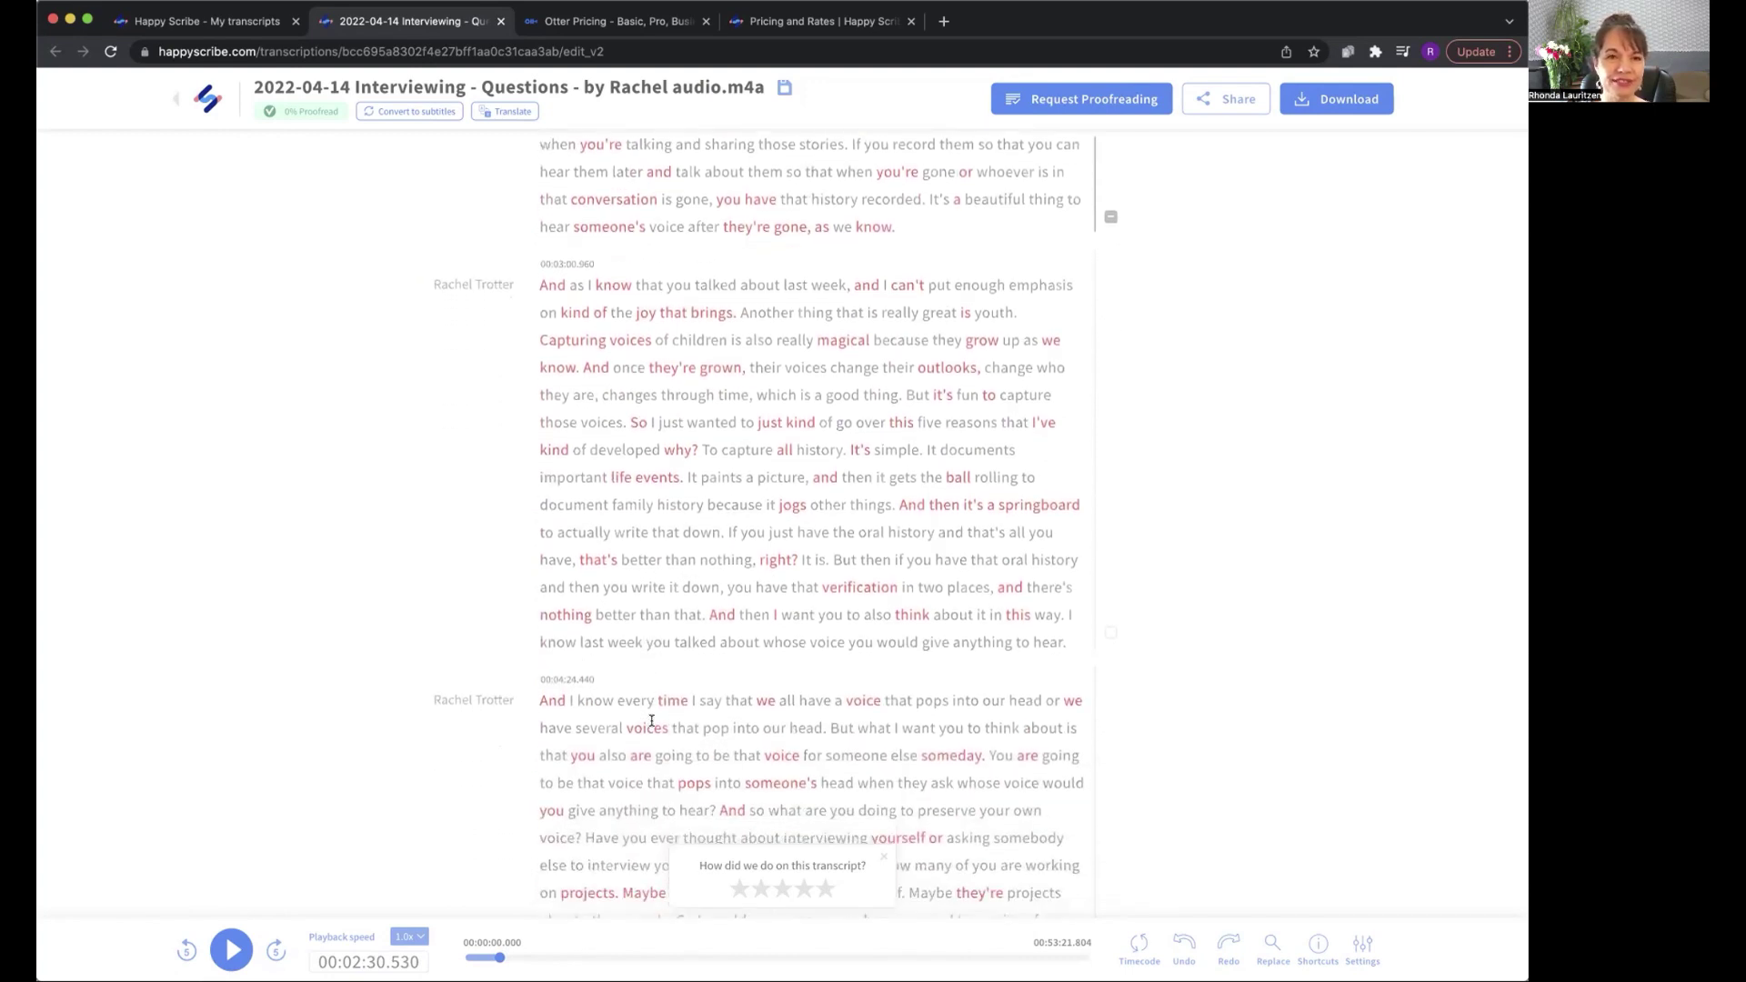
{"action": "scroll", "coordinate": [651, 720], "scroll_direction": "down", "scroll_amount": 4}
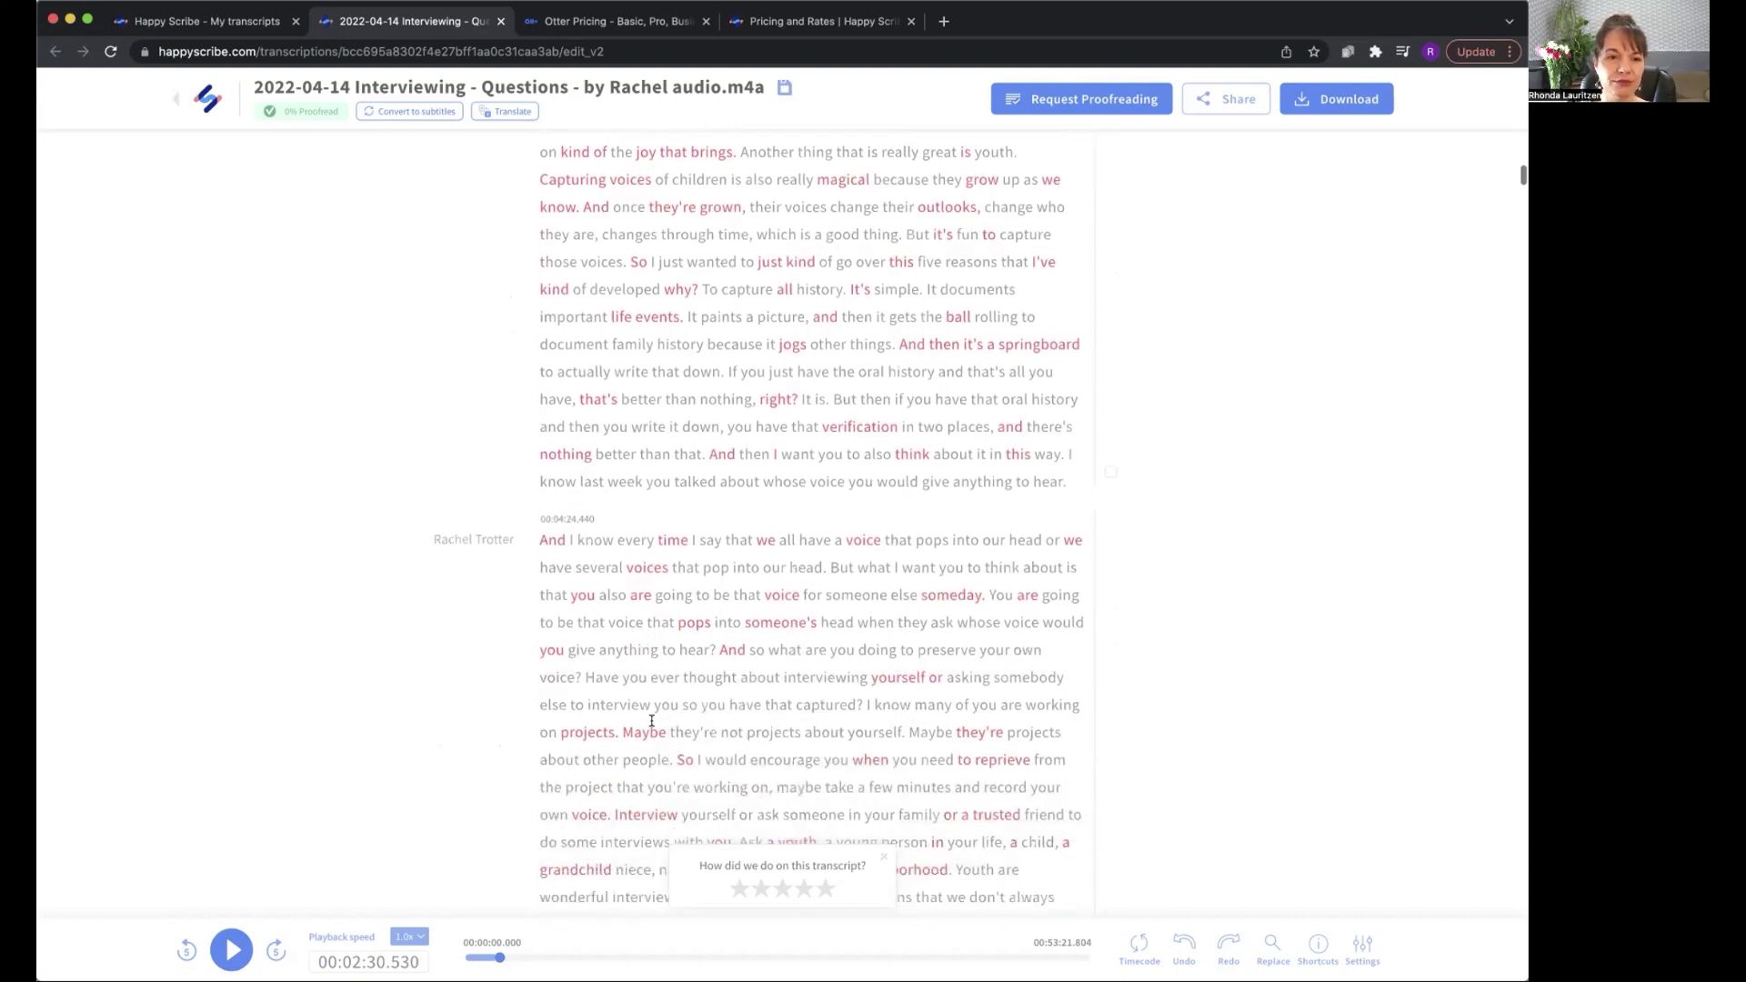
{"action": "scroll", "coordinate": [651, 721], "scroll_direction": "down", "scroll_amount": 3}
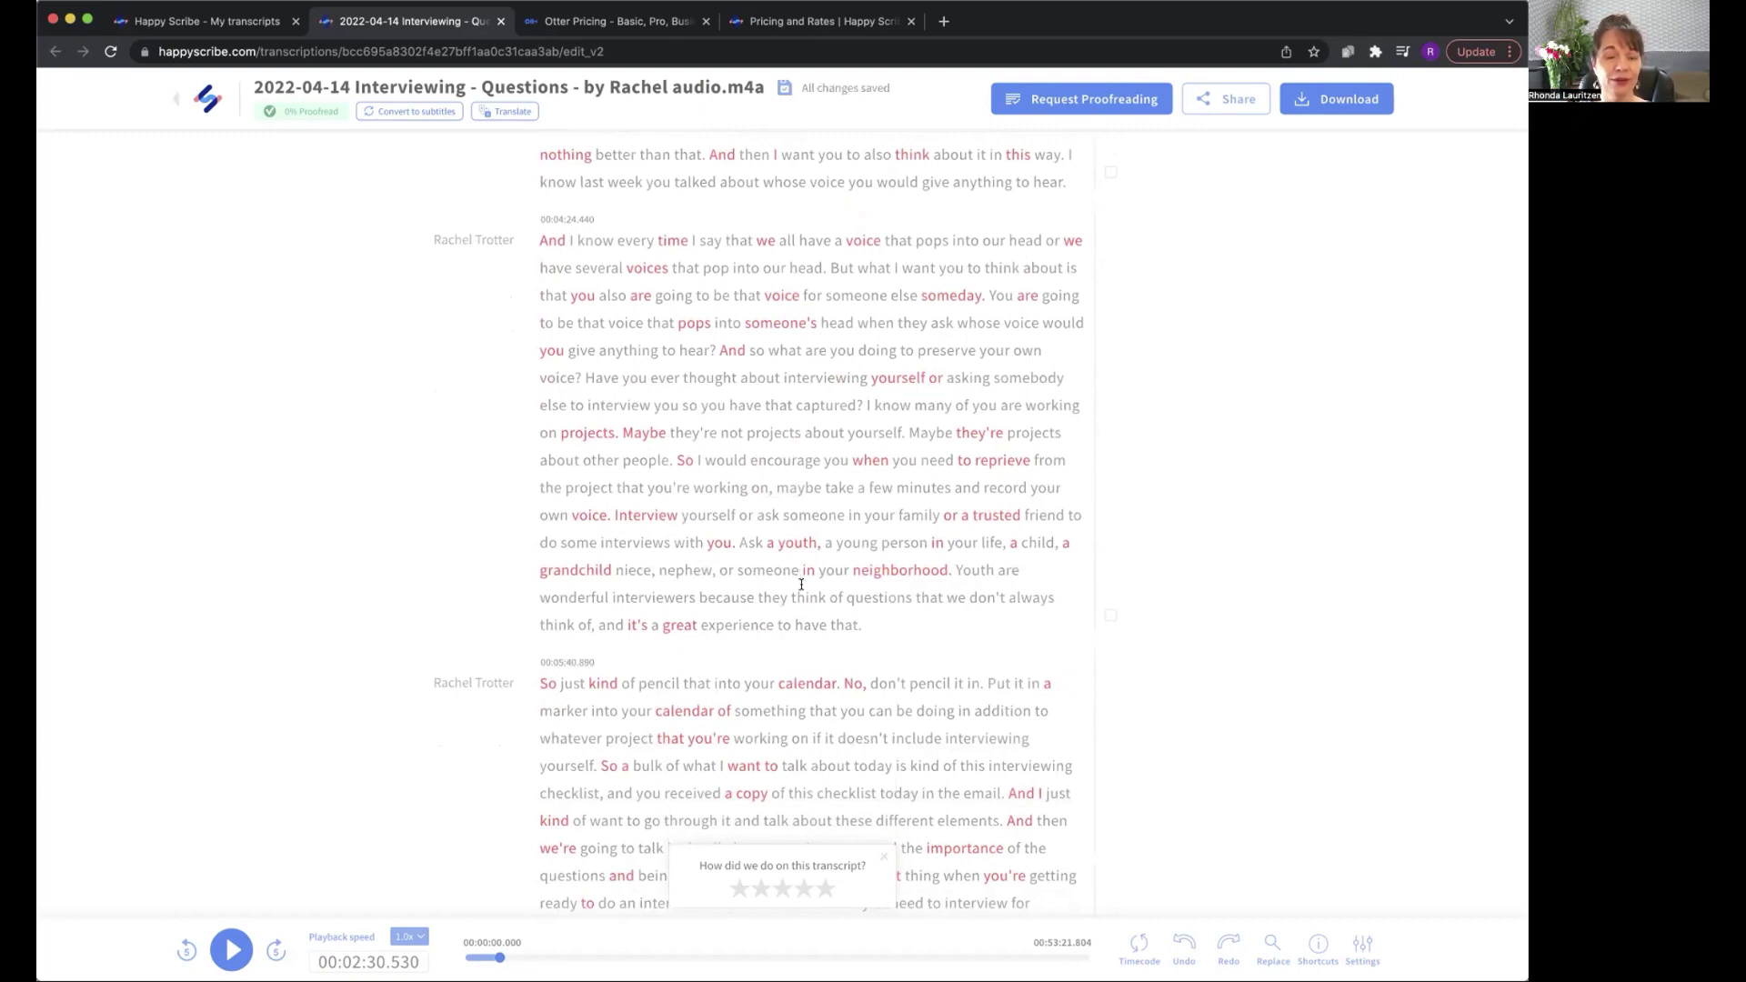
{"action": "scroll", "coordinate": [795, 565], "scroll_direction": "down", "scroll_amount": 3}
{"action": "scroll", "coordinate": [801, 588], "scroll_direction": "down", "scroll_amount": 3}
{"action": "scroll", "coordinate": [802, 588], "scroll_direction": "down", "scroll_amount": 3}
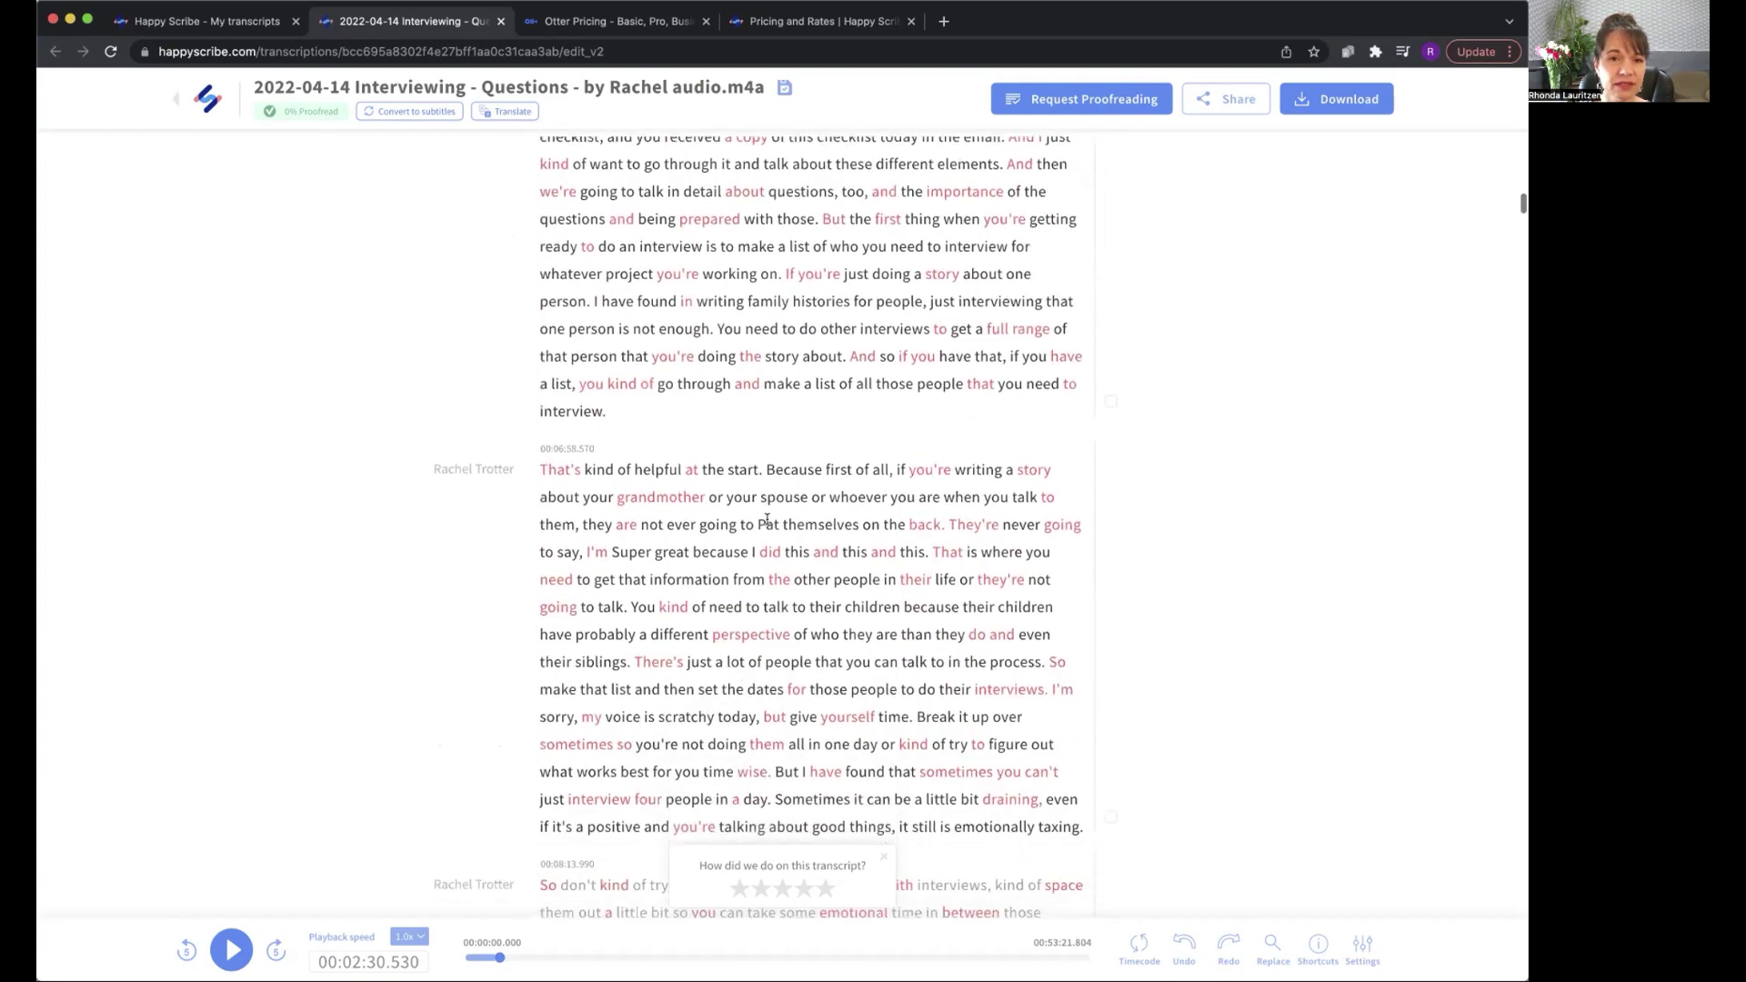
{"action": "left_click", "coordinate": [766, 524]}
{"action": "key", "text": "BackSpace"}
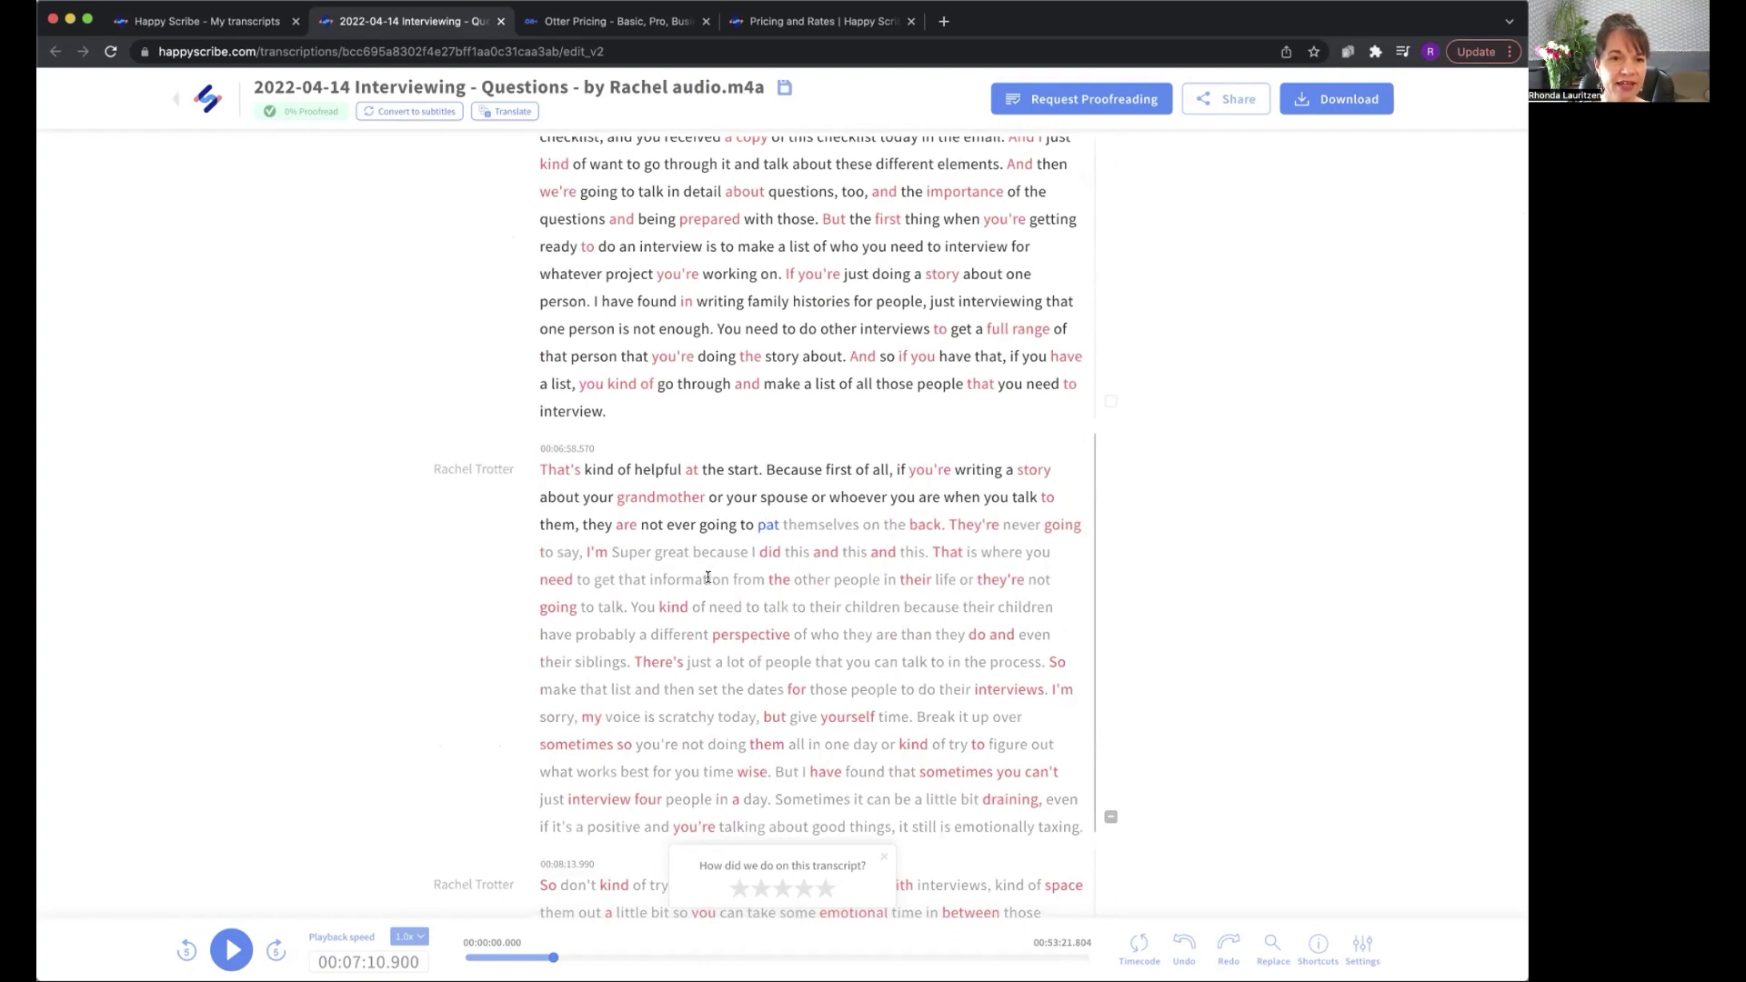
{"action": "scroll", "coordinate": [723, 593], "scroll_direction": "down", "scroll_amount": 4}
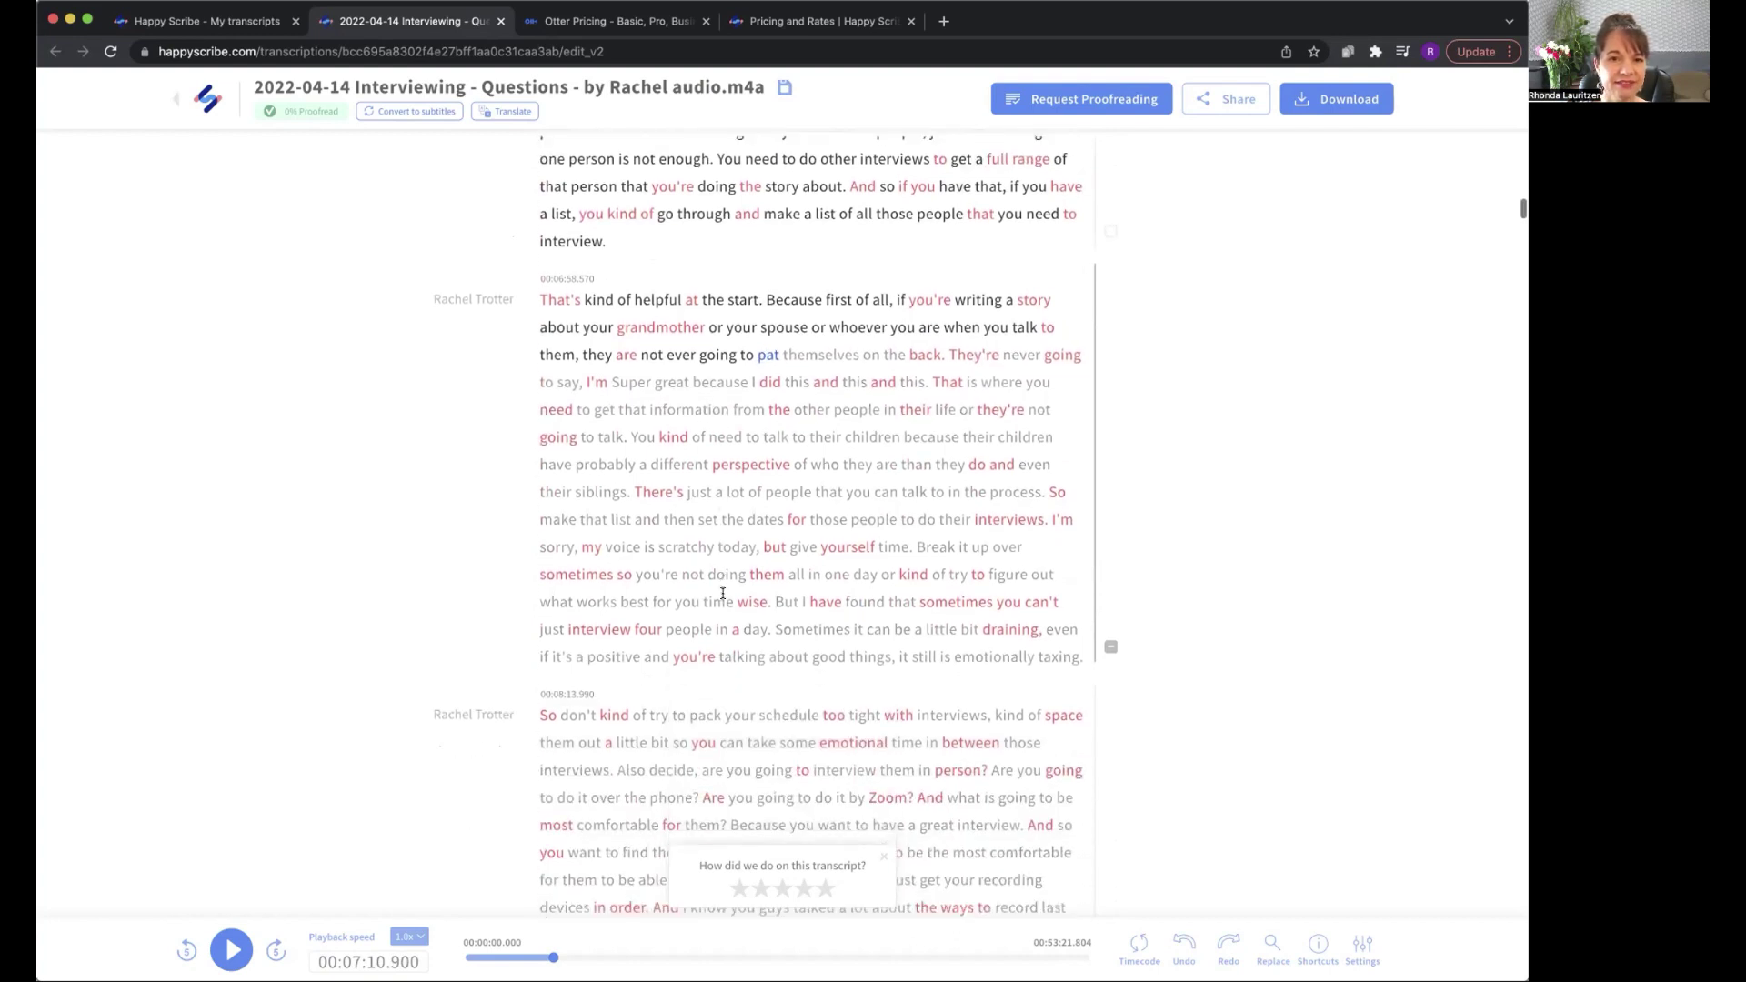
{"action": "scroll", "coordinate": [723, 596], "scroll_direction": "down", "scroll_amount": 5}
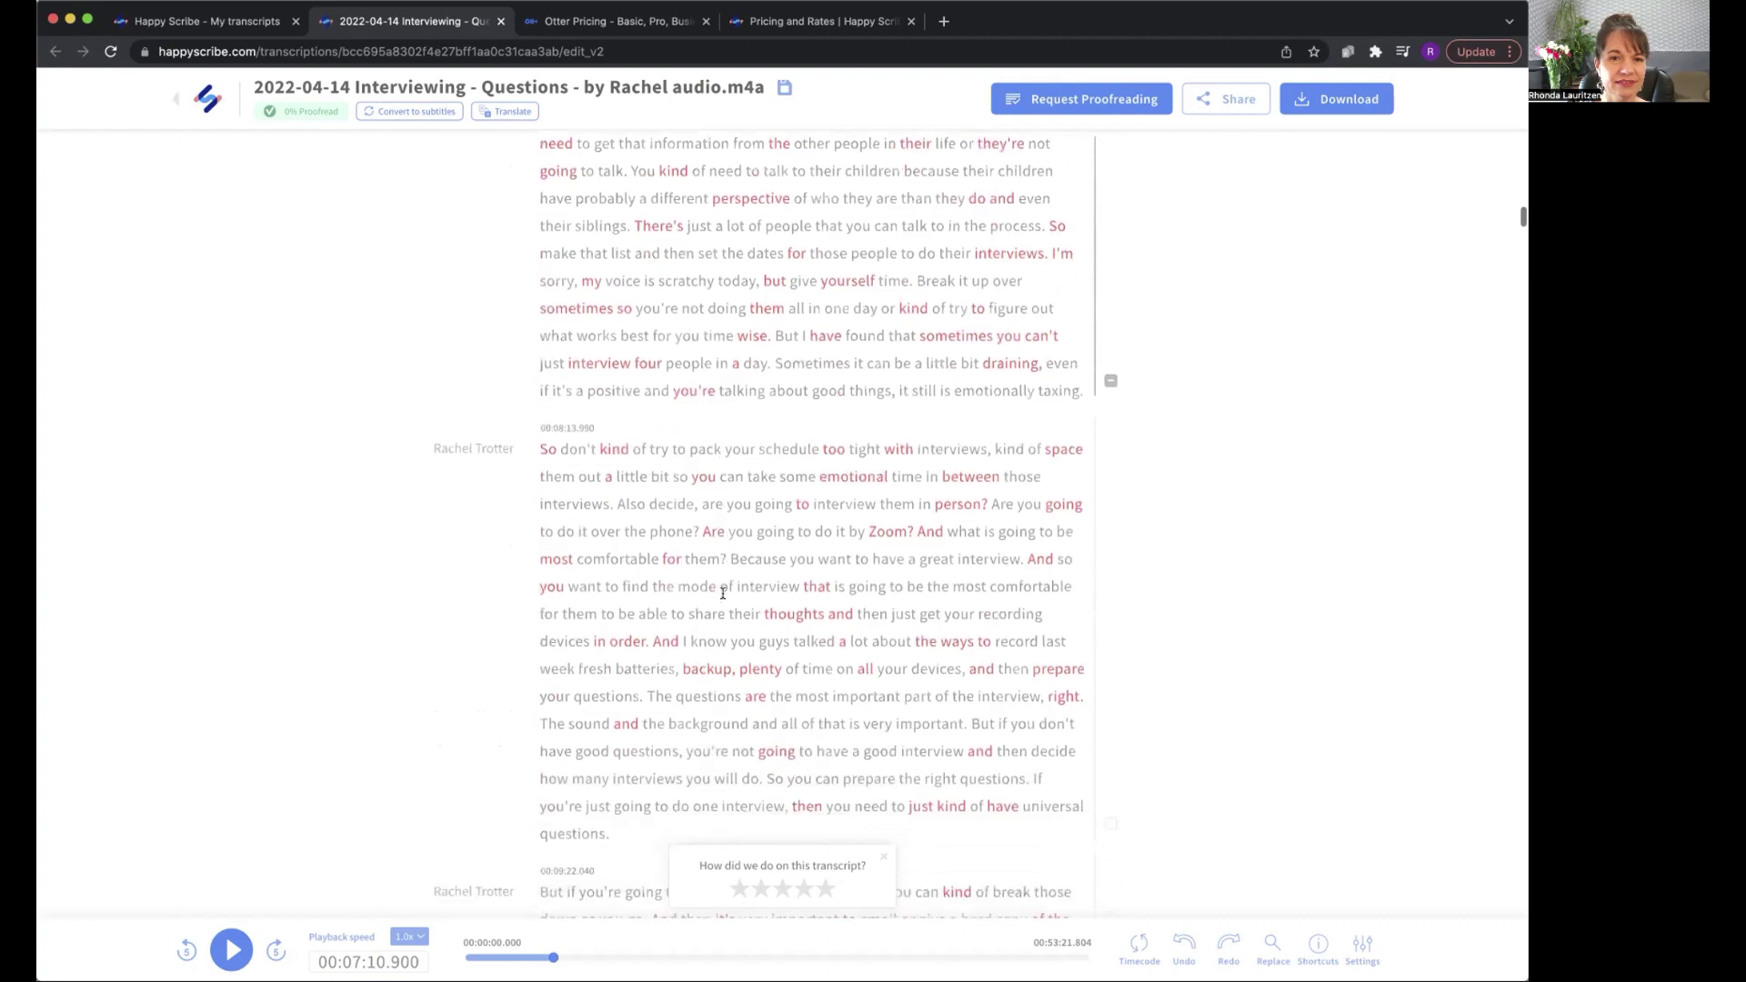
{"action": "scroll", "coordinate": [723, 593], "scroll_direction": "down", "scroll_amount": 1}
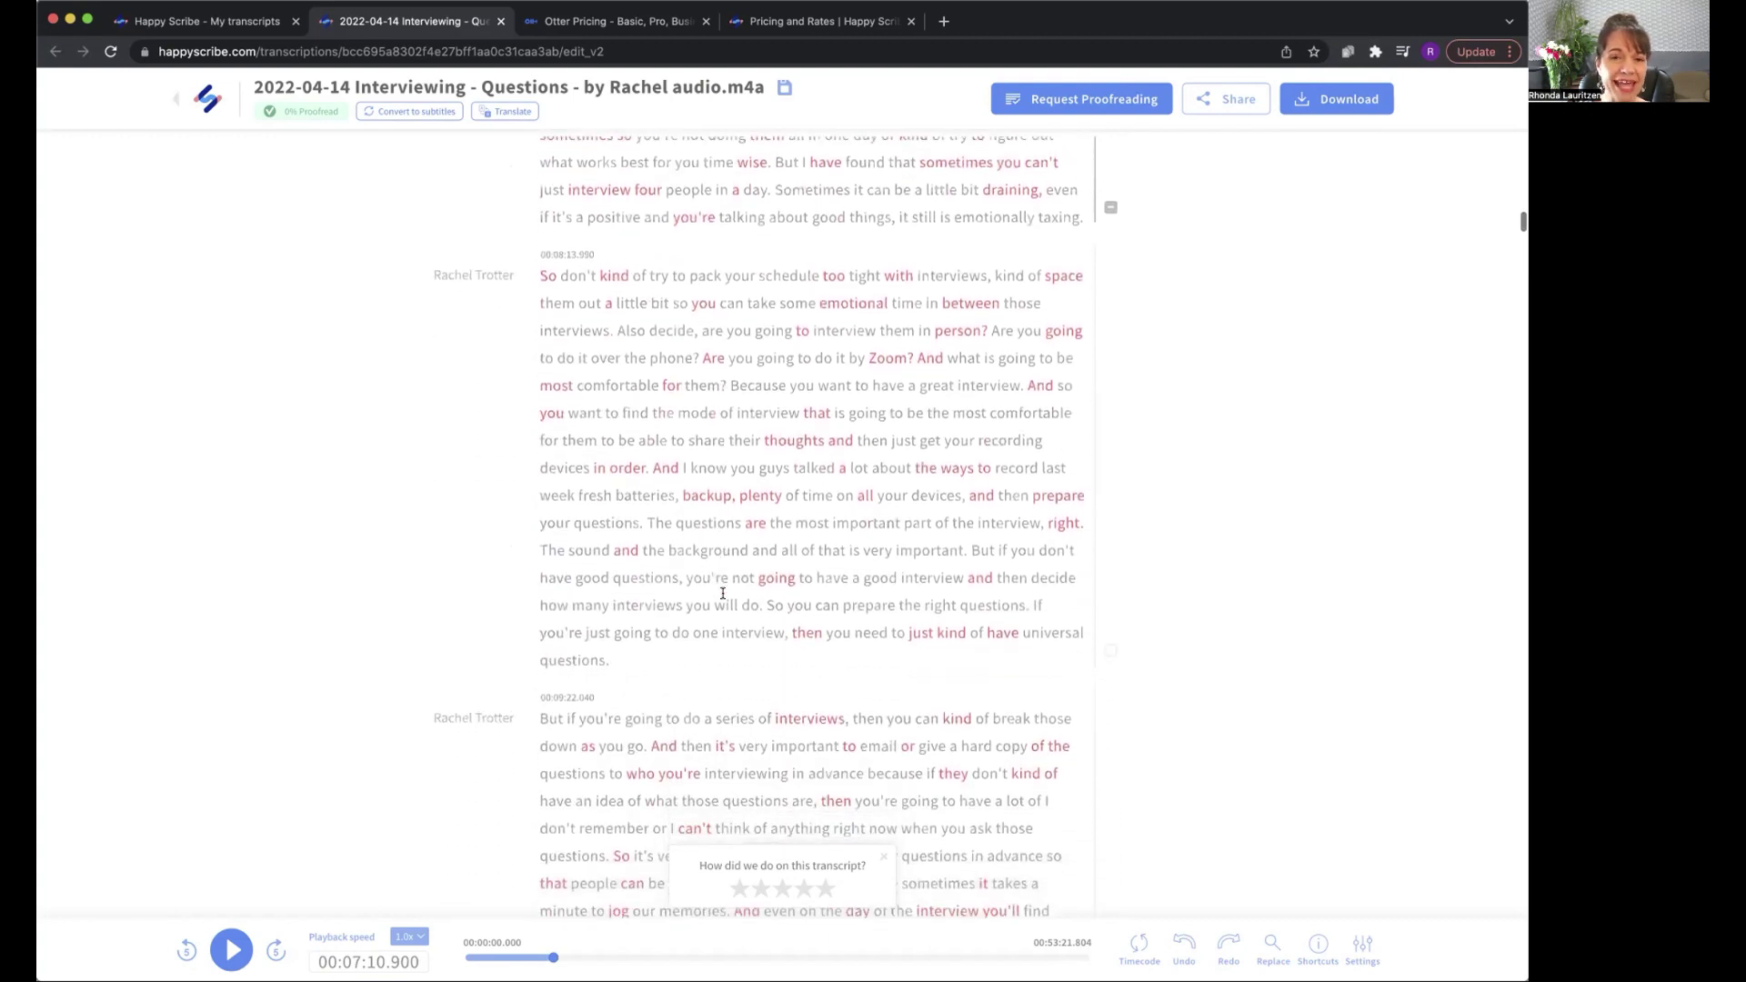
{"action": "scroll", "coordinate": [723, 593], "scroll_direction": "down", "scroll_amount": 5}
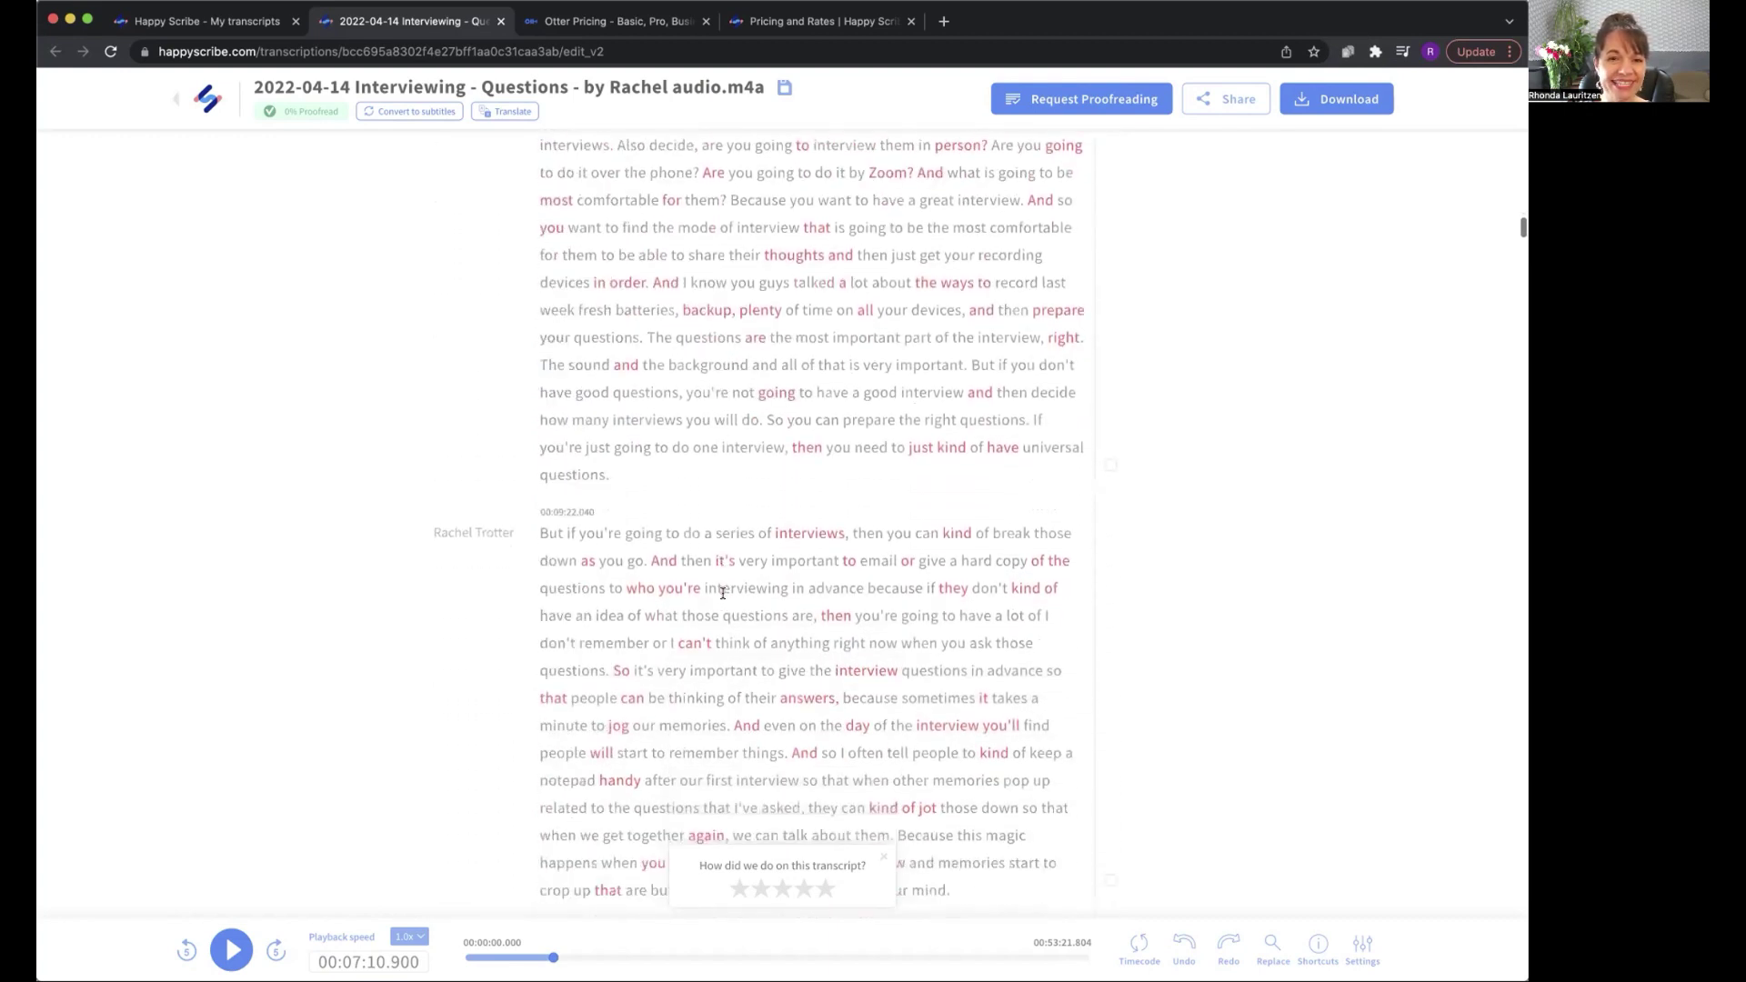
{"action": "scroll", "coordinate": [723, 593], "scroll_direction": "down", "scroll_amount": 5}
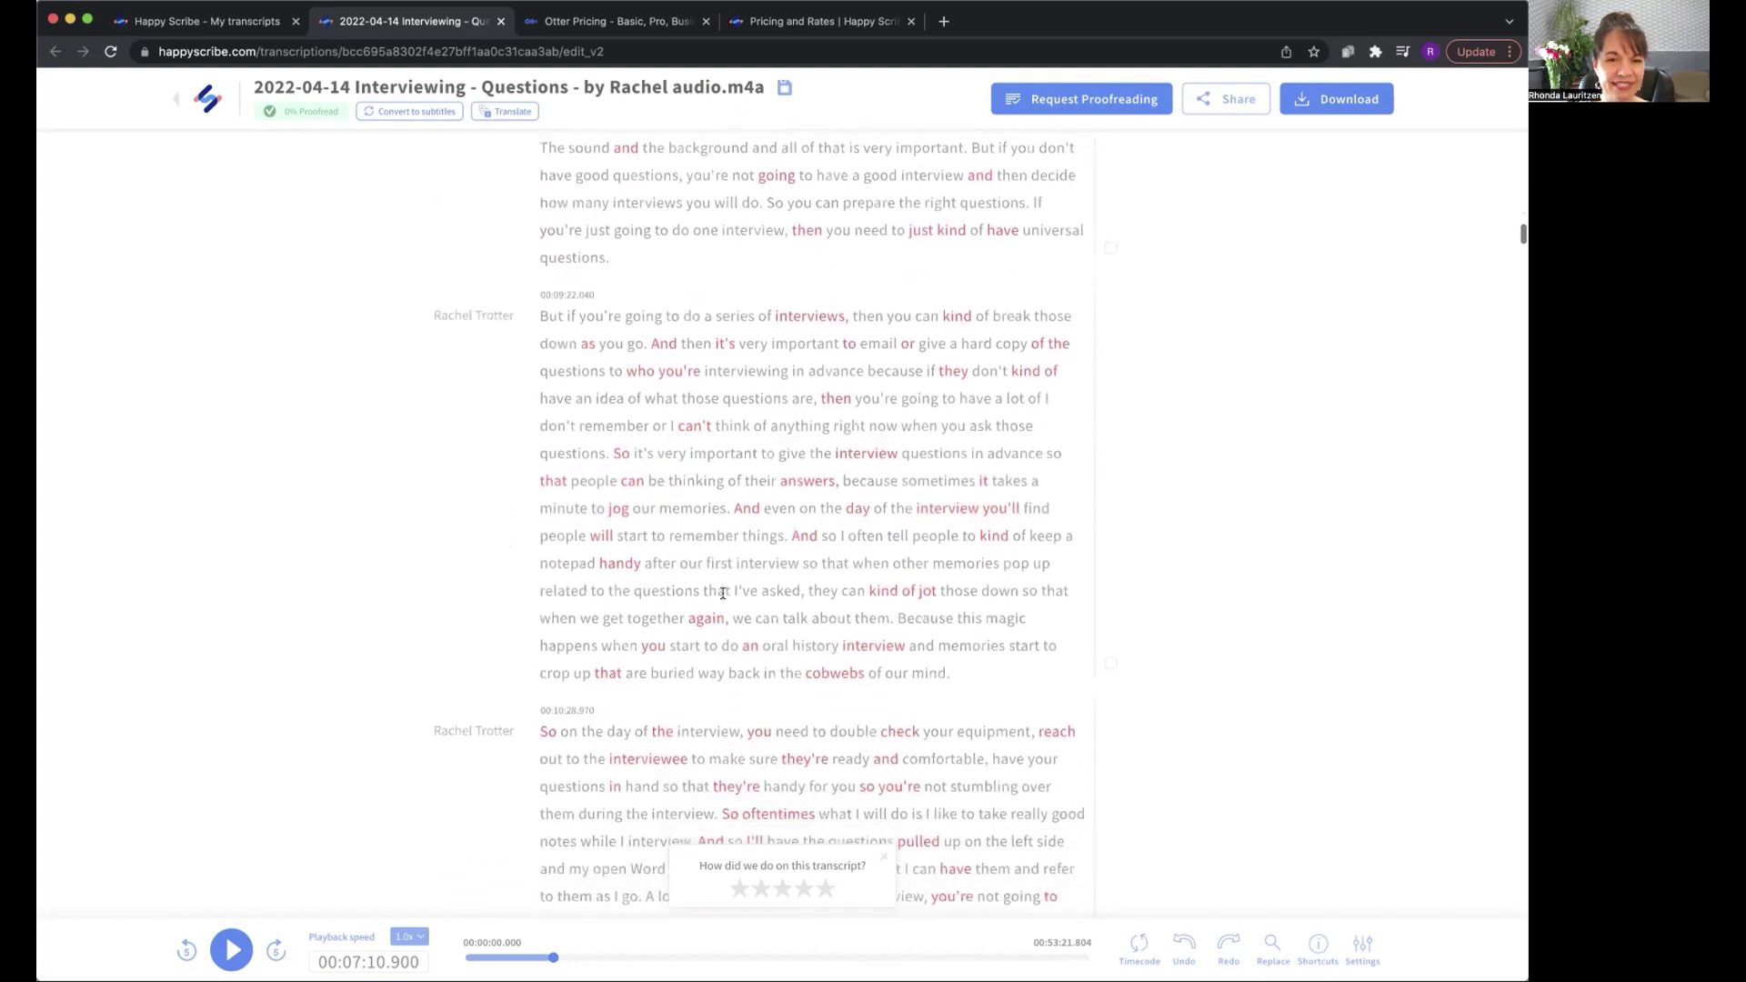
{"action": "scroll", "coordinate": [723, 593], "scroll_direction": "down", "scroll_amount": 1}
{"action": "scroll", "coordinate": [796, 589], "scroll_direction": "down", "scroll_amount": 3}
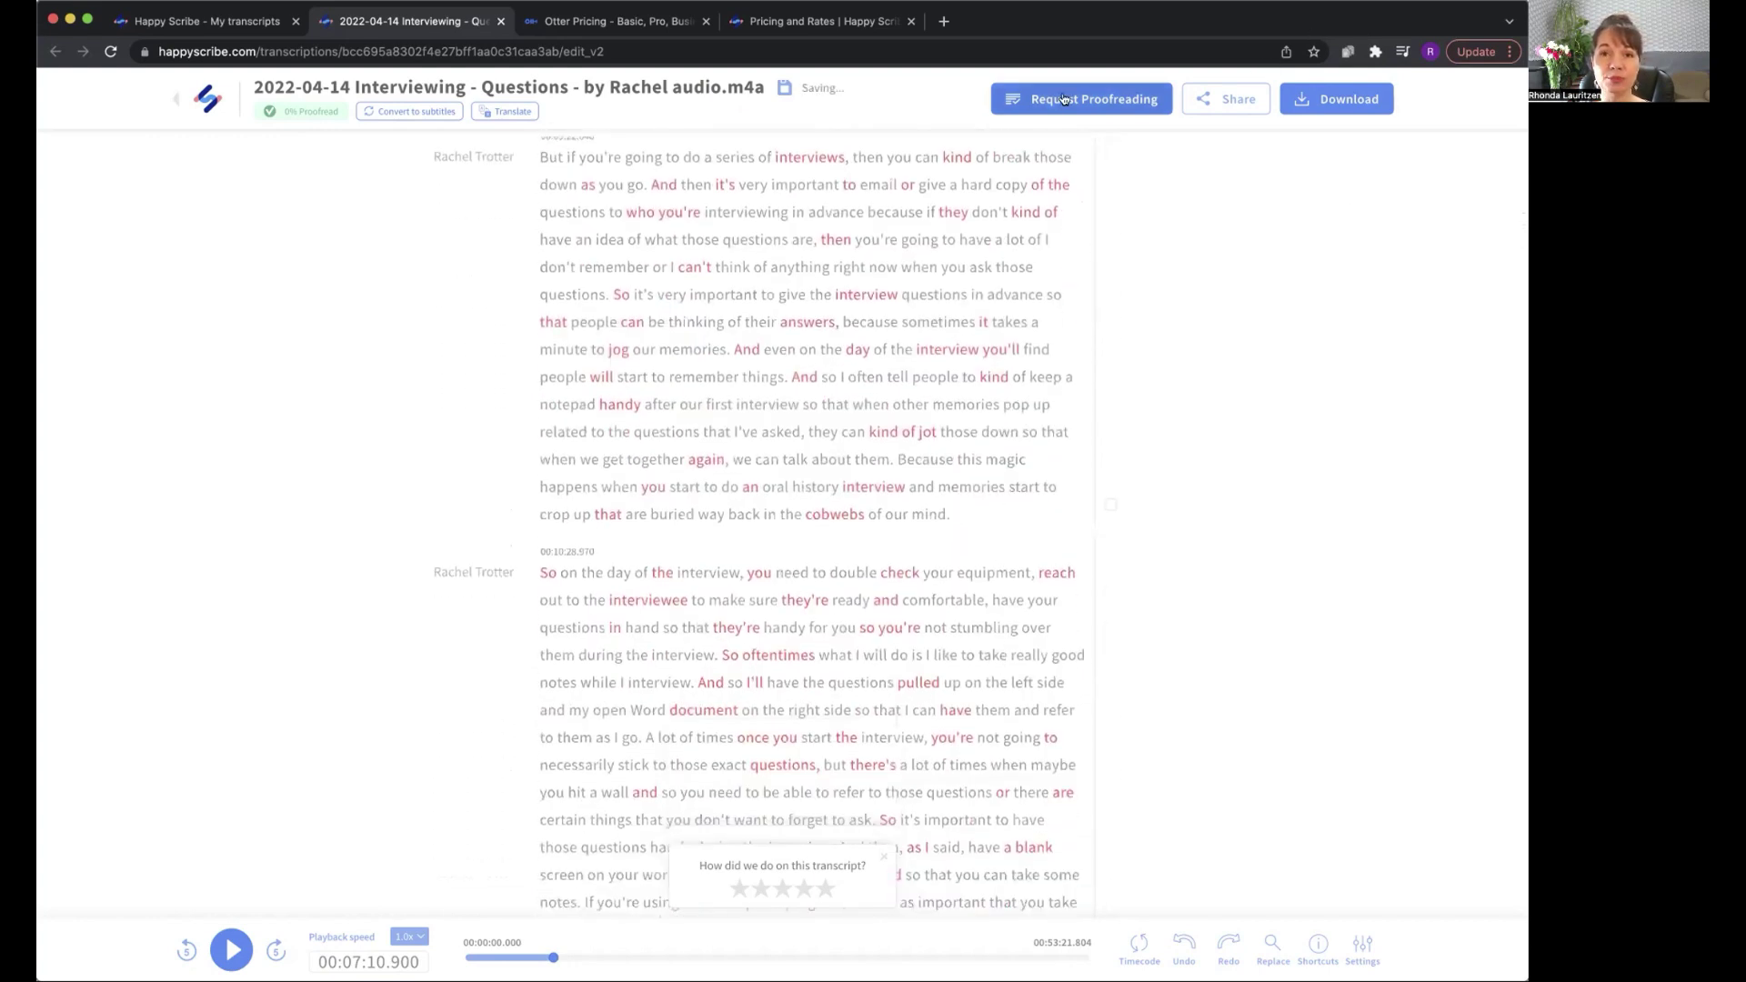
Step: Download the transcript as Word (.docx) with timestamps and speaker names, then close the dialog
{"action": "left_click", "coordinate": [1300, 100]}
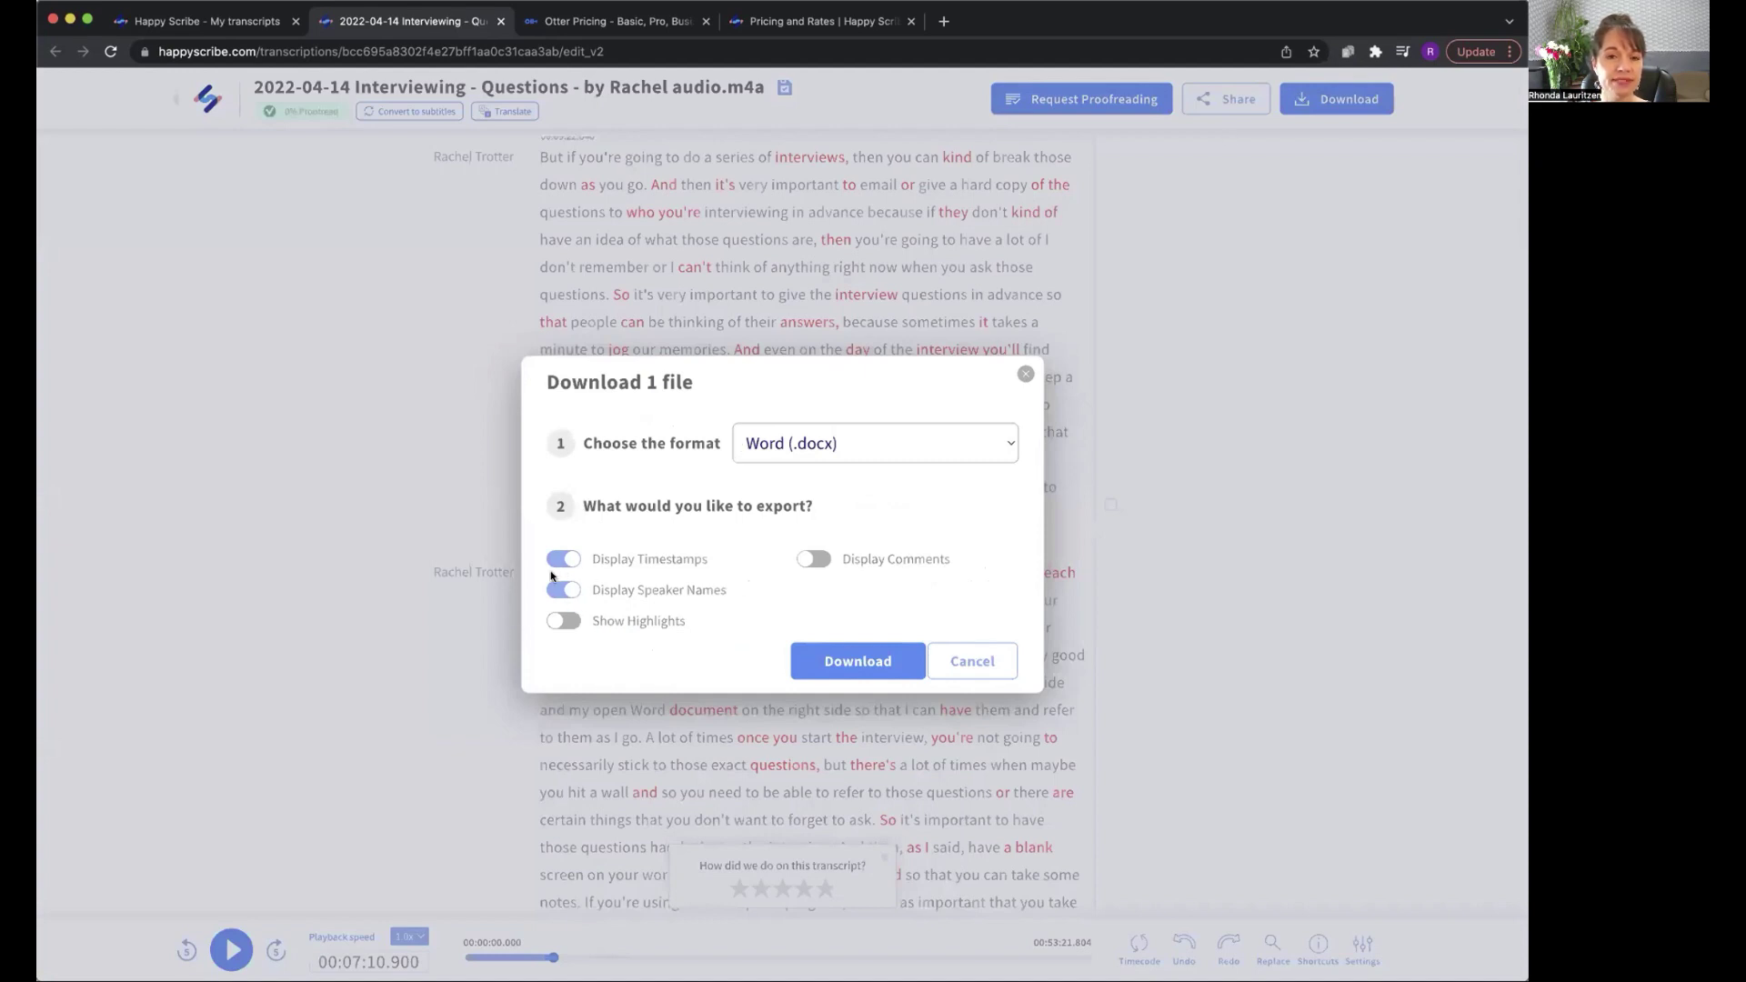
{"action": "left_click", "coordinate": [839, 659]}
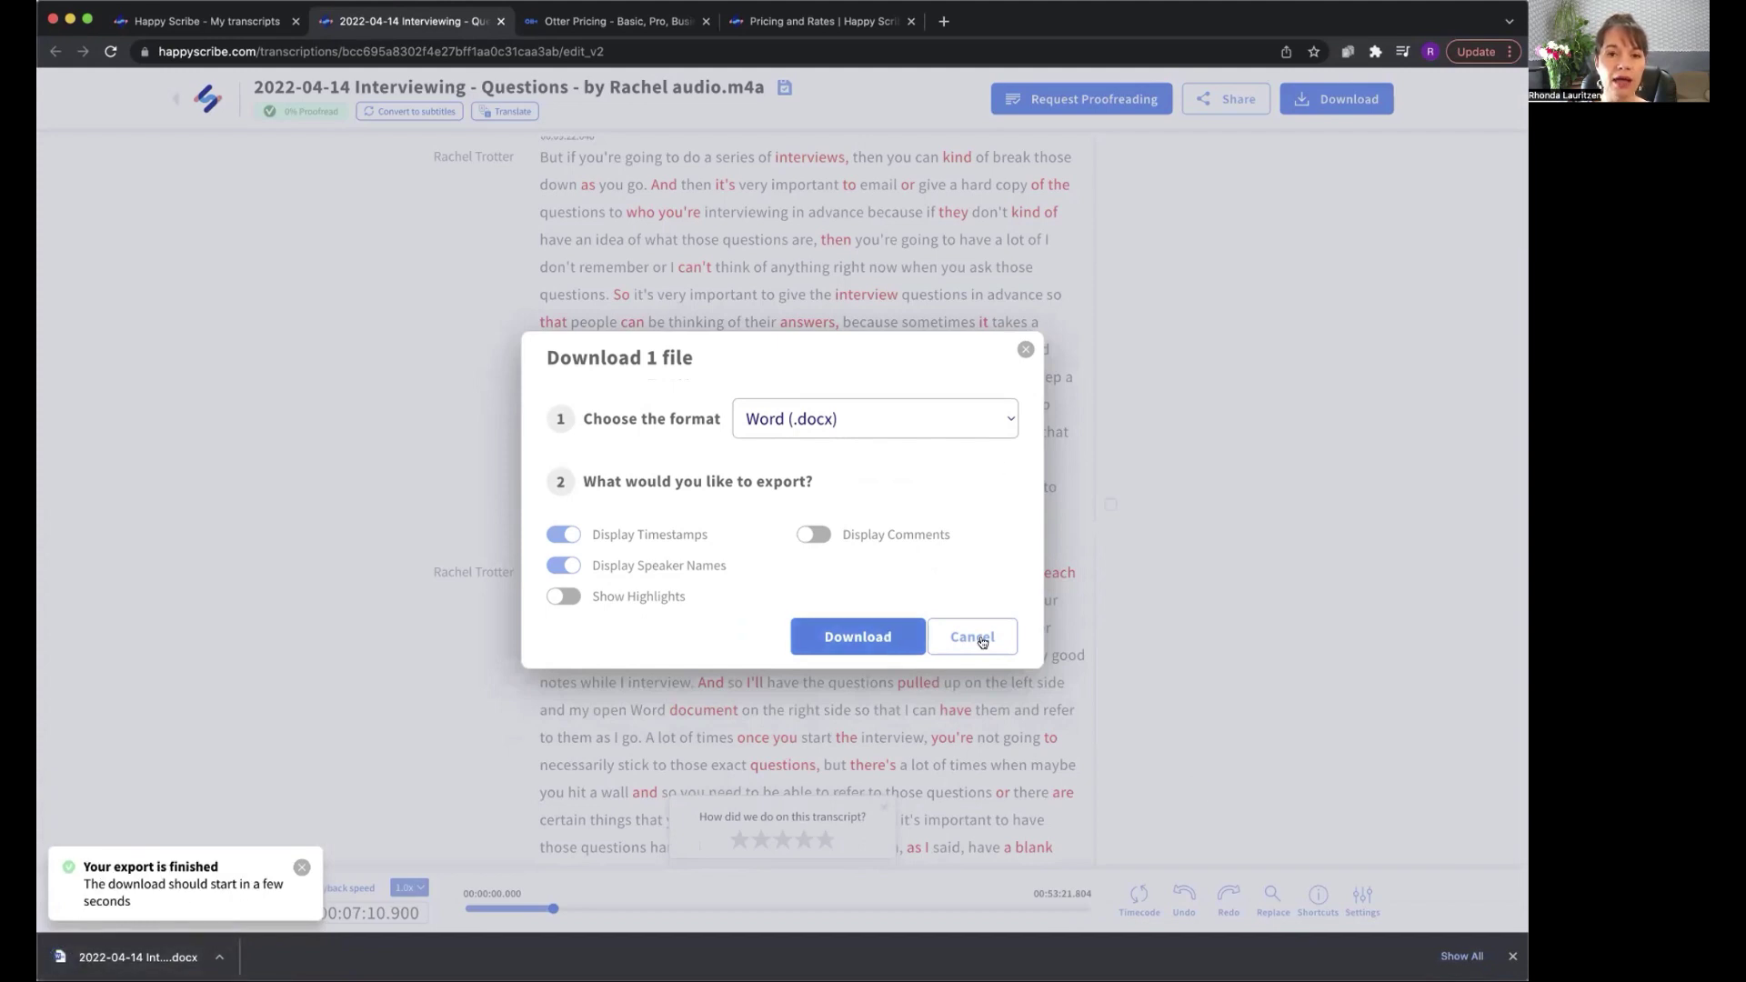
{"action": "left_click", "coordinate": [1024, 348]}
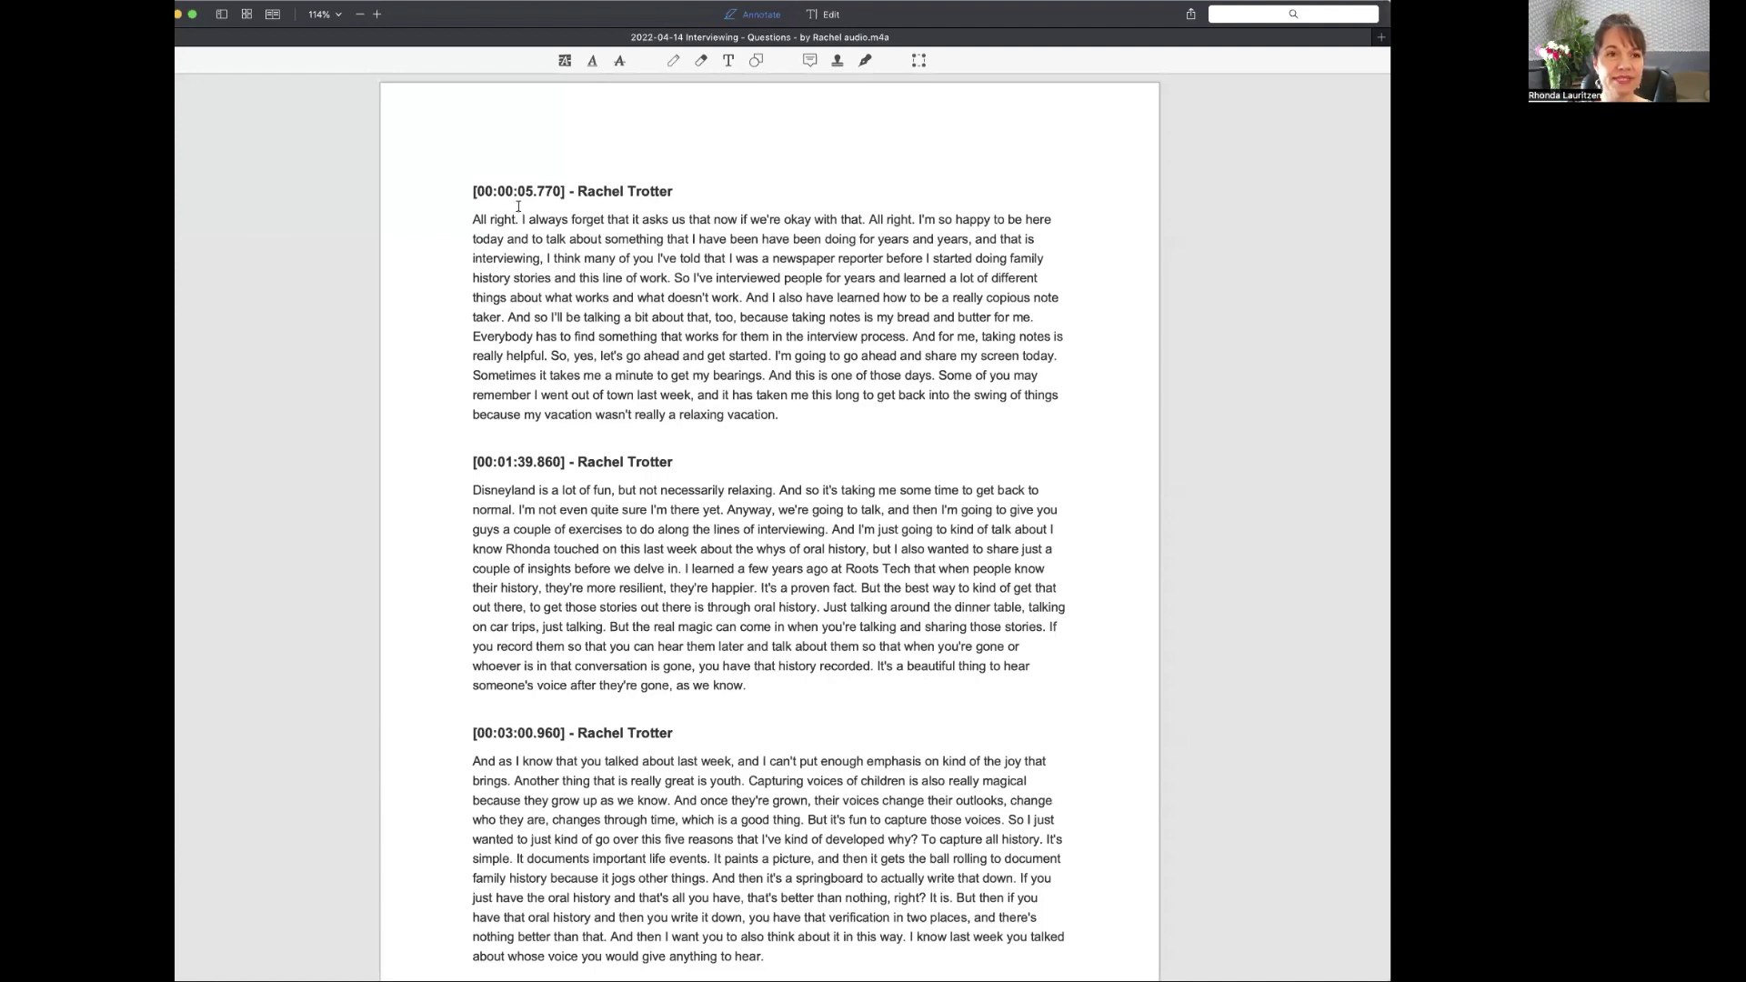
Step: Scroll down the 14-page Preview transcript, checking each paragraph's timestamp, speaker name and the lowercase 'pat' fix
{"action": "scroll", "coordinate": [626, 434], "scroll_direction": "down", "scroll_amount": 5}
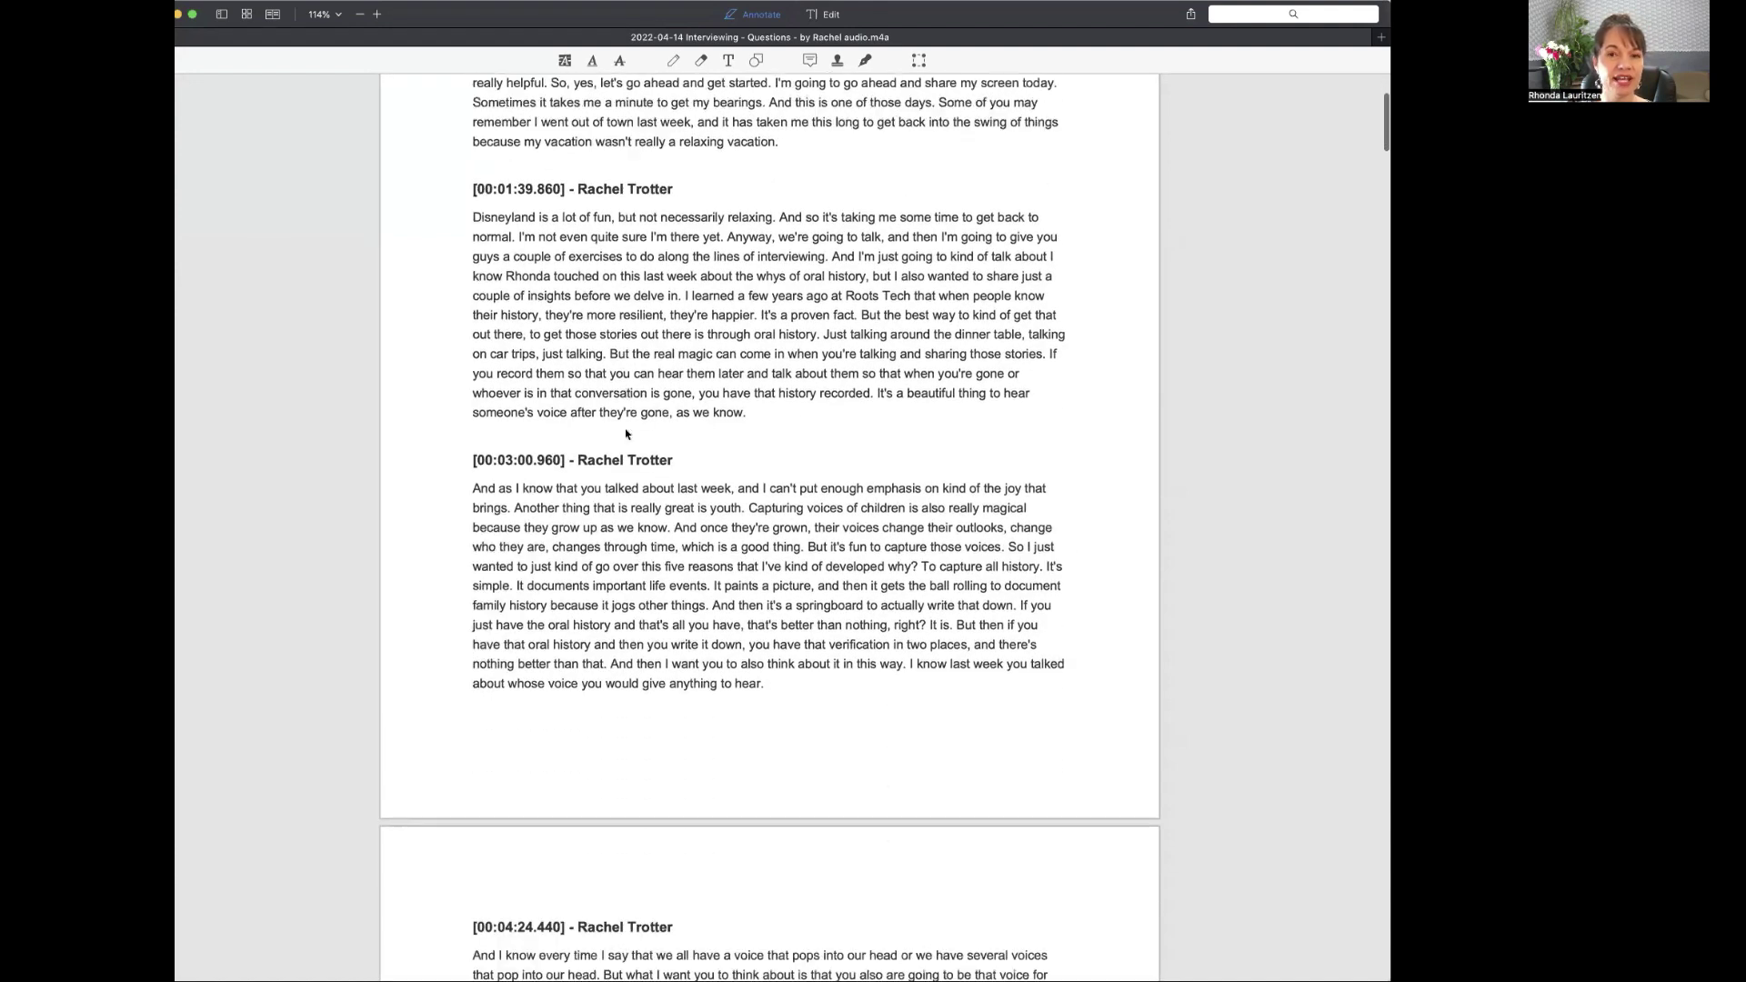
{"action": "scroll", "coordinate": [626, 434], "scroll_direction": "down", "scroll_amount": 7}
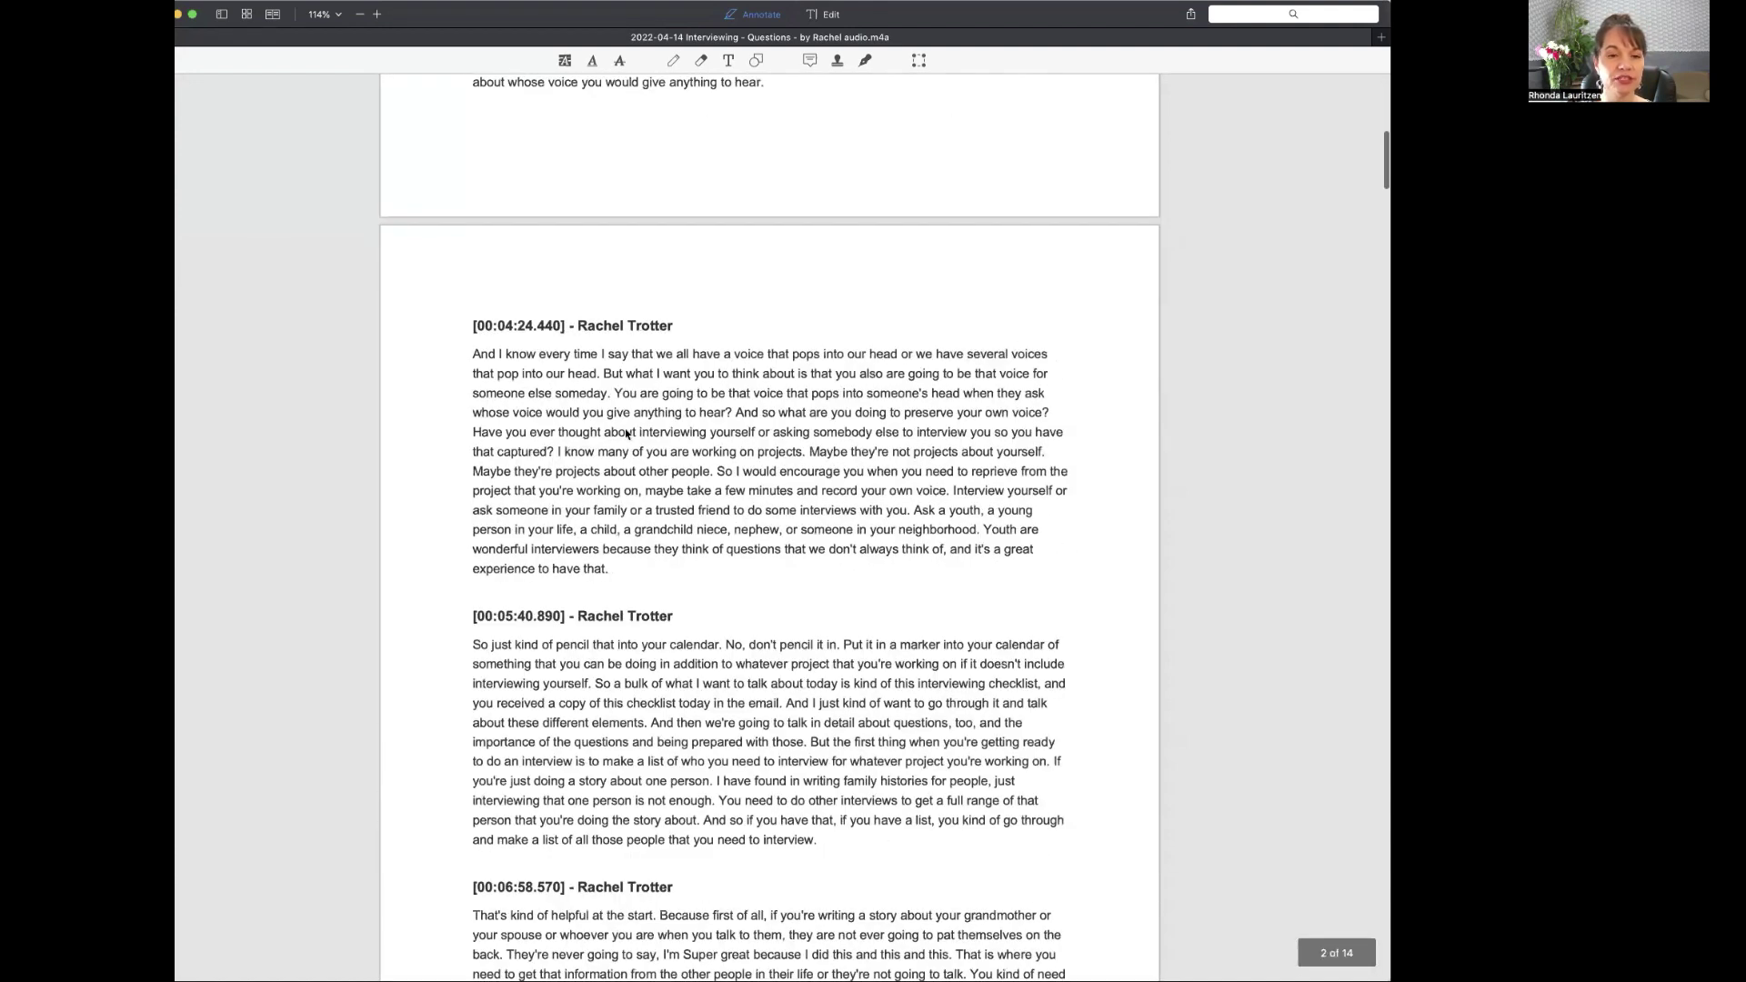
{"action": "scroll", "coordinate": [626, 434], "scroll_direction": "down", "scroll_amount": 8}
{"action": "scroll", "coordinate": [626, 434], "scroll_direction": "down", "scroll_amount": 1}
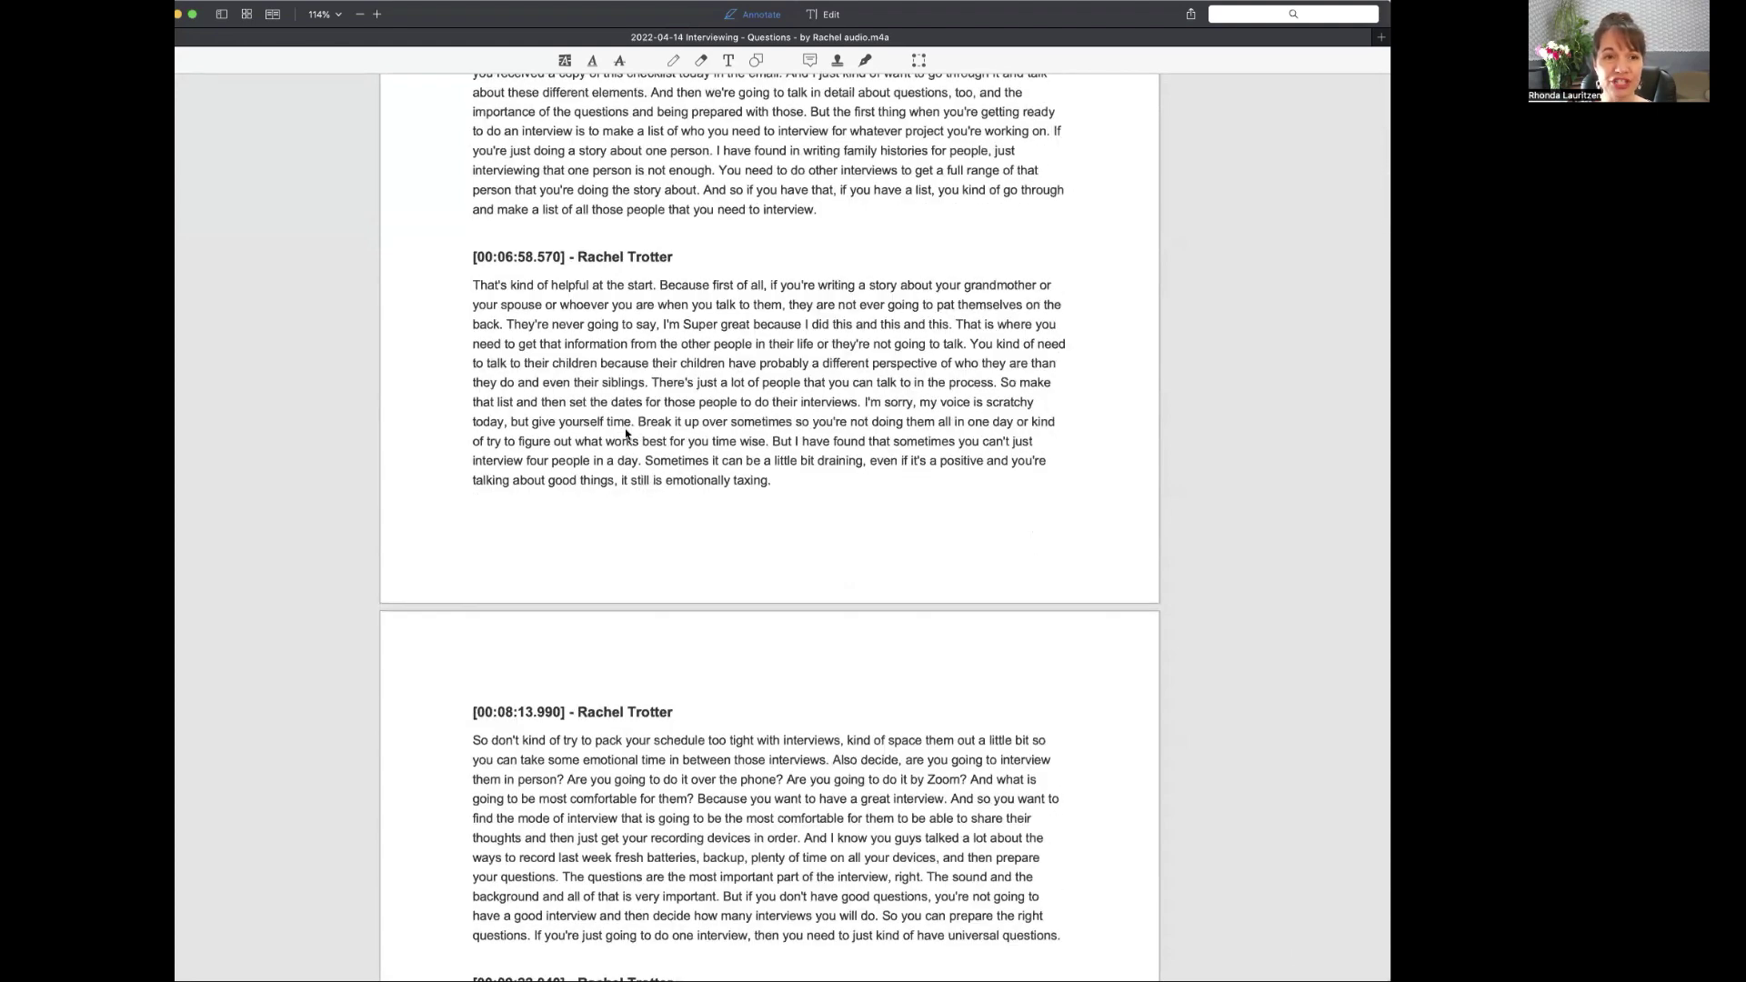
{"action": "scroll", "coordinate": [683, 283], "scroll_direction": "down", "scroll_amount": 1}
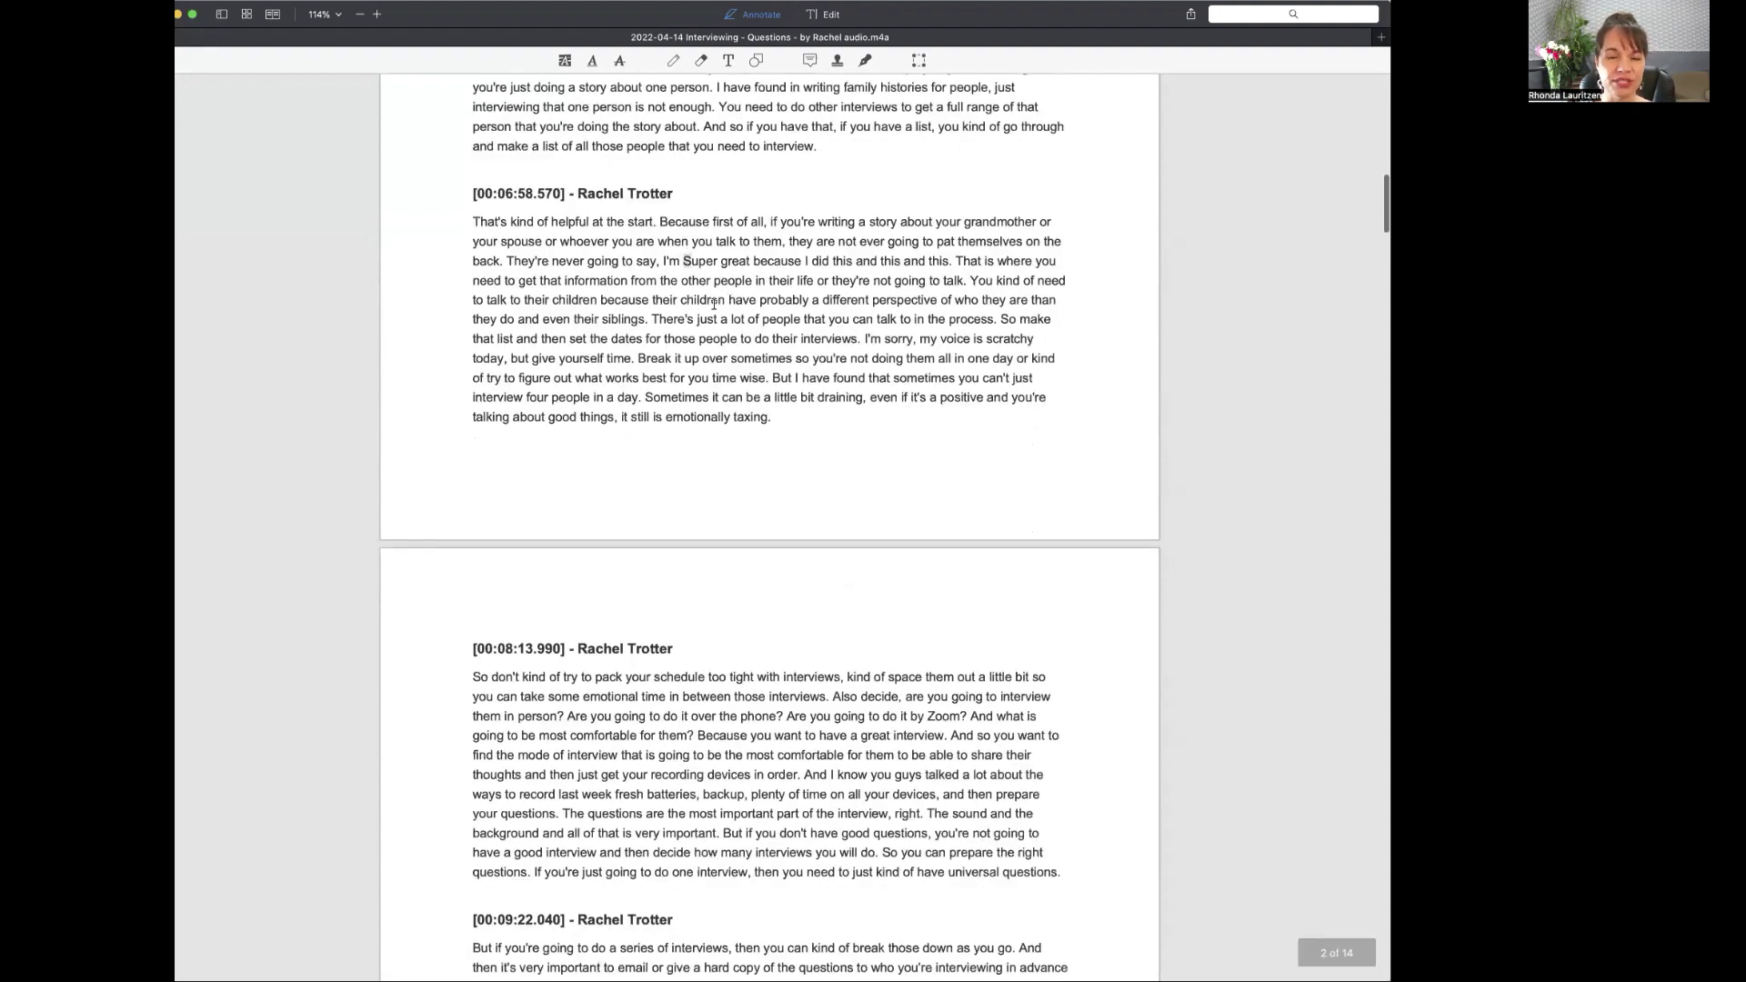
{"action": "scroll", "coordinate": [771, 197], "scroll_direction": "down", "scroll_amount": 2}
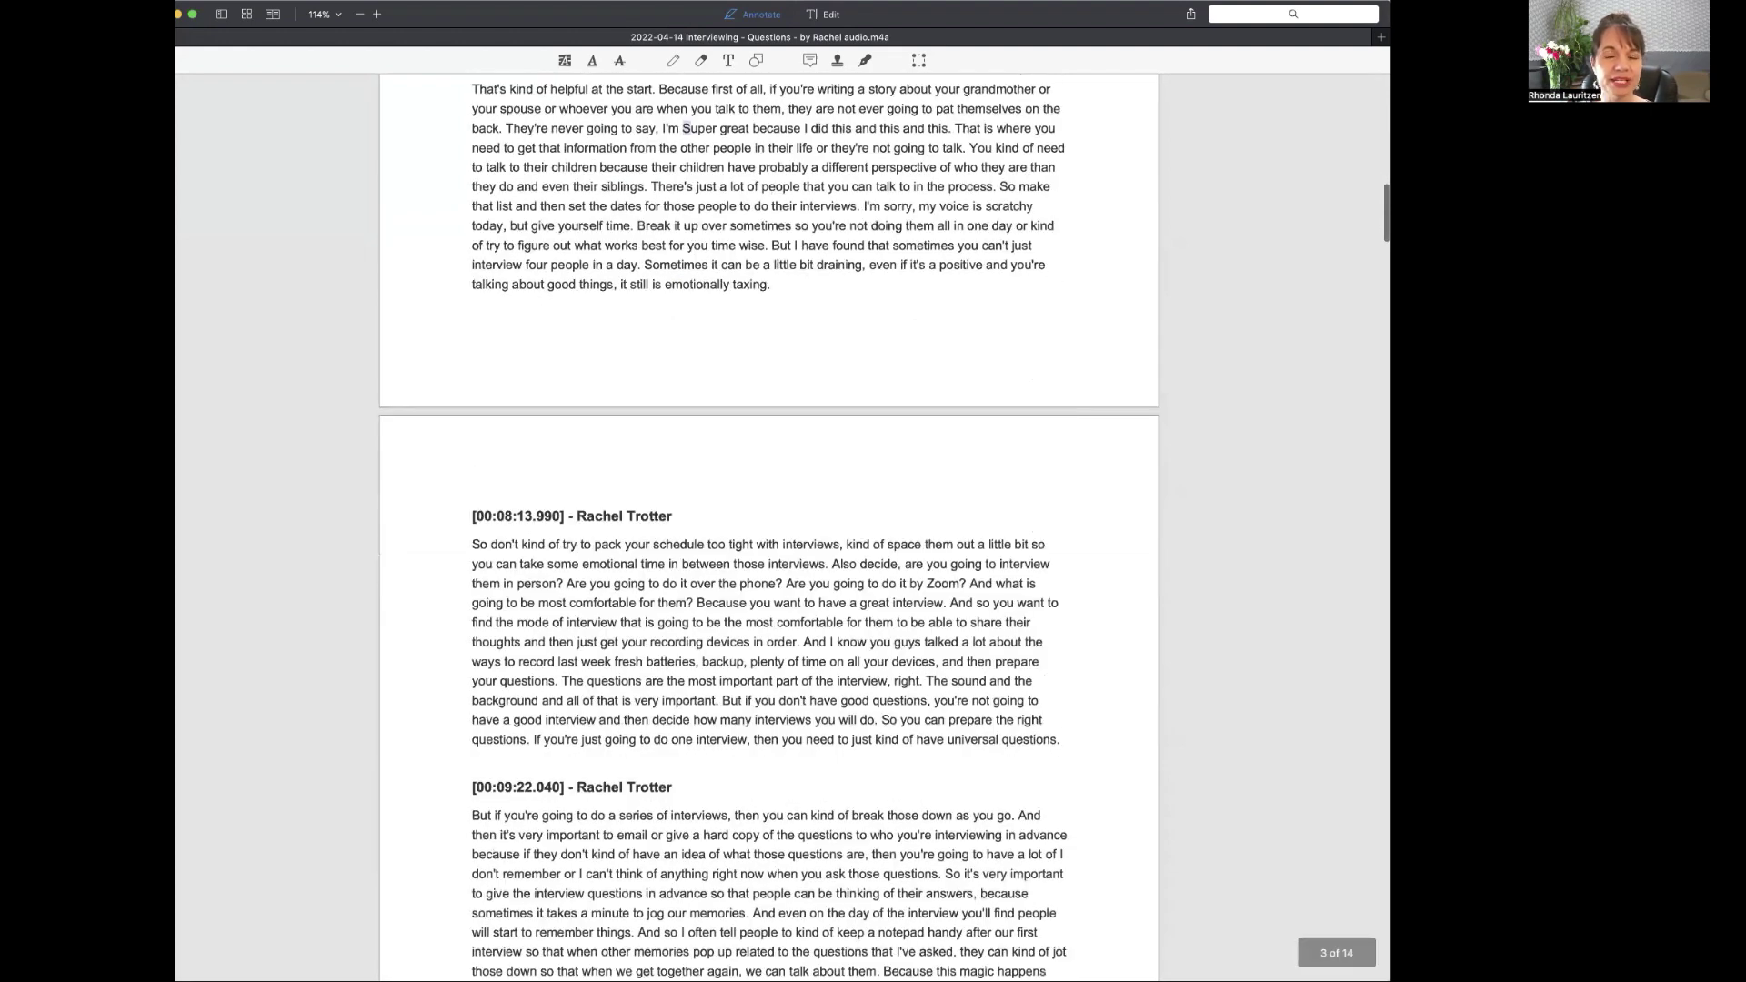
{"action": "scroll", "coordinate": [770, 527], "scroll_direction": "down", "scroll_amount": 1}
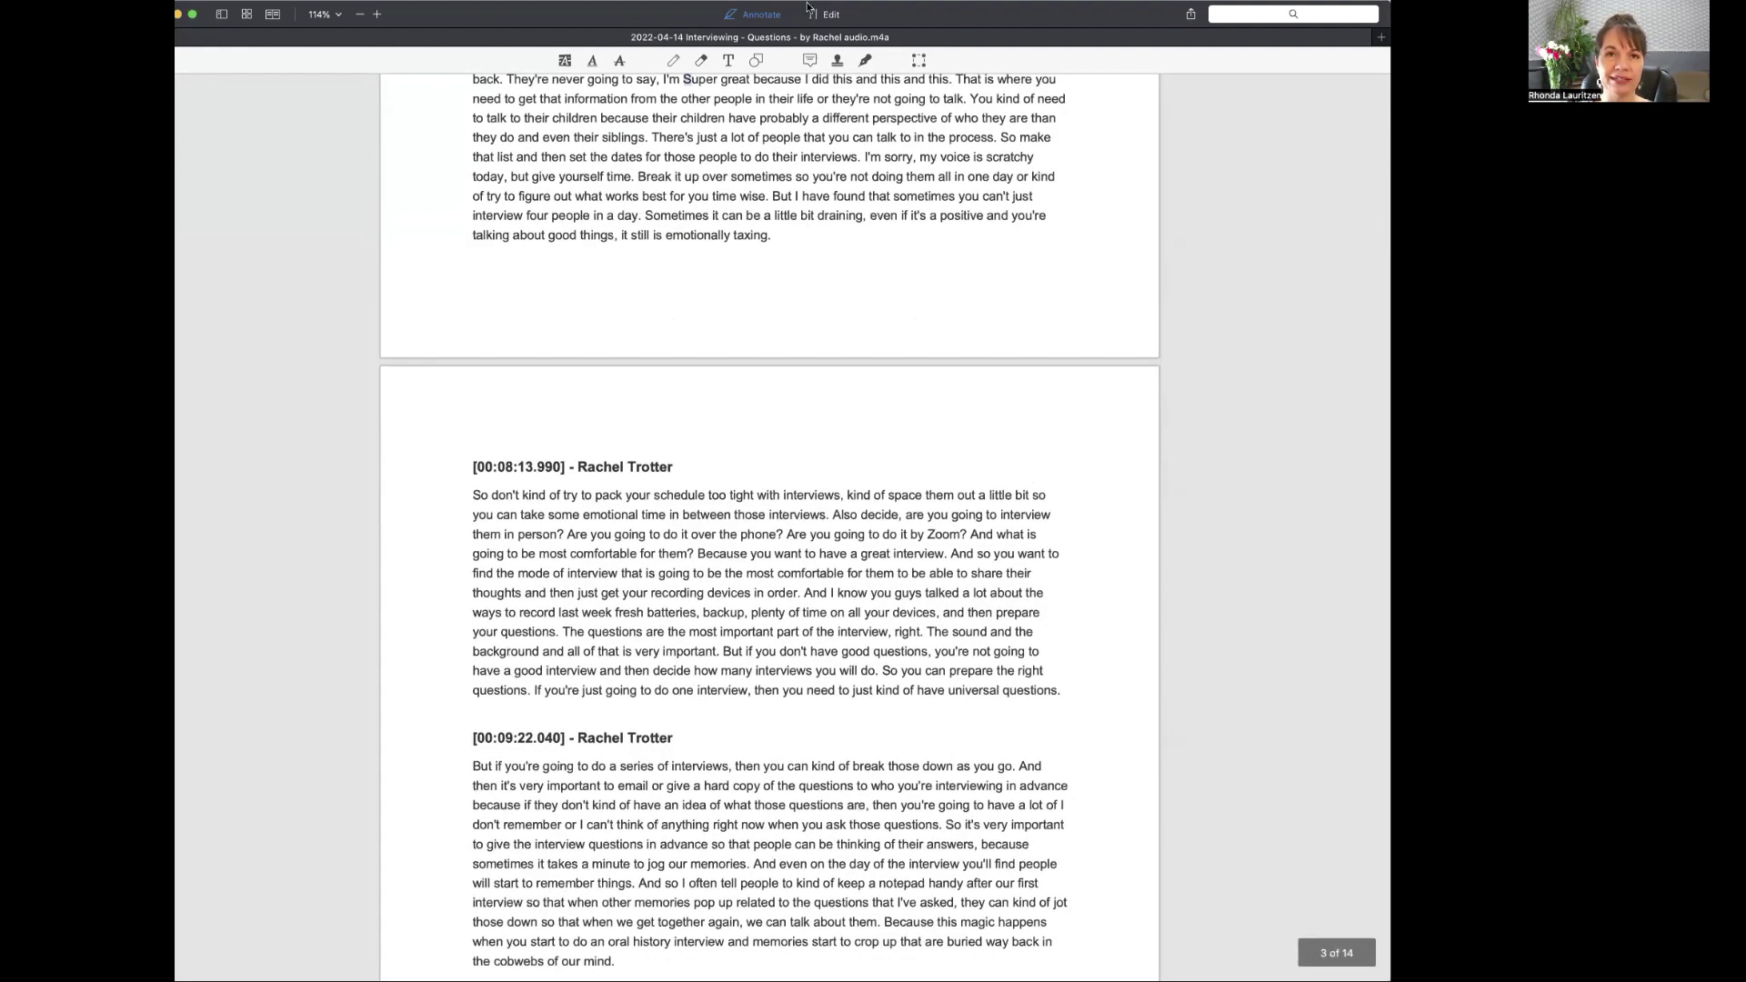